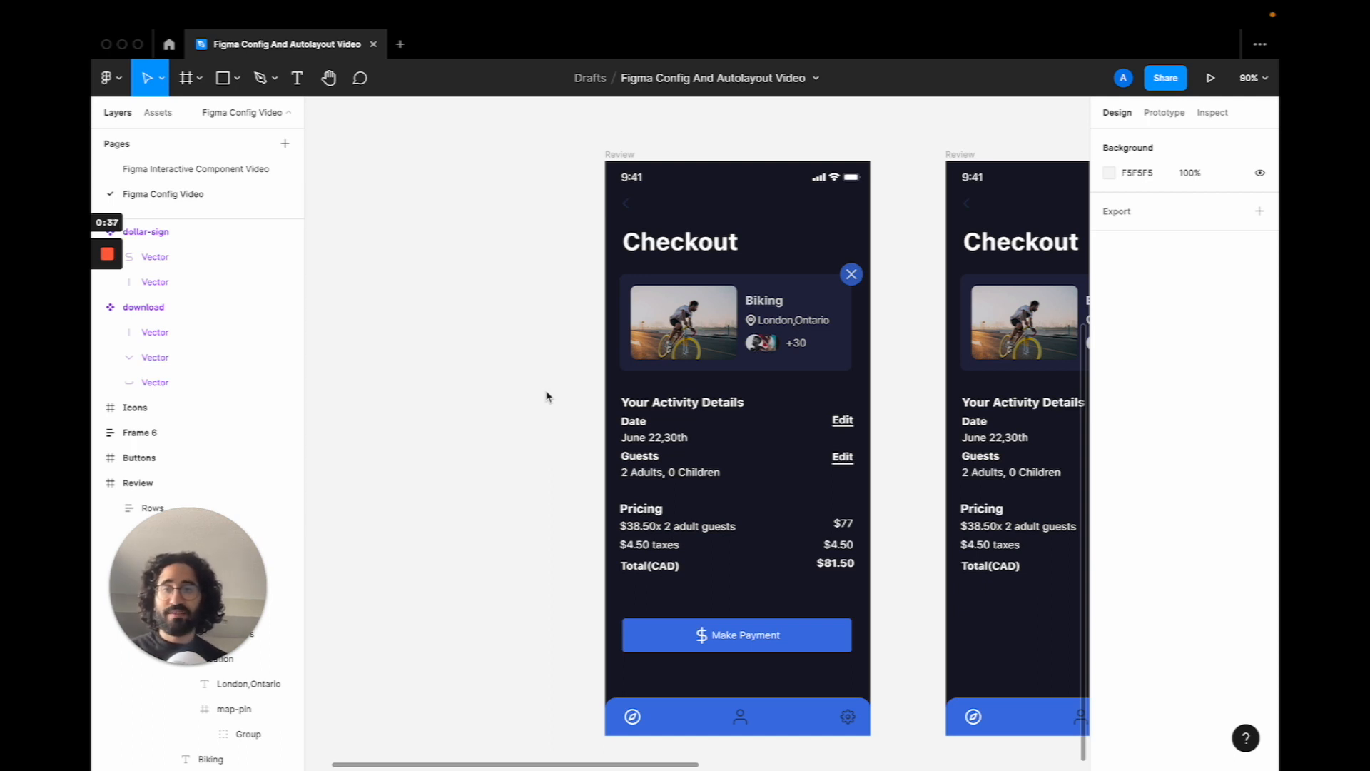
scroll(868, 147, right, 3)
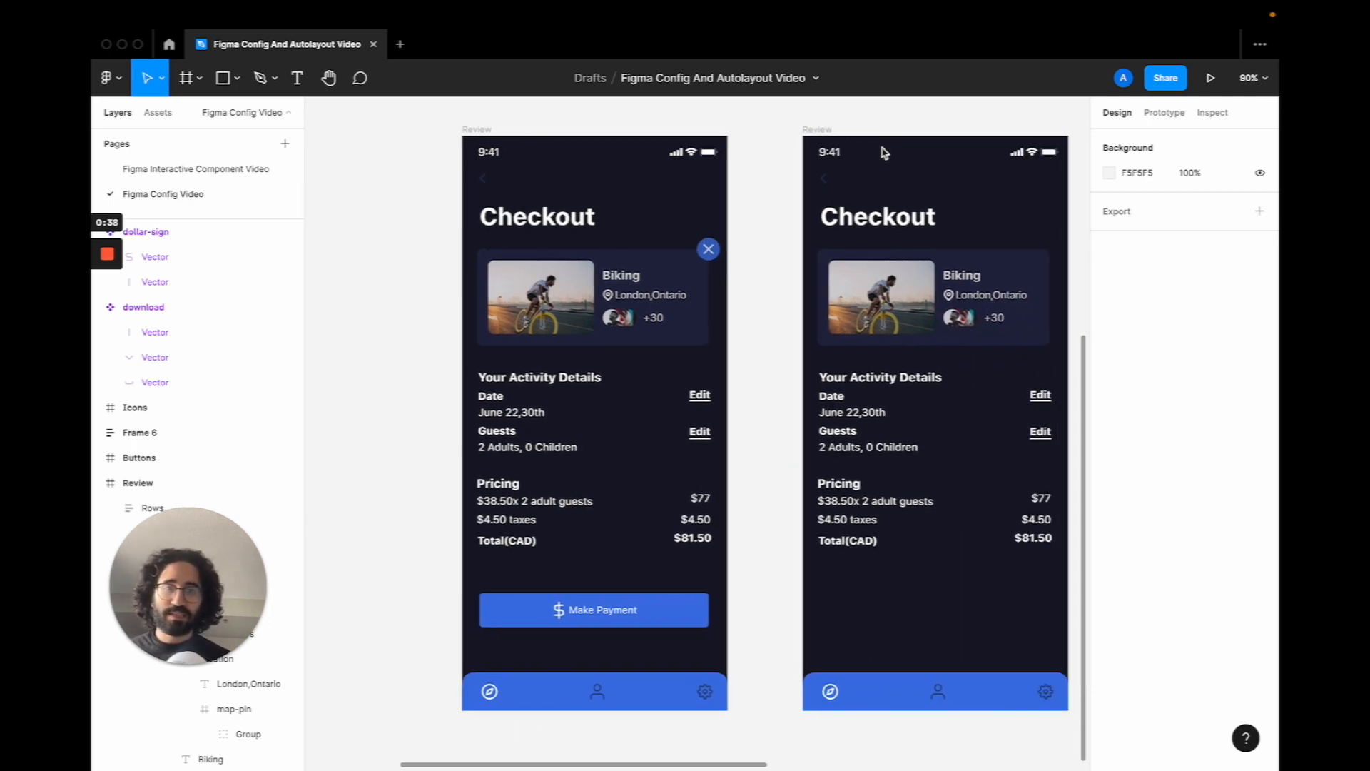
click(820, 131)
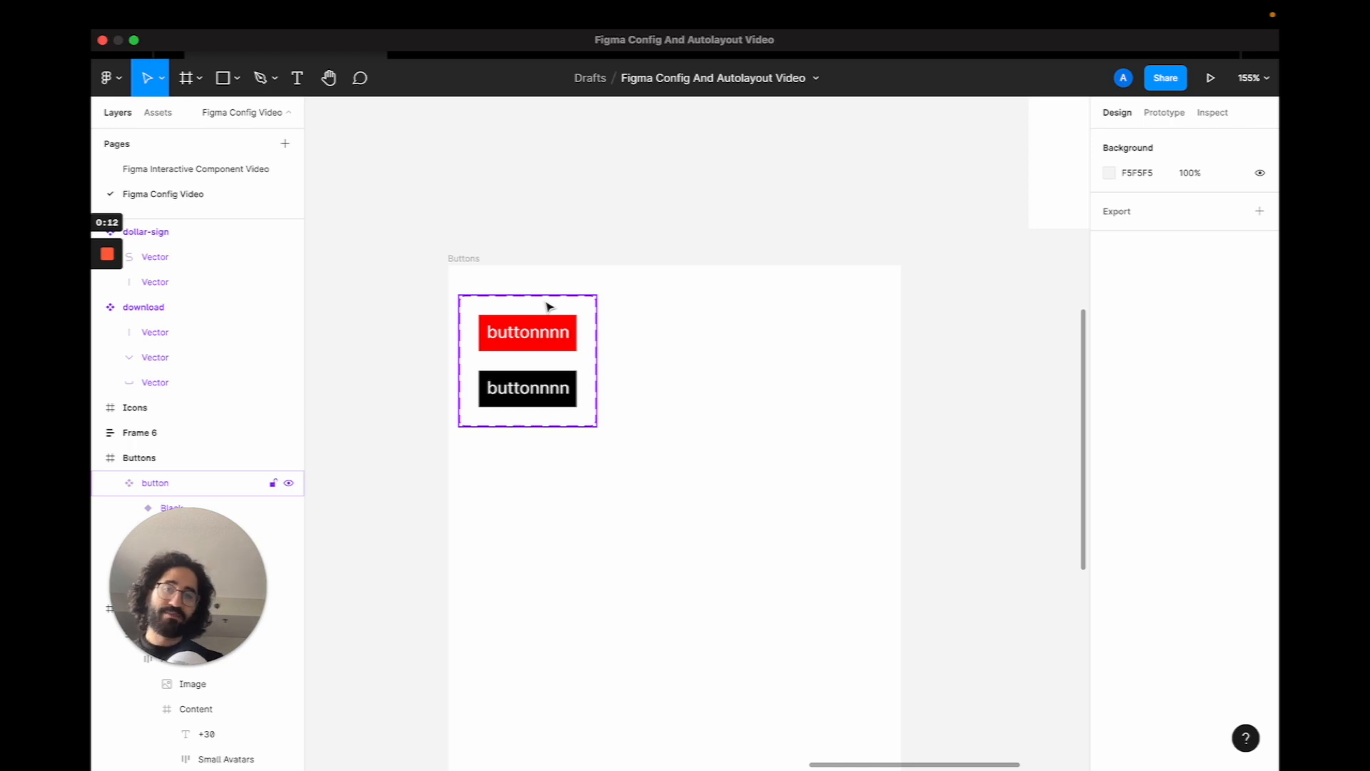
Place a red instance of the local button component beside its variant set in the Buttons frame and reposition it
click(596, 300)
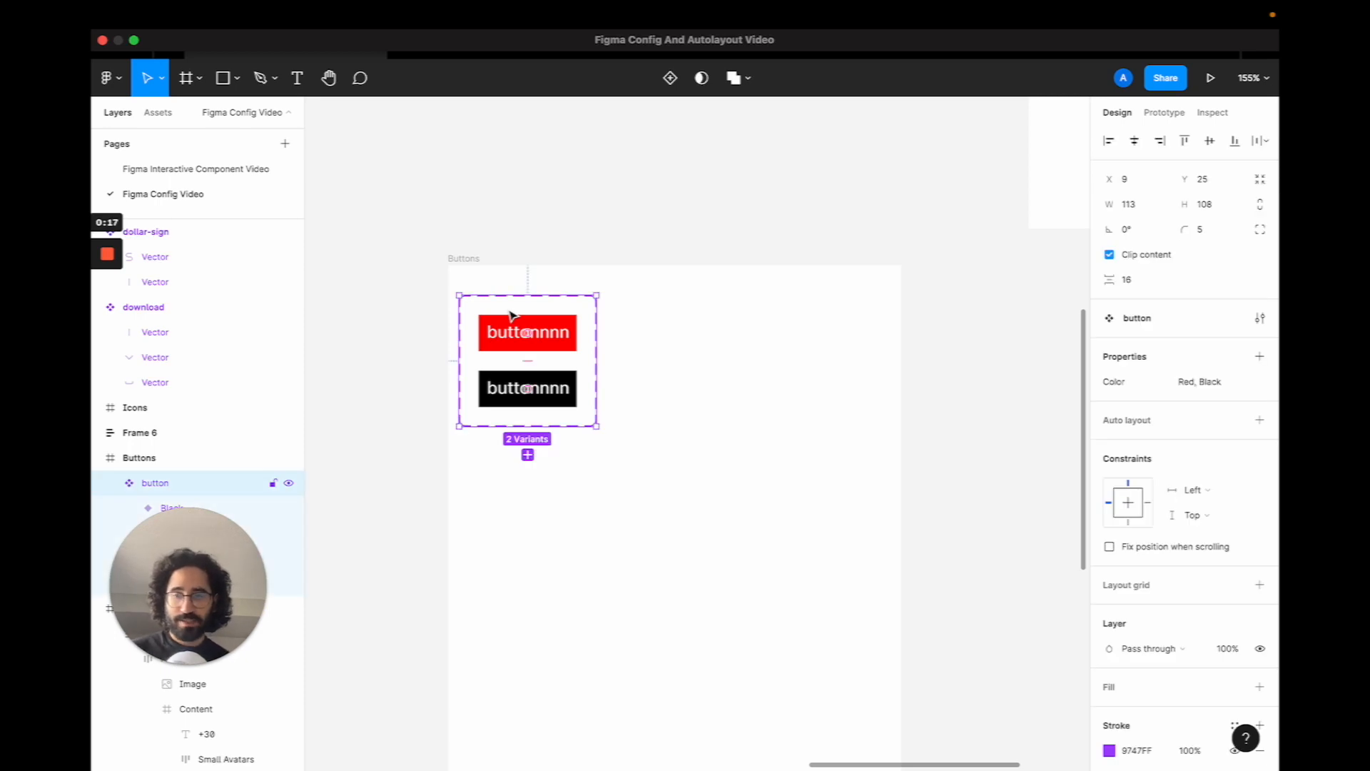
click(157, 113)
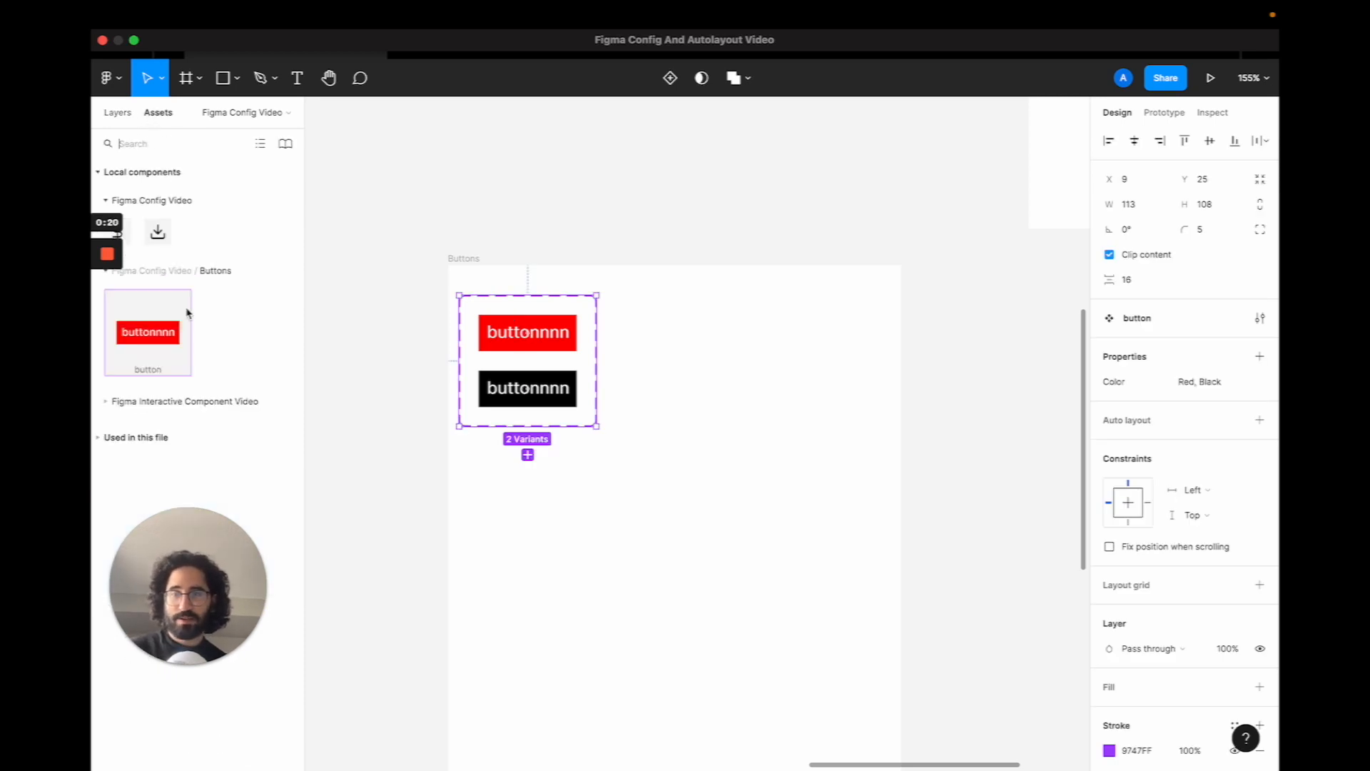
drag(149, 336, 775, 438)
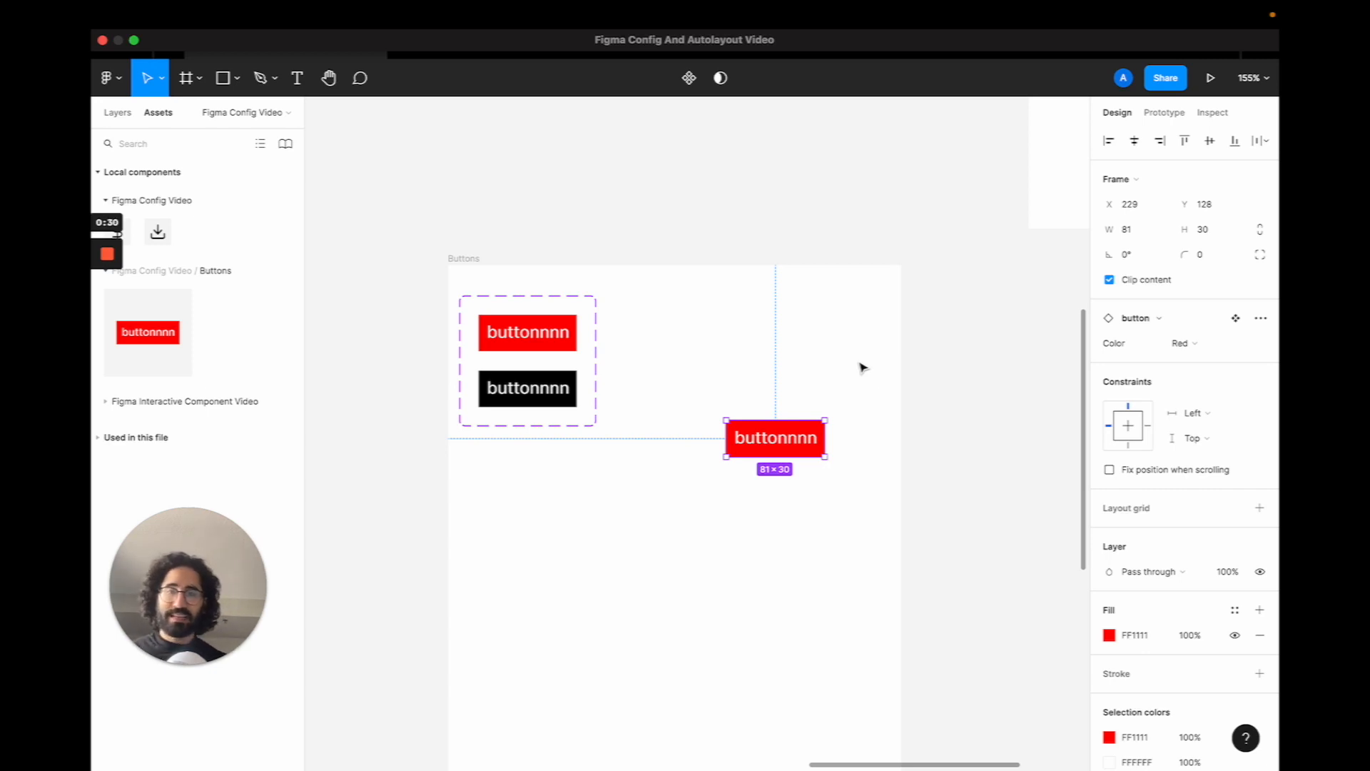
click(538, 349)
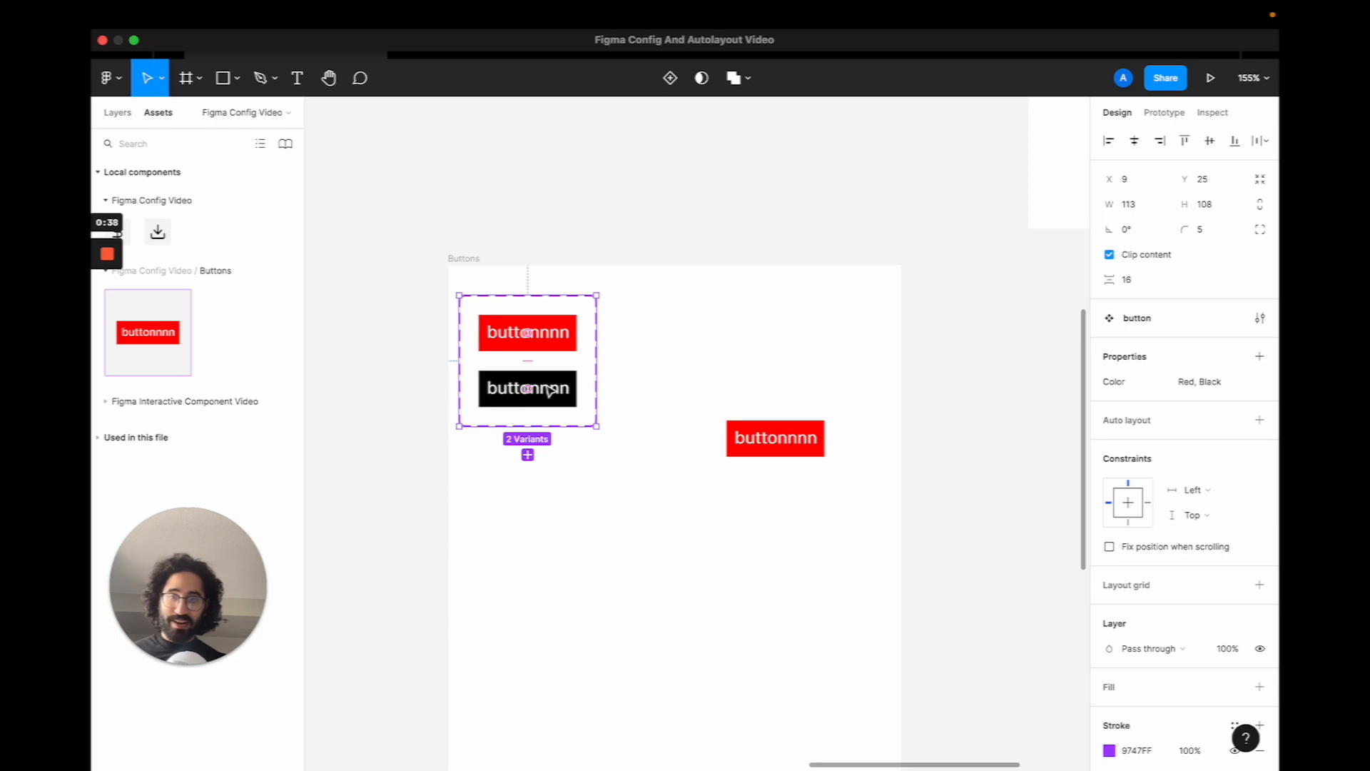
click(750, 426)
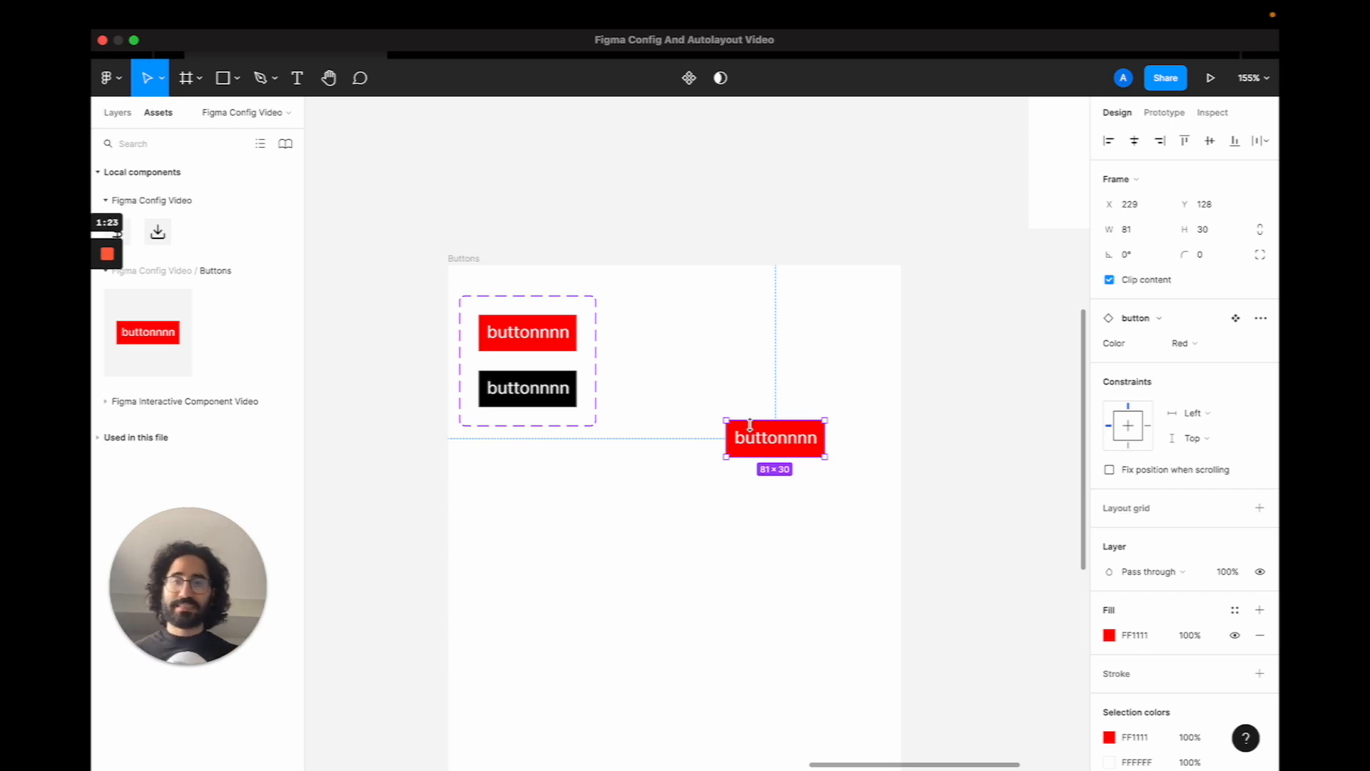
drag(766, 439, 636, 476)
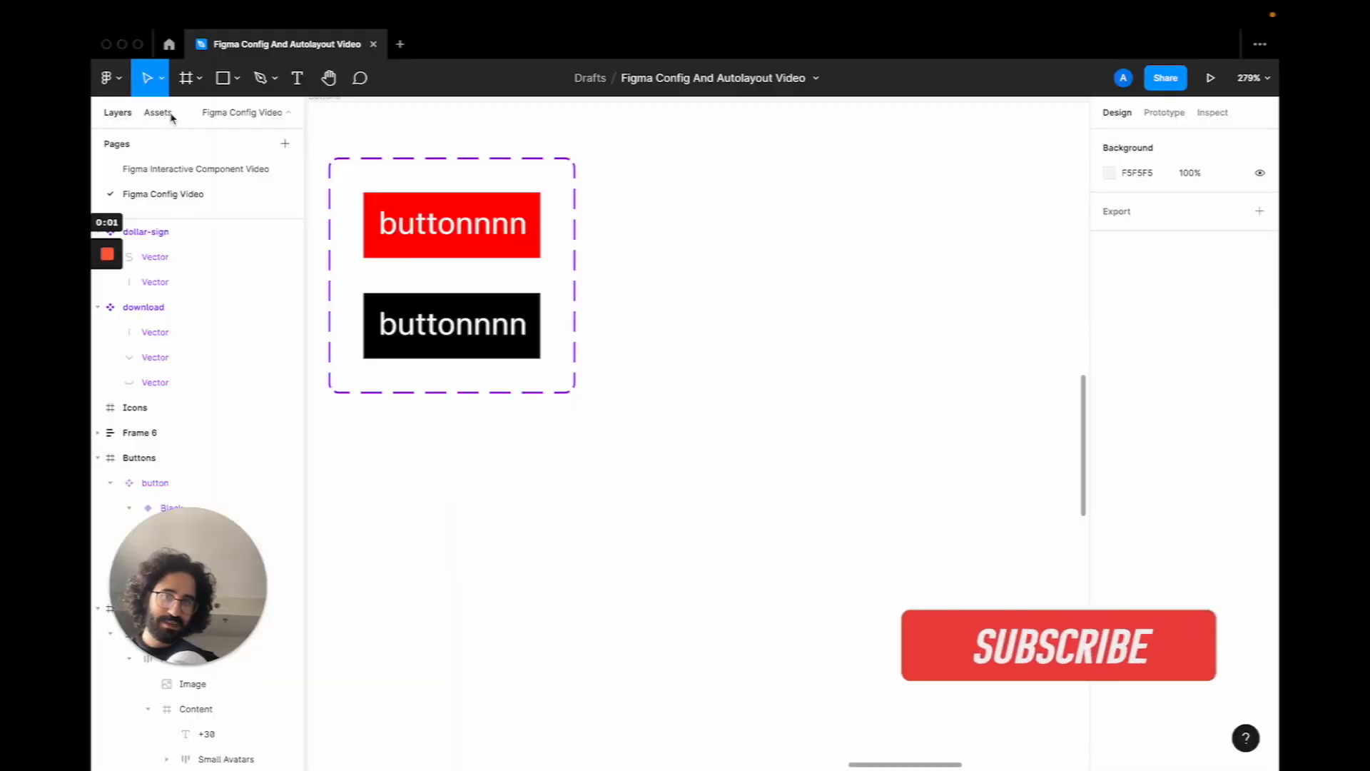
Place a red instance of the local button component beside the variant set and detach it from its main component
click(171, 114)
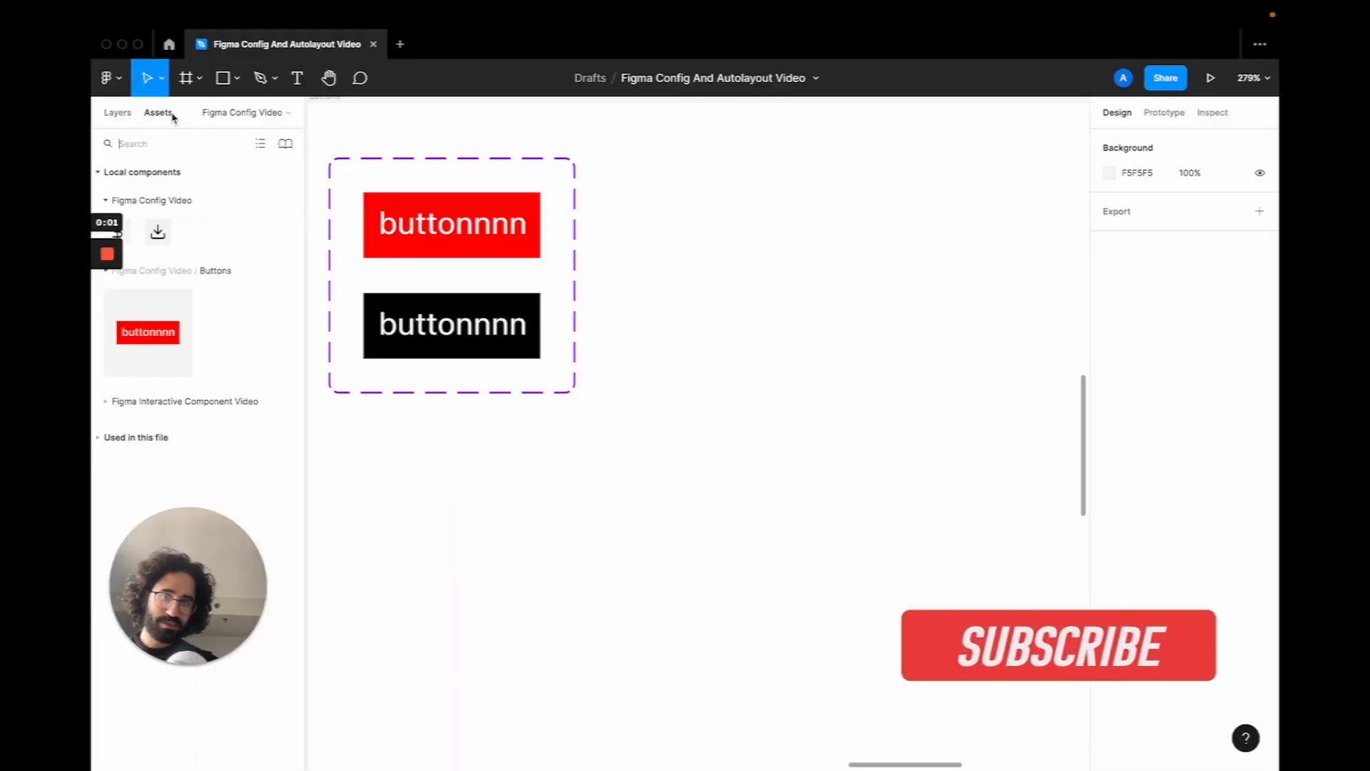
drag(148, 332, 833, 325)
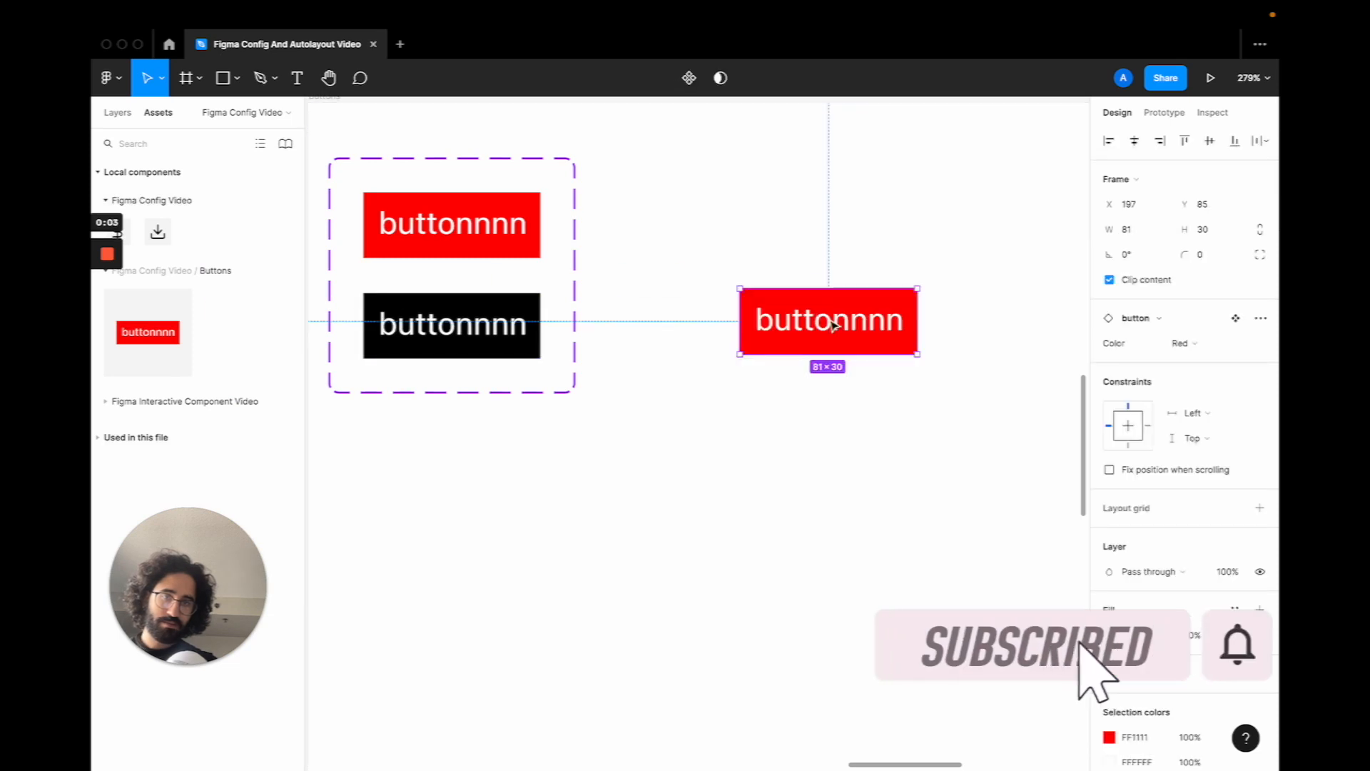
right_click(833, 324)
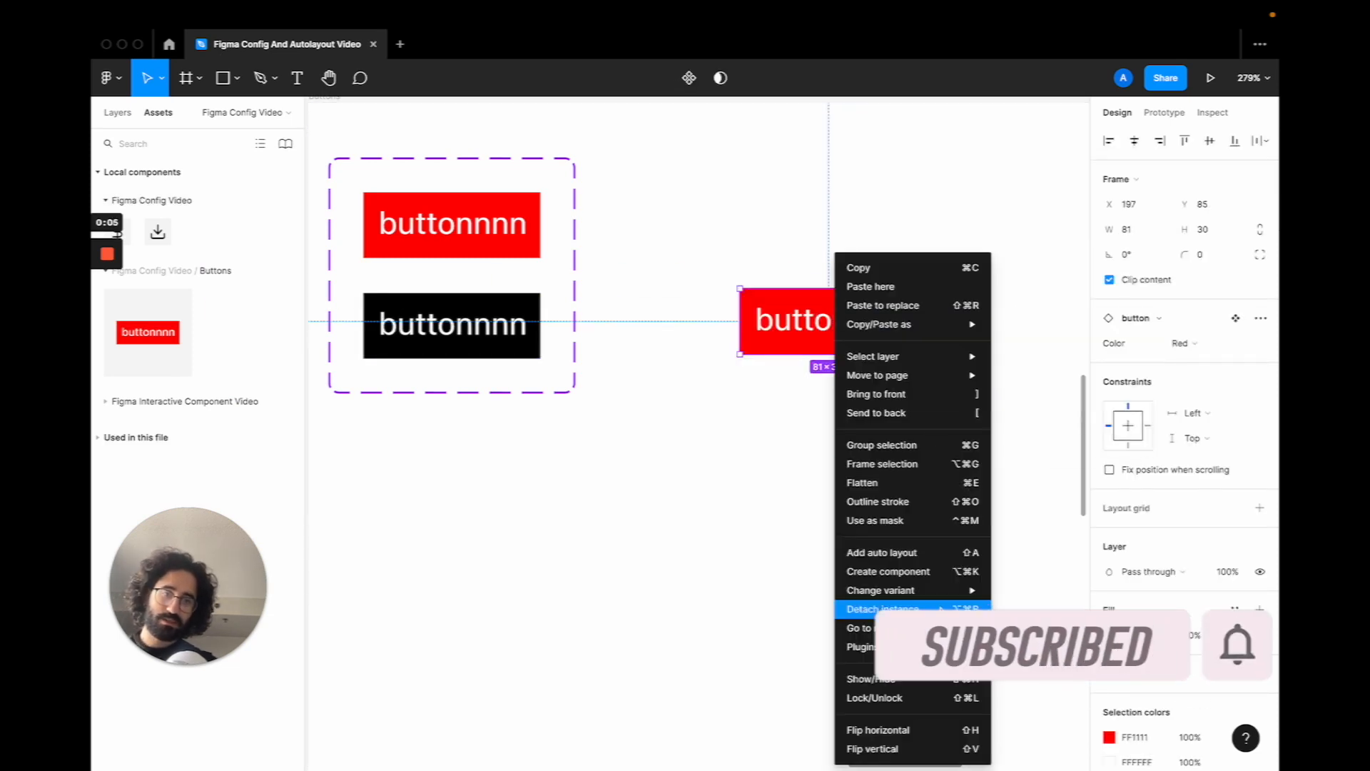
click(883, 608)
click(865, 437)
click(862, 345)
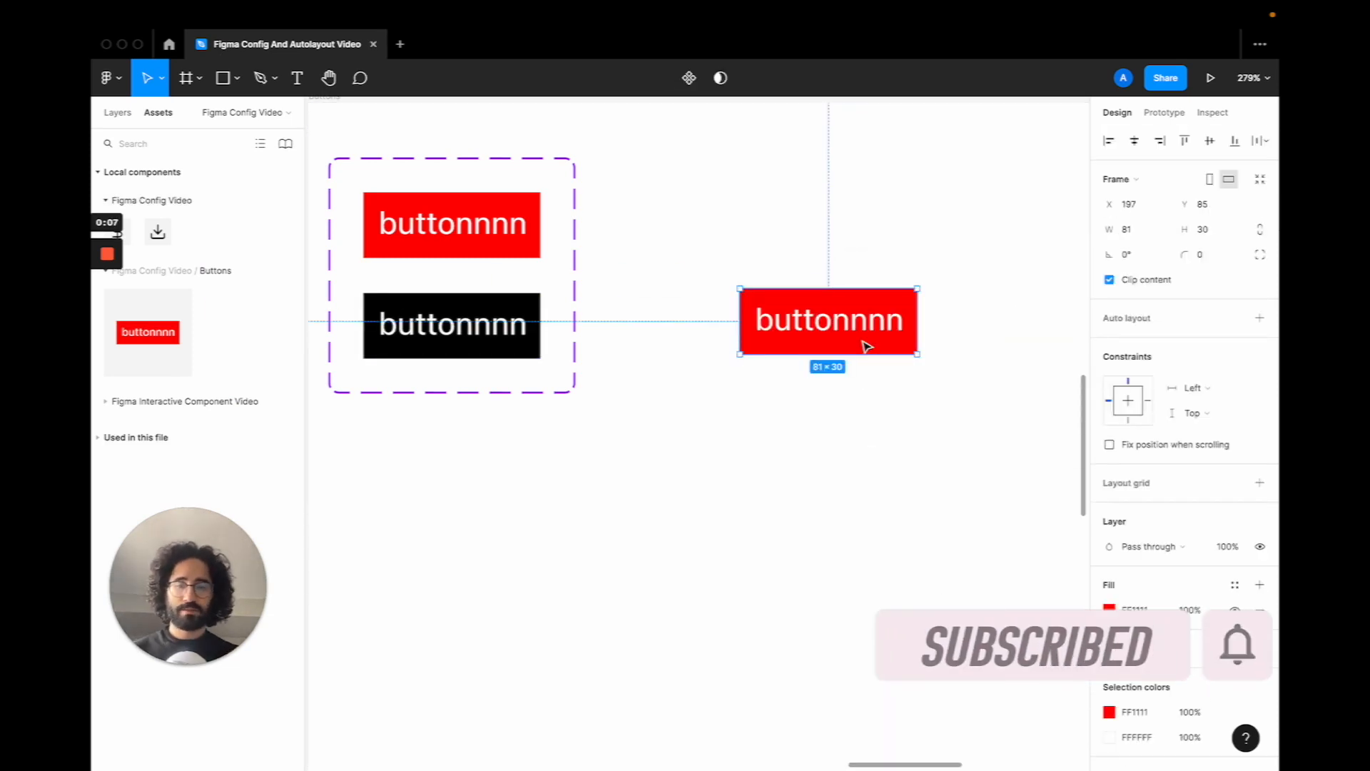
Convert the detached red button into a component and rename it "Updated Comp"
key(alt+super+k)
click(118, 112)
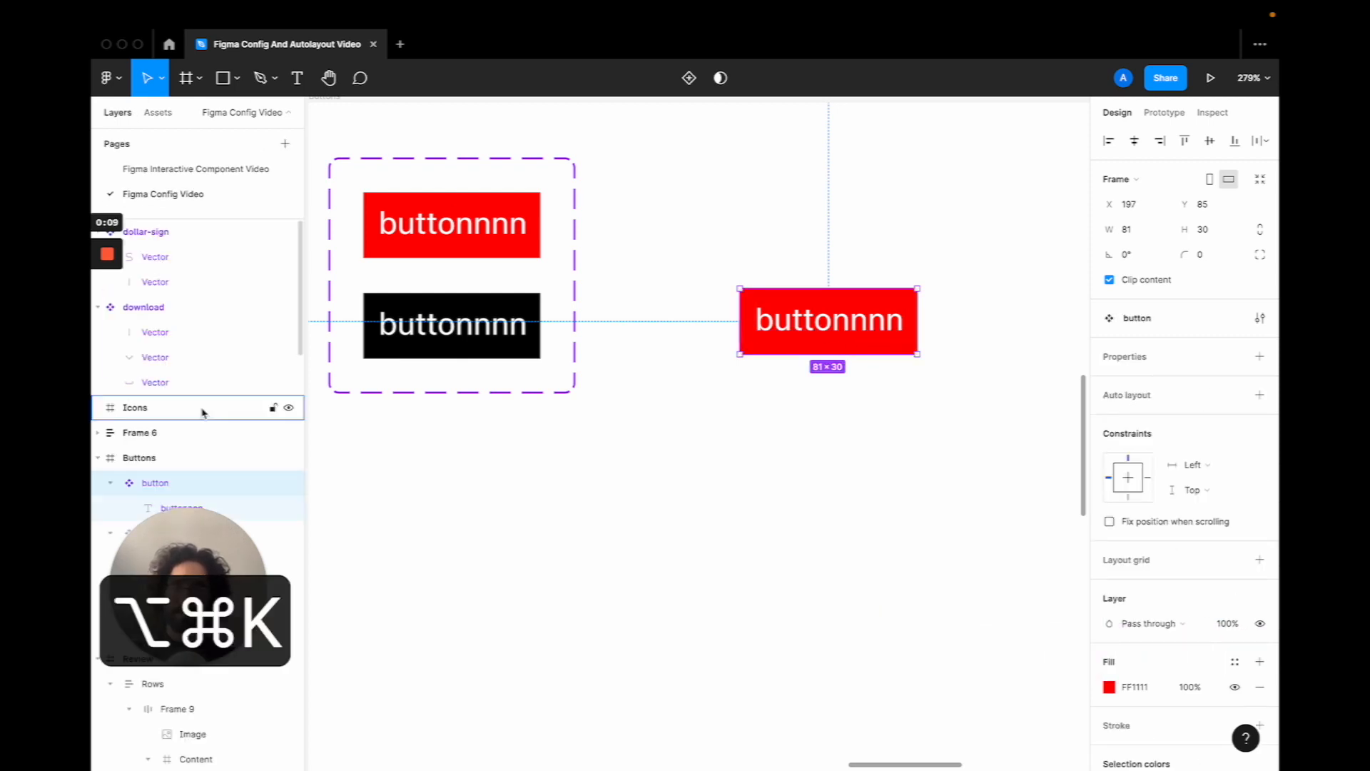
double_click(178, 485)
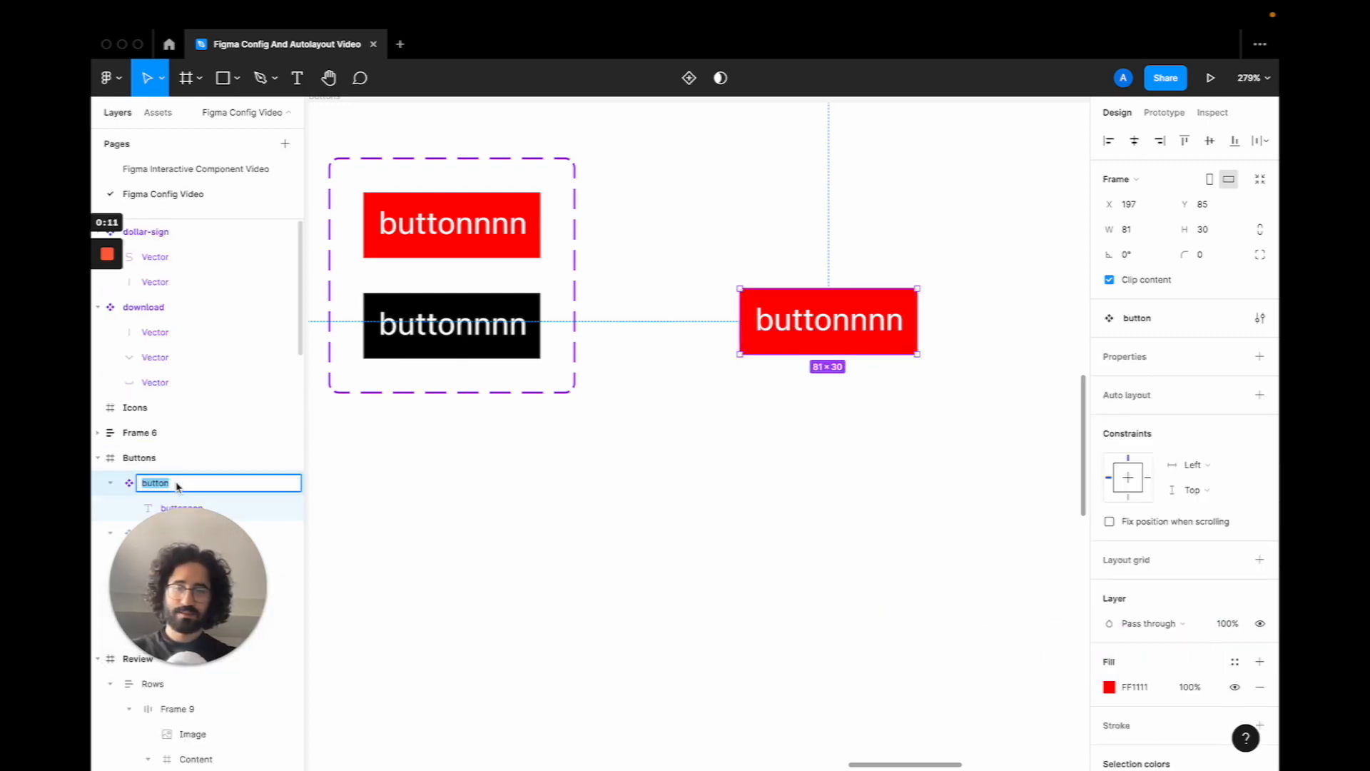
text(Updated Com)
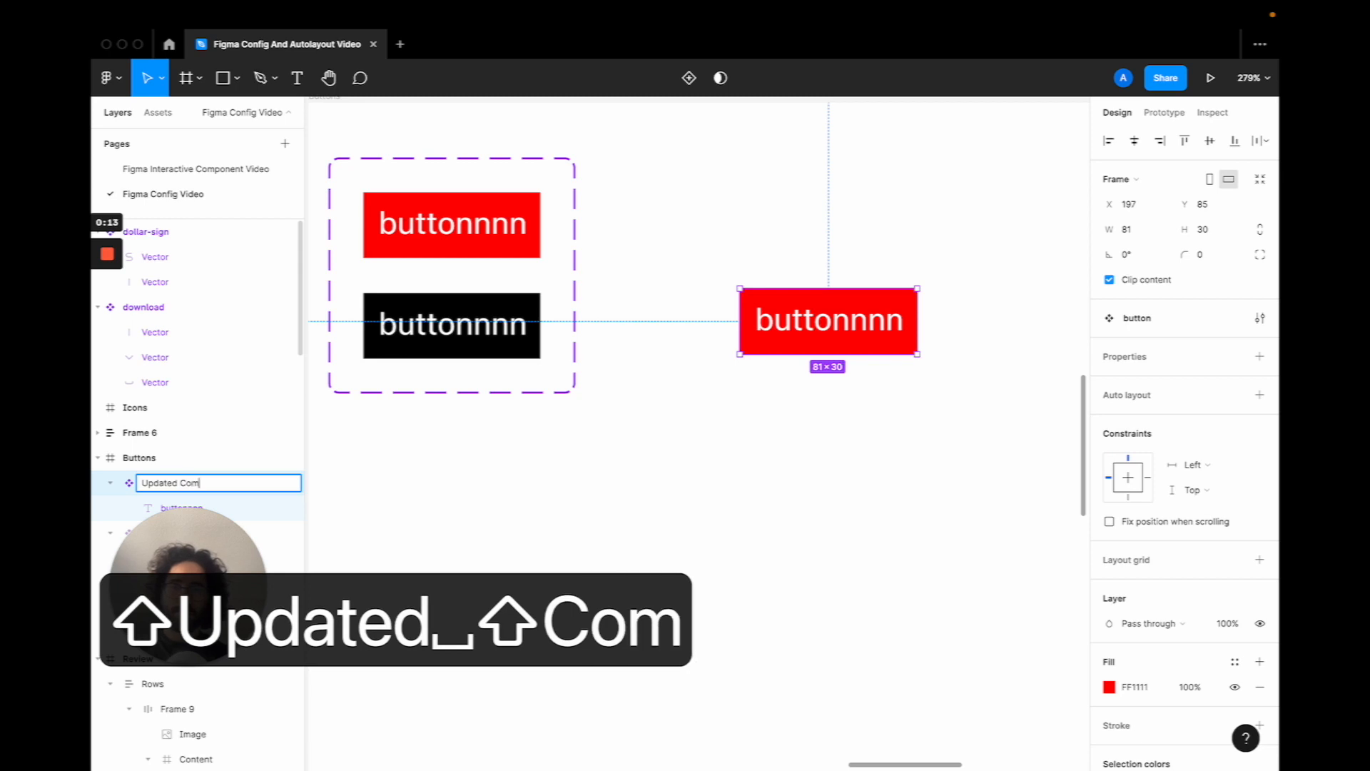
text(p)
key(Return)
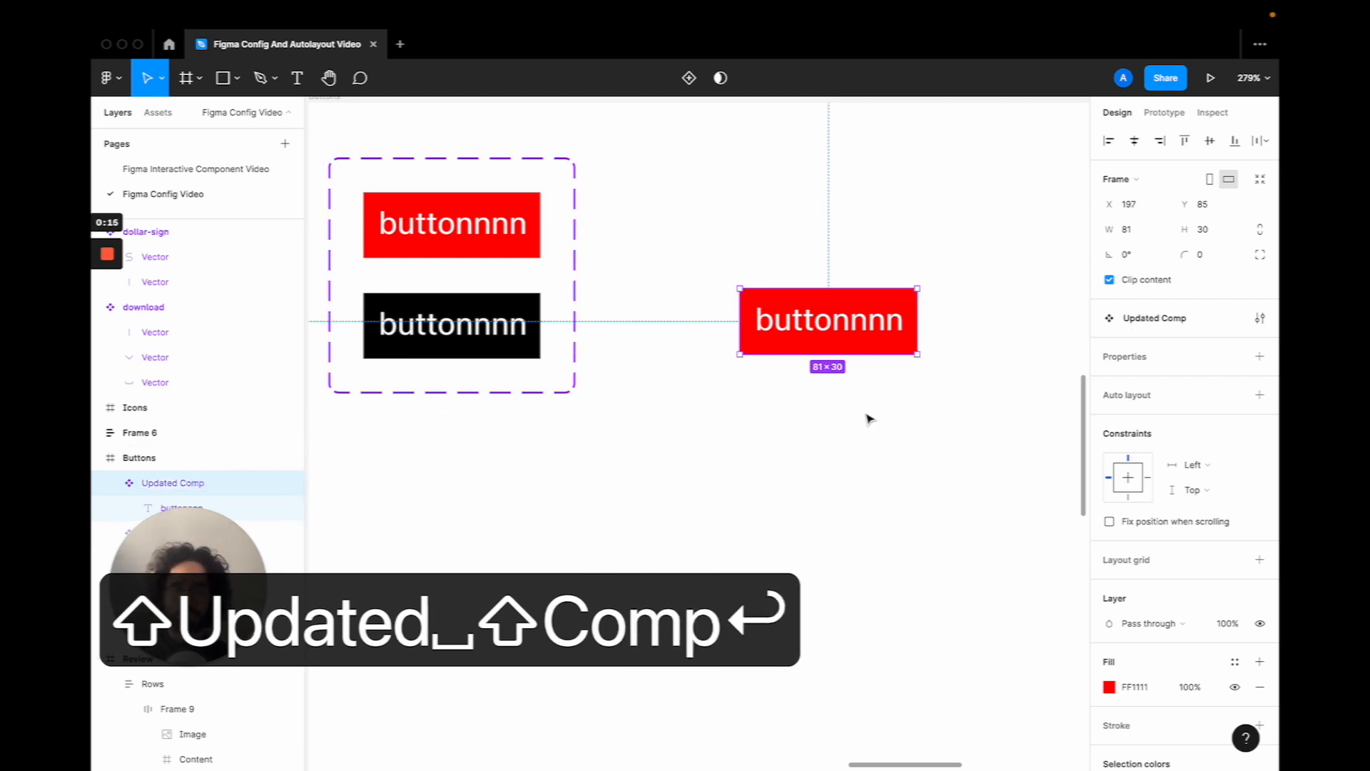
Create a text component property named "Label" from the content of the text layer inside Updated Comp
click(869, 419)
click(887, 336)
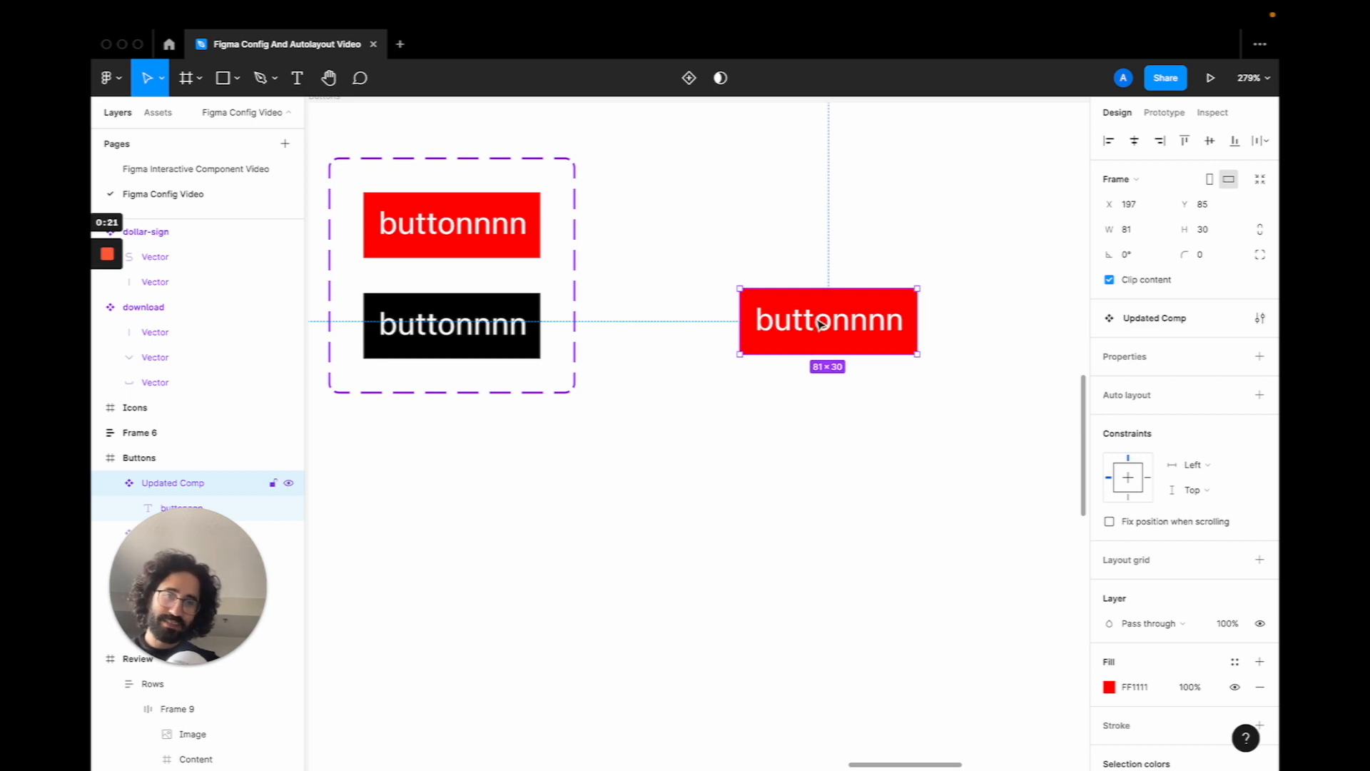
double_click(849, 334)
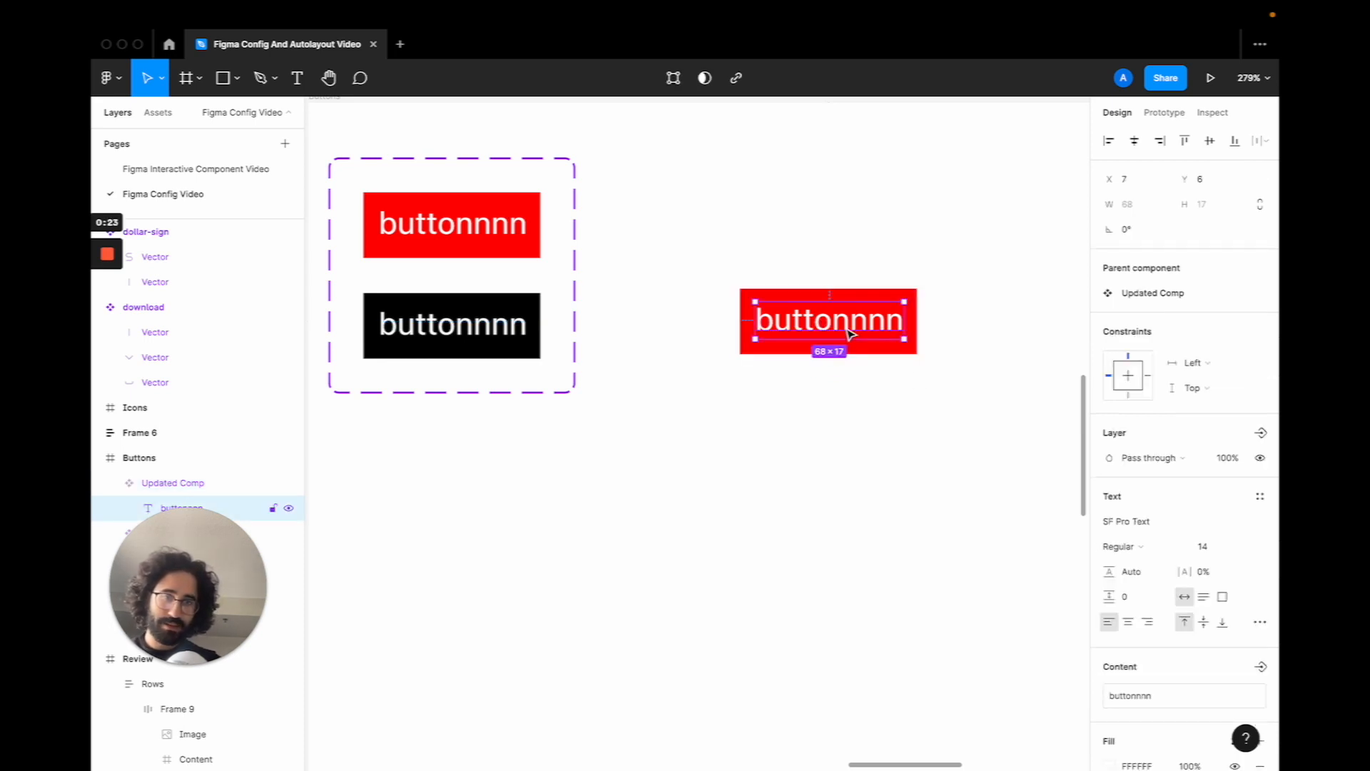
click(957, 441)
double_click(867, 334)
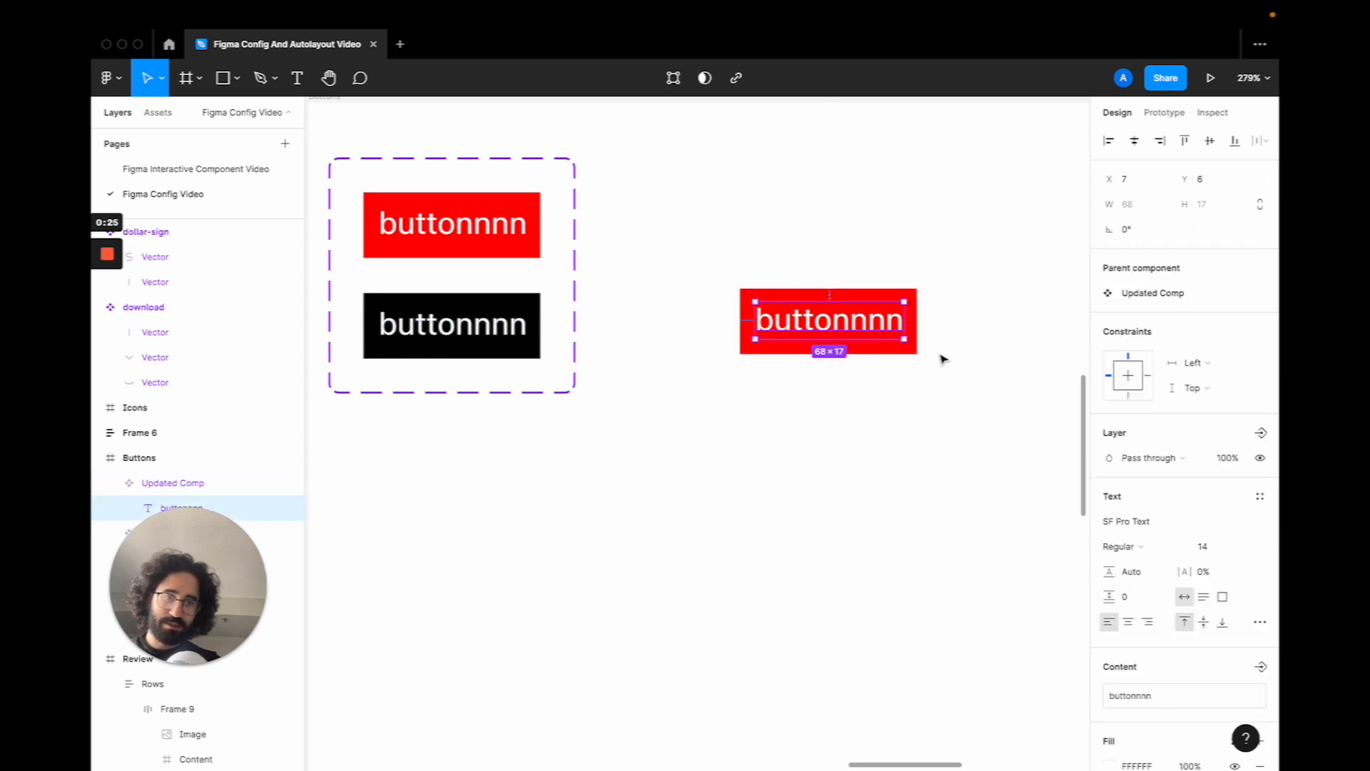
scroll(1171, 526, down, 3)
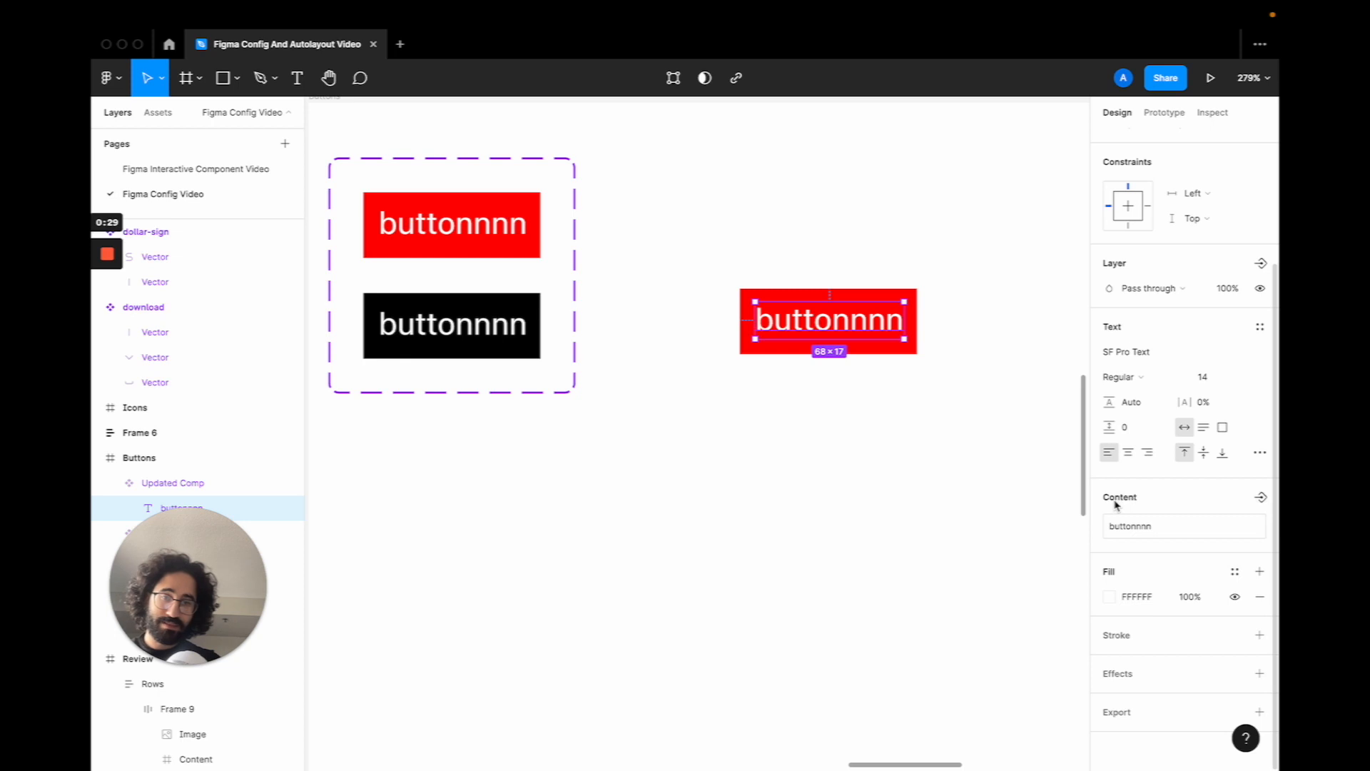
click(1261, 496)
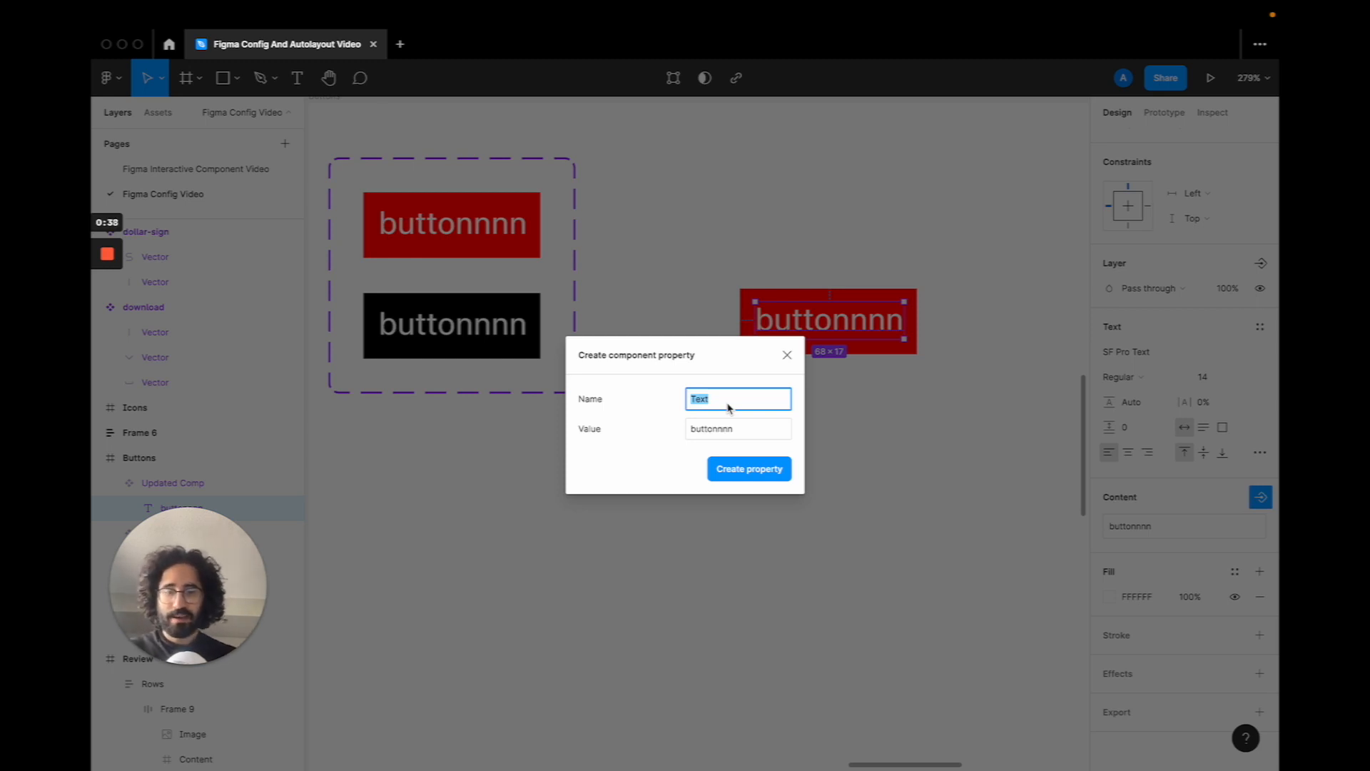
text(Label)
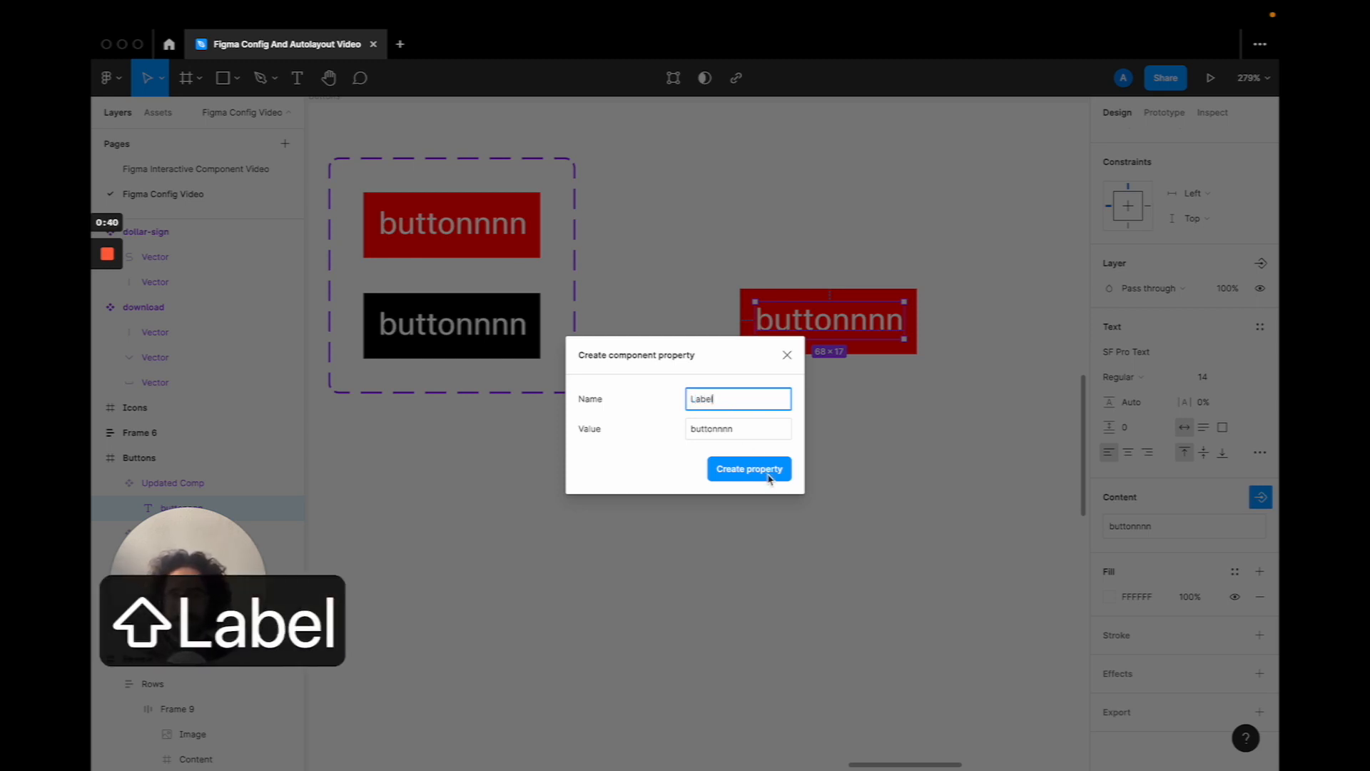
click(768, 478)
click(939, 462)
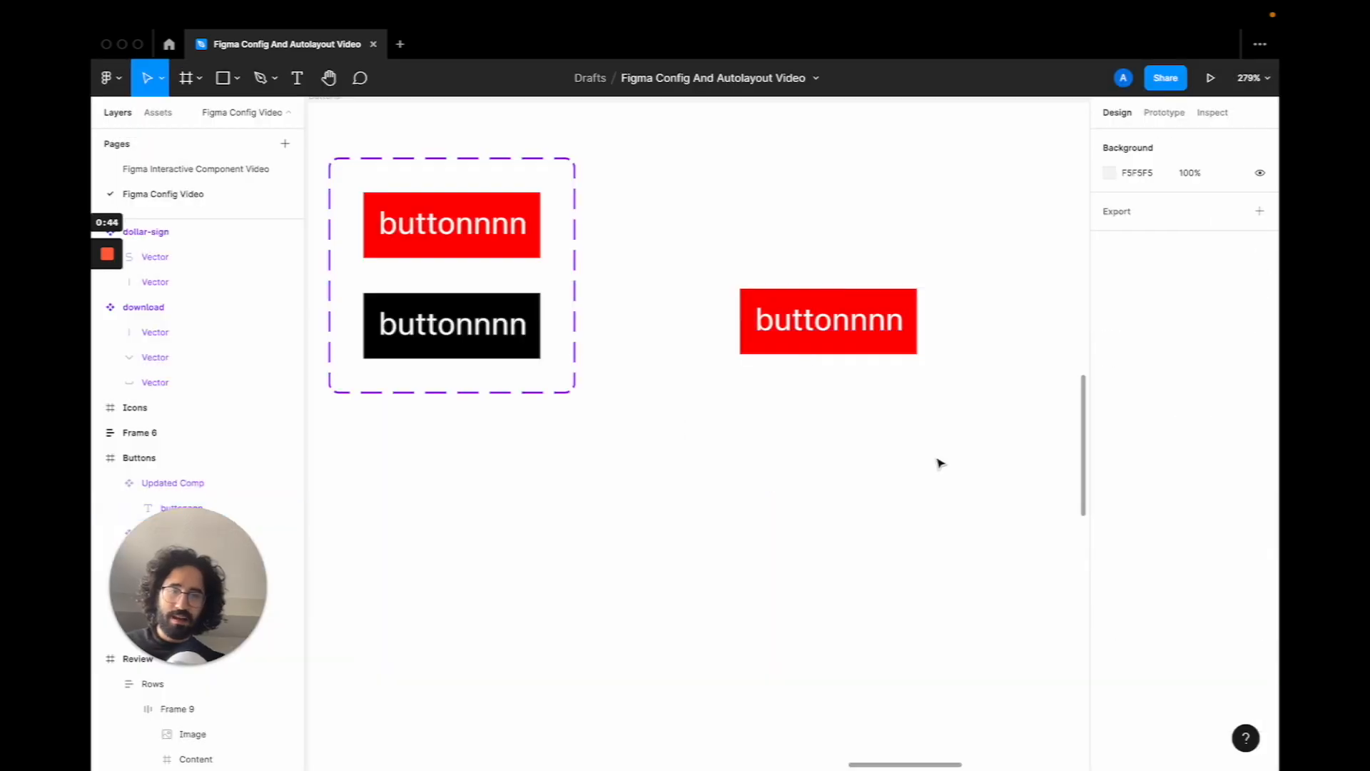
Test the Label property with the text "button" on an instance placed below Updated Comp, and delete that instance
click(844, 344)
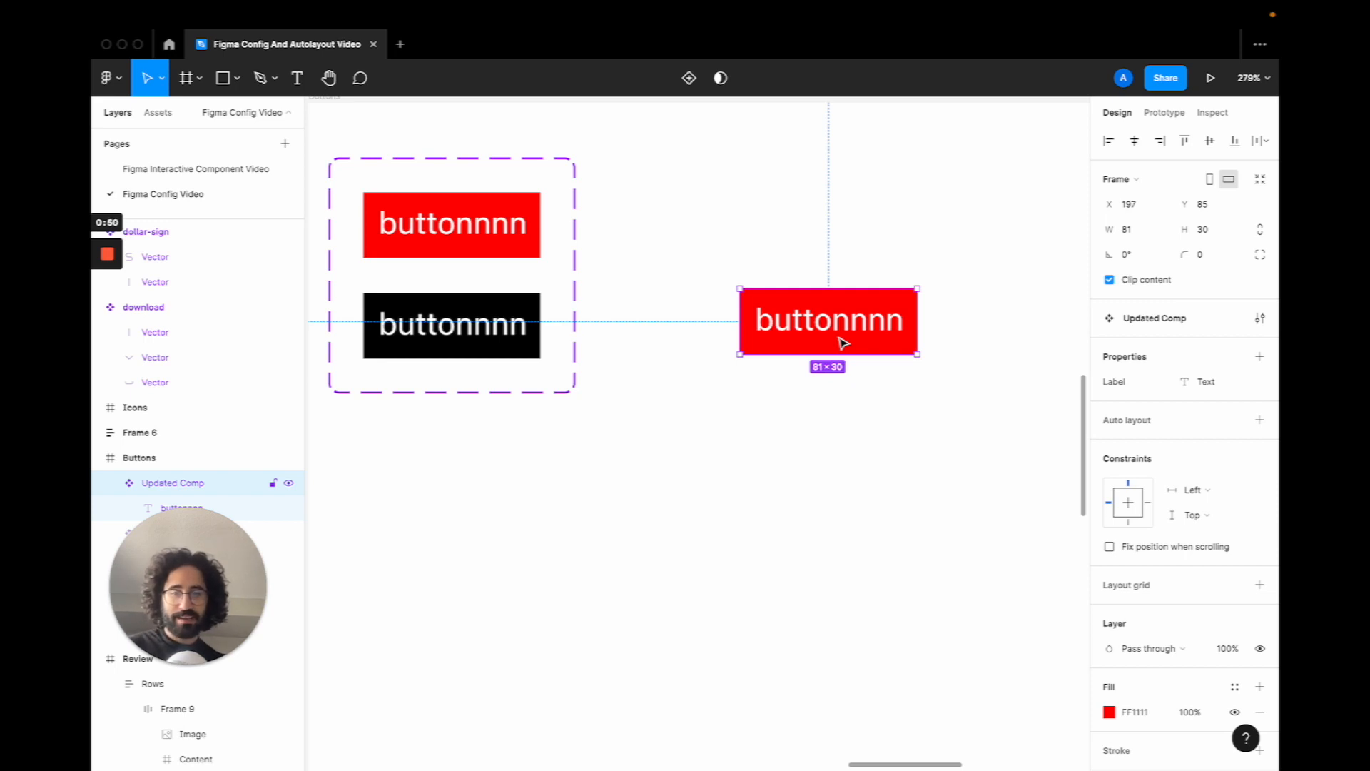
drag(842, 343, 841, 505)
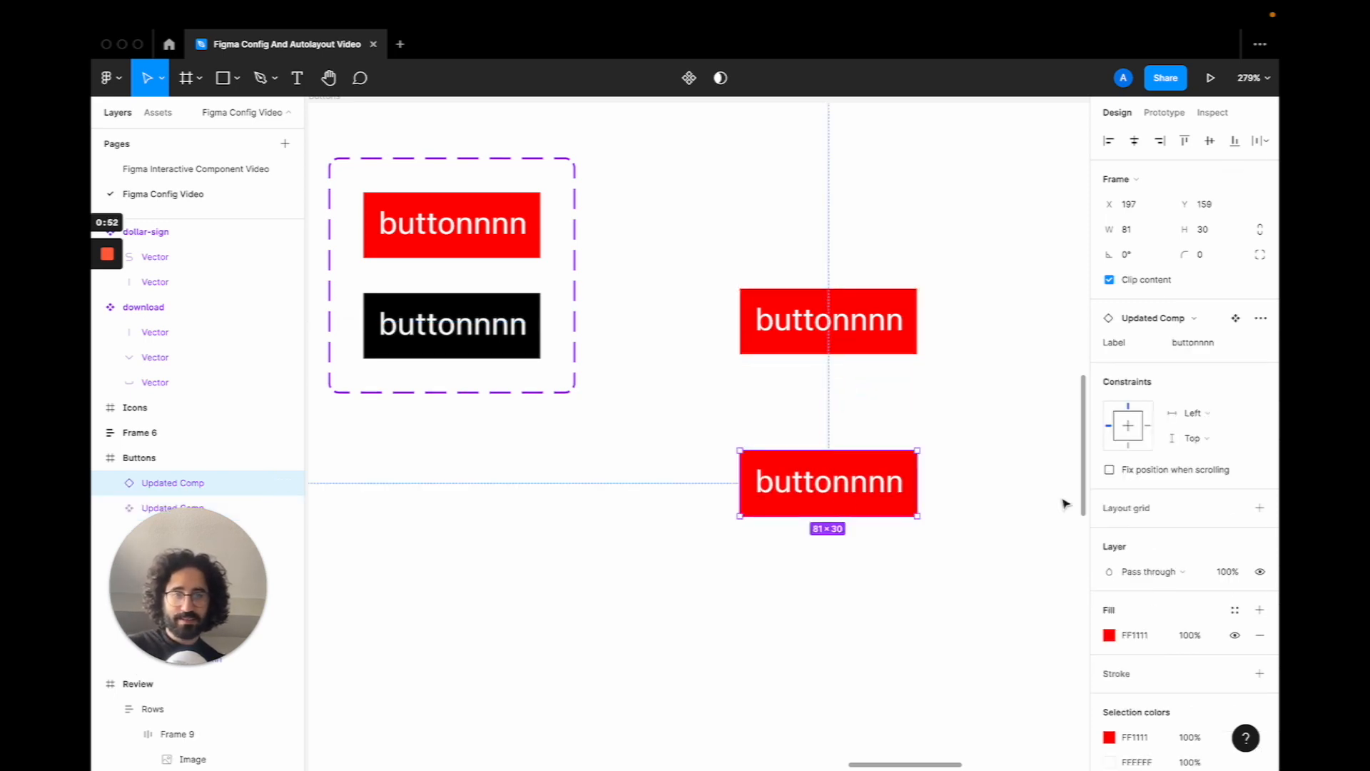
click(1195, 344)
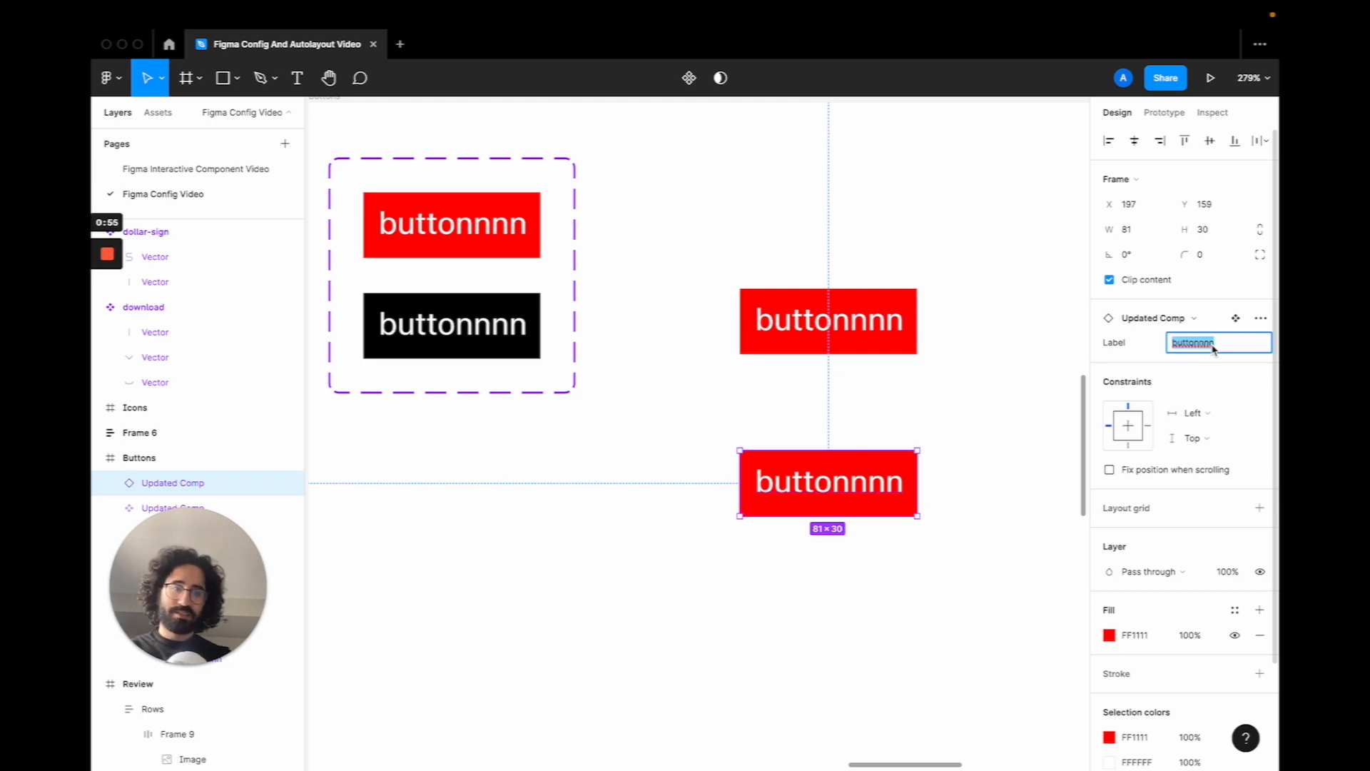
key(Down)
key(BackSpace)
key(Return)
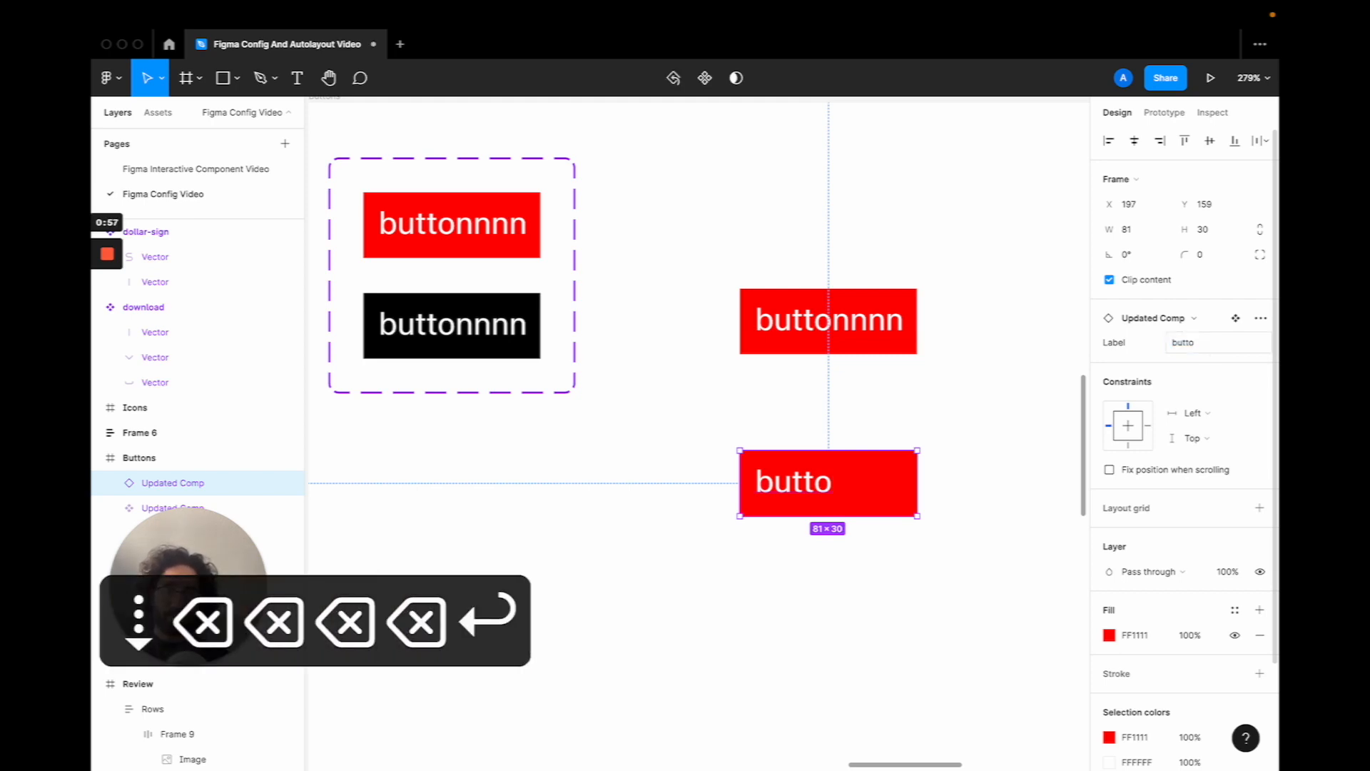
click(1206, 344)
click(1204, 346)
text(n)
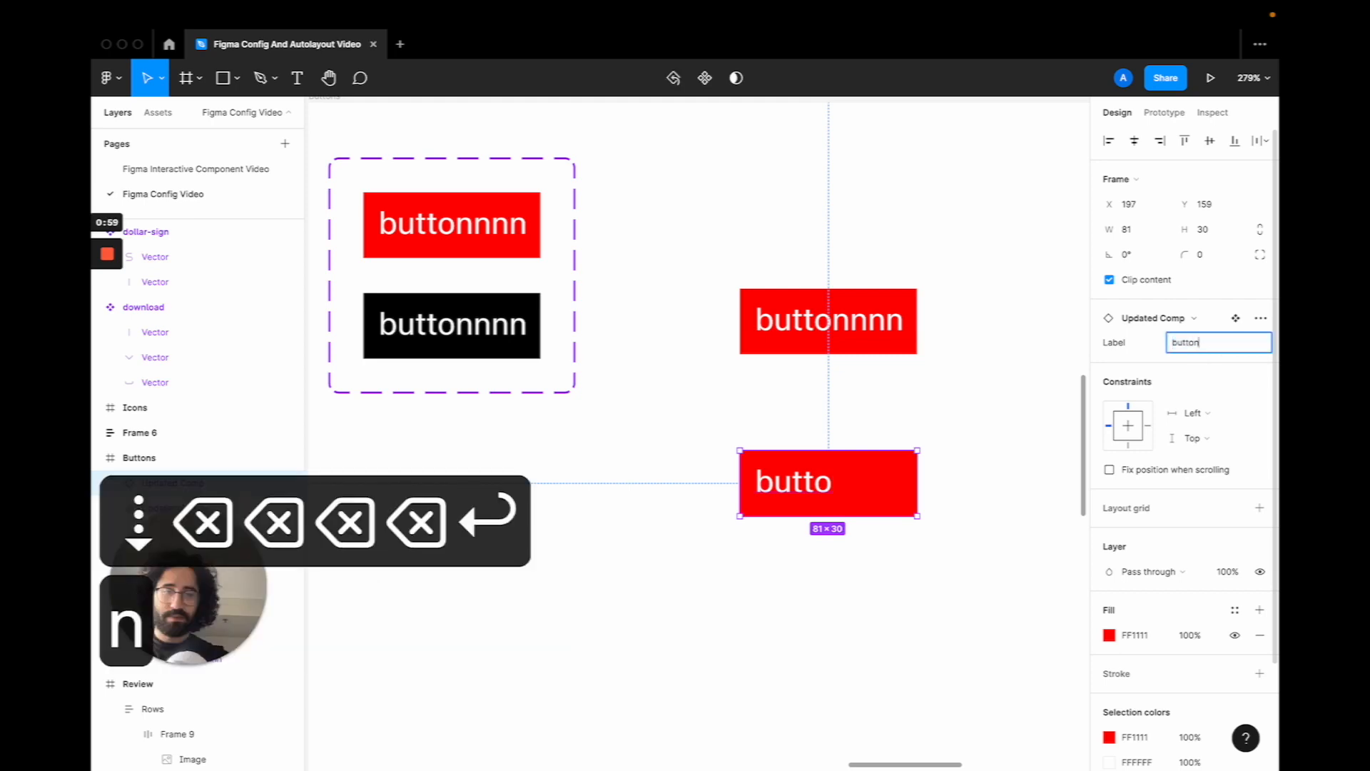
key(Return)
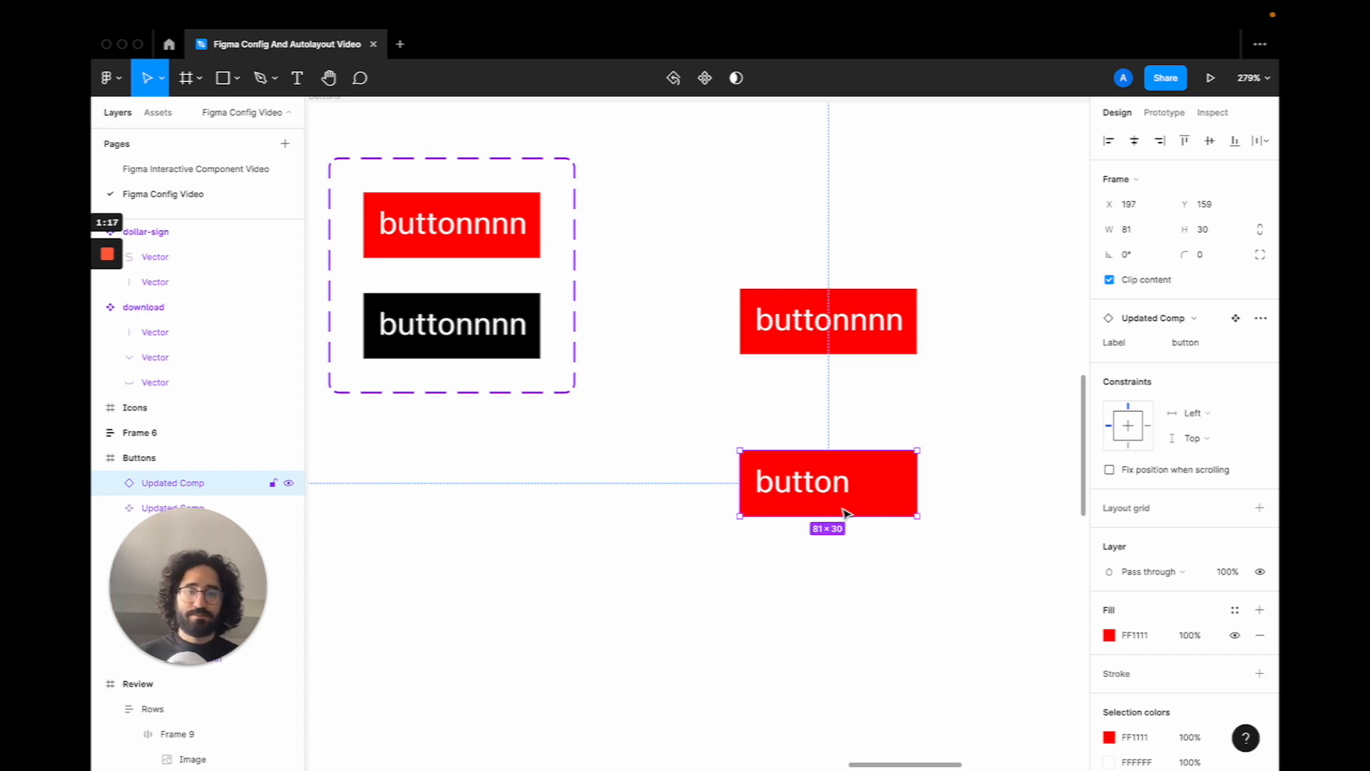
key(BackSpace)
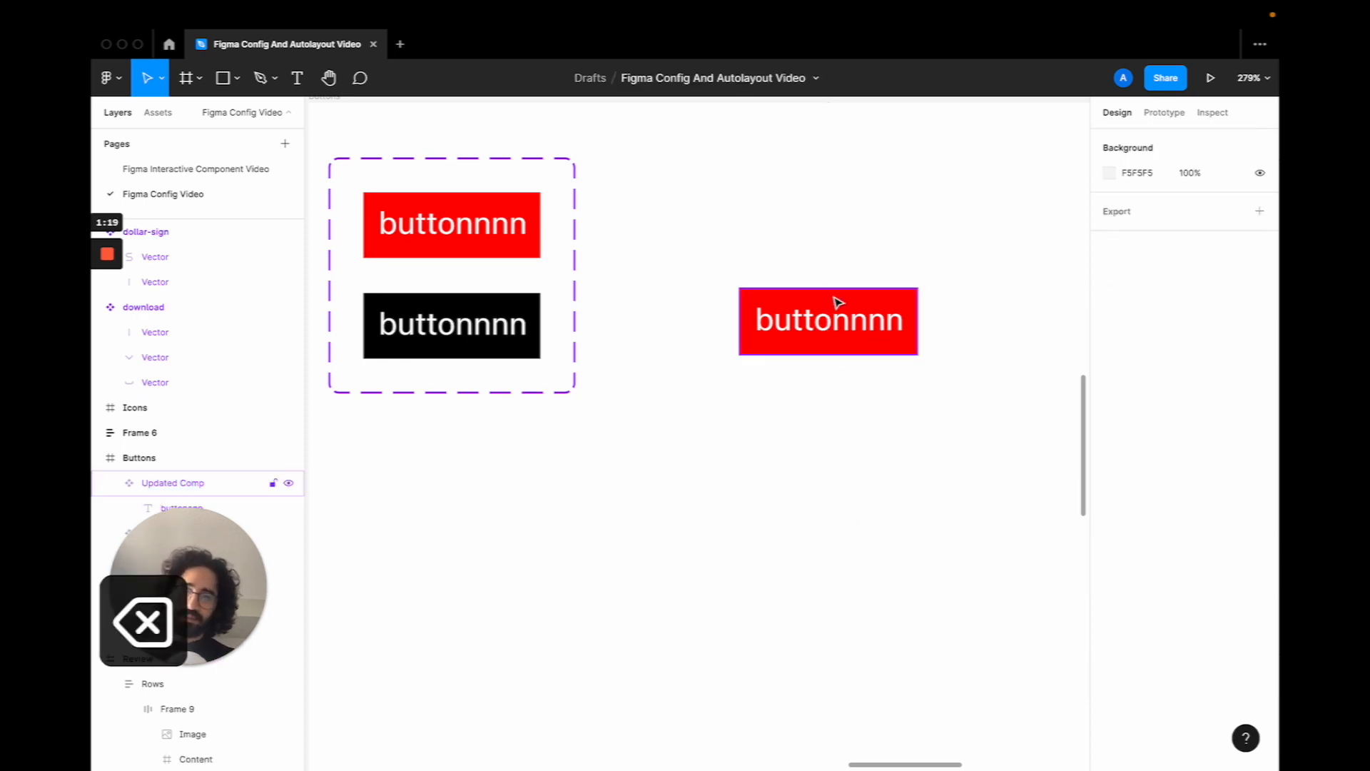
Add horizontal auto layout to Updated Comp and align its content to the left center
click(838, 300)
click(1258, 420)
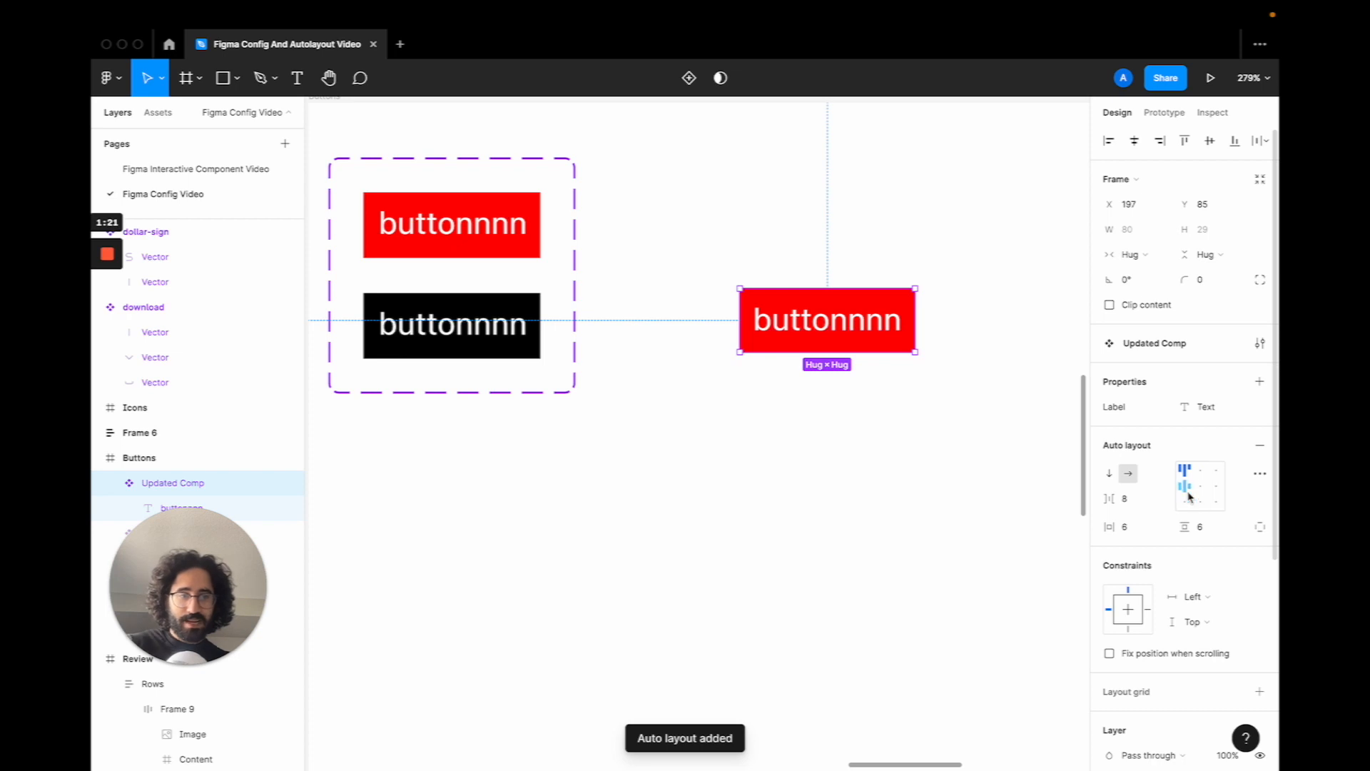
click(1186, 487)
Set the auto layout padding of Updated Comp to 8 horizontally and 12 vertically
click(1126, 527)
text(12)
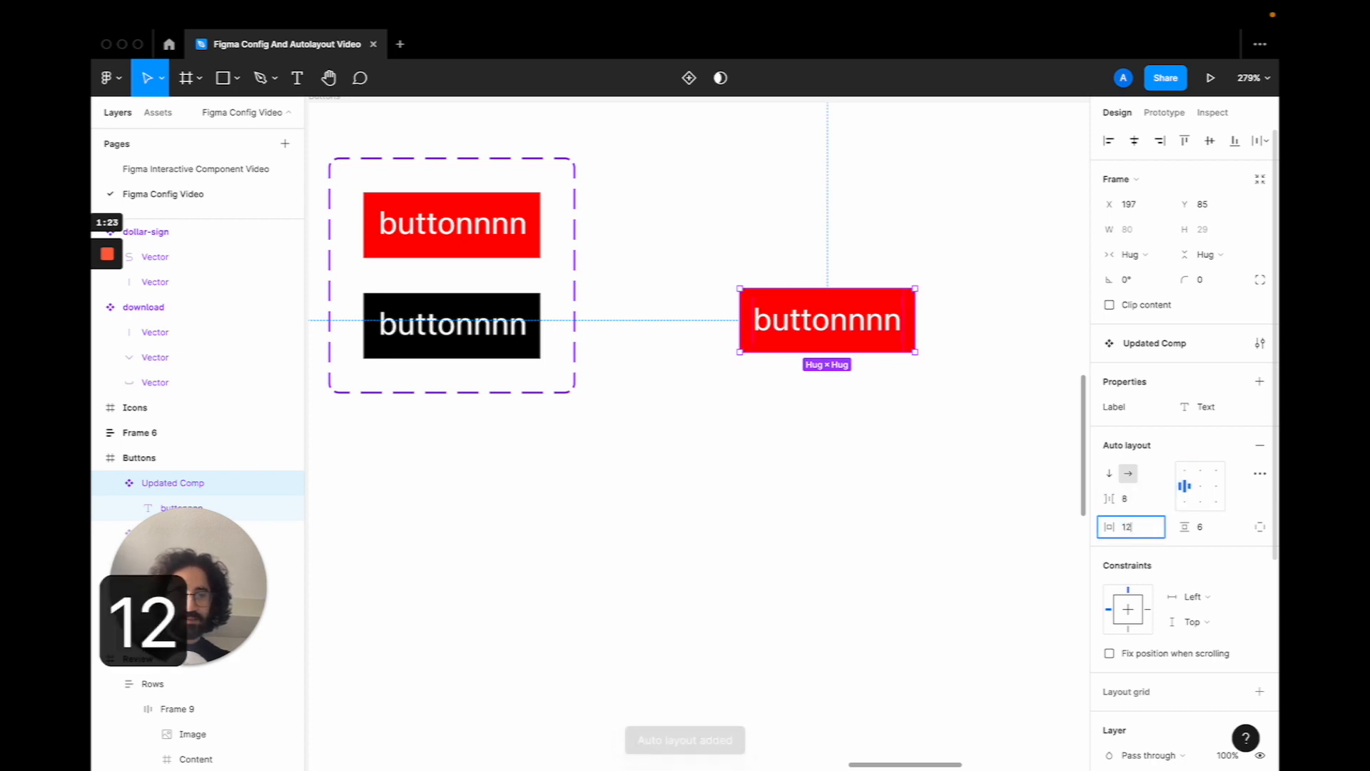
key(BackSpace)
key(BackSpace)
text(8)
key(Return)
click(1202, 528)
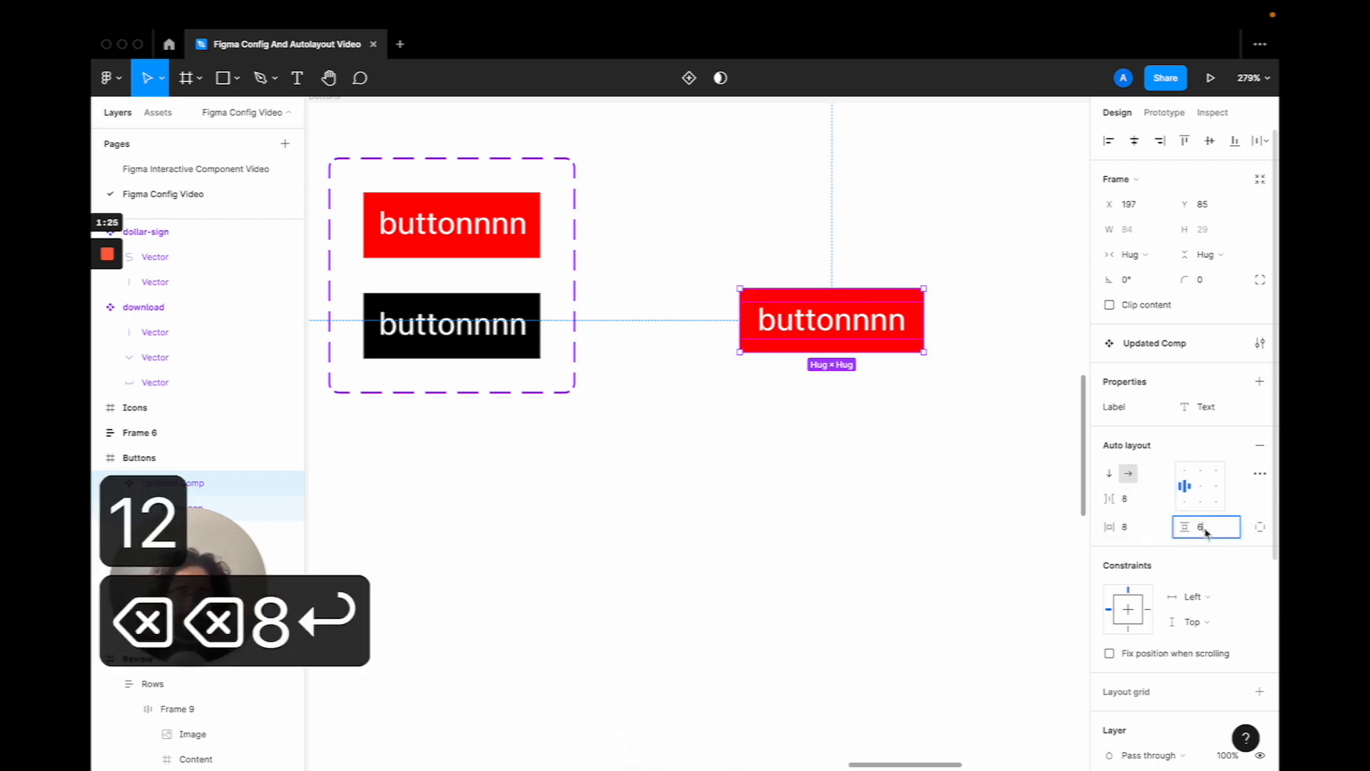
text(12)
key(Return)
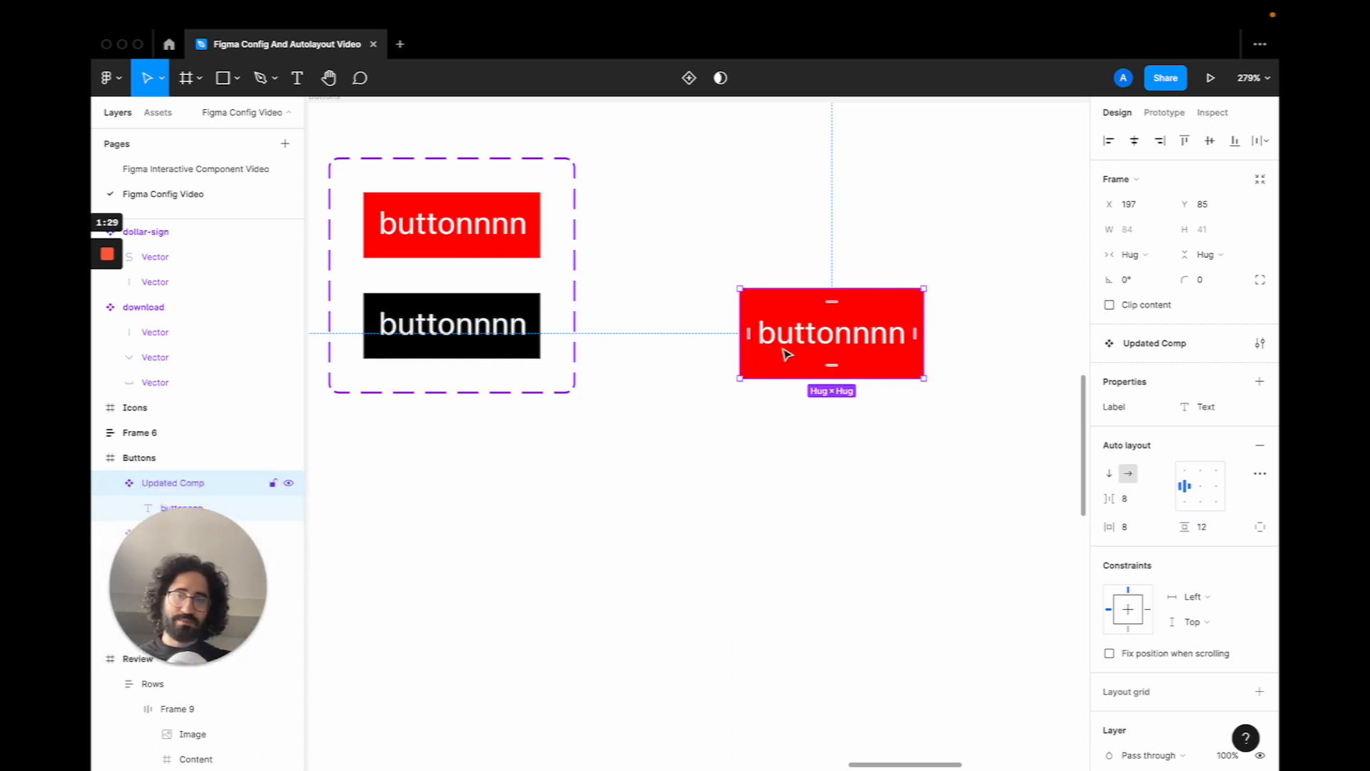
Insert an instance of the download icon component into Updated Comp, in front of the button text
click(156, 114)
drag(159, 232, 784, 350)
click(859, 378)
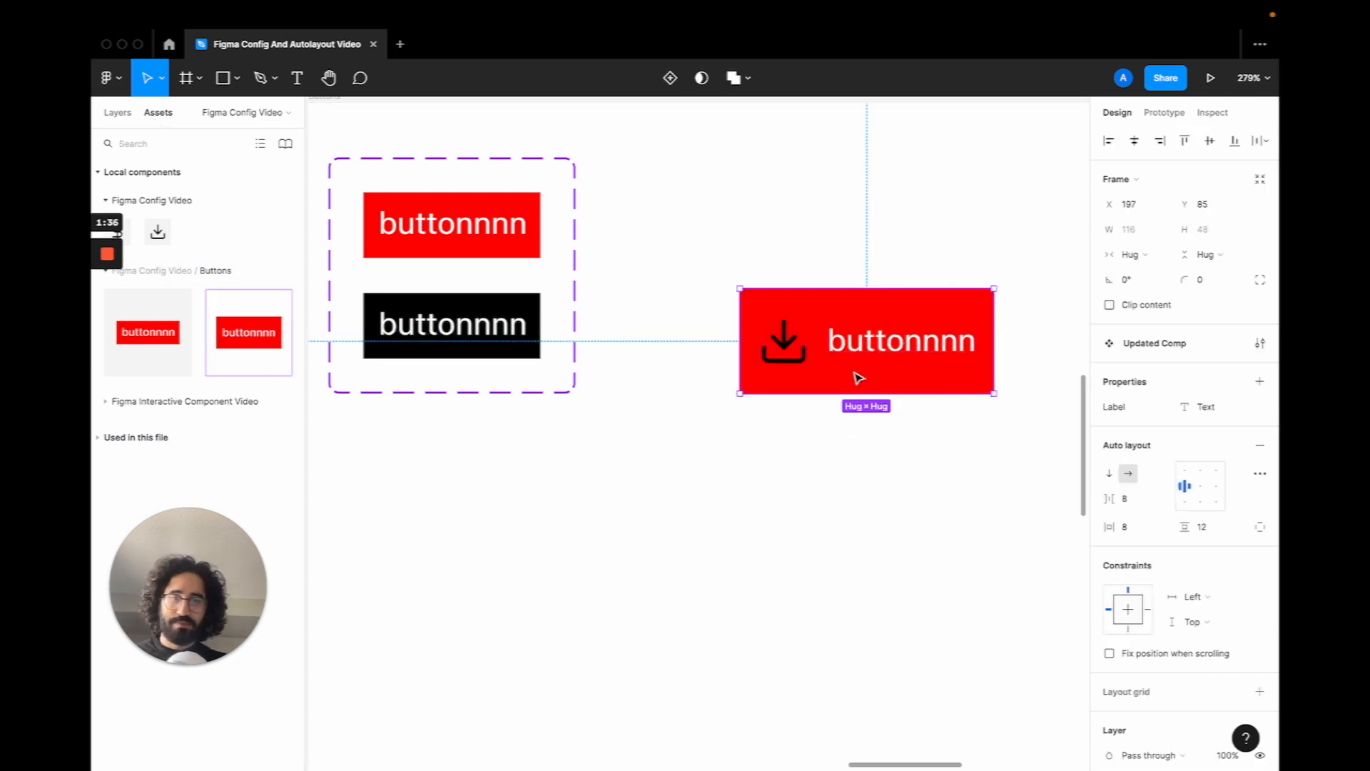
Set the auto layout spacing between the icon and text of Updated Comp to 4
click(1131, 499)
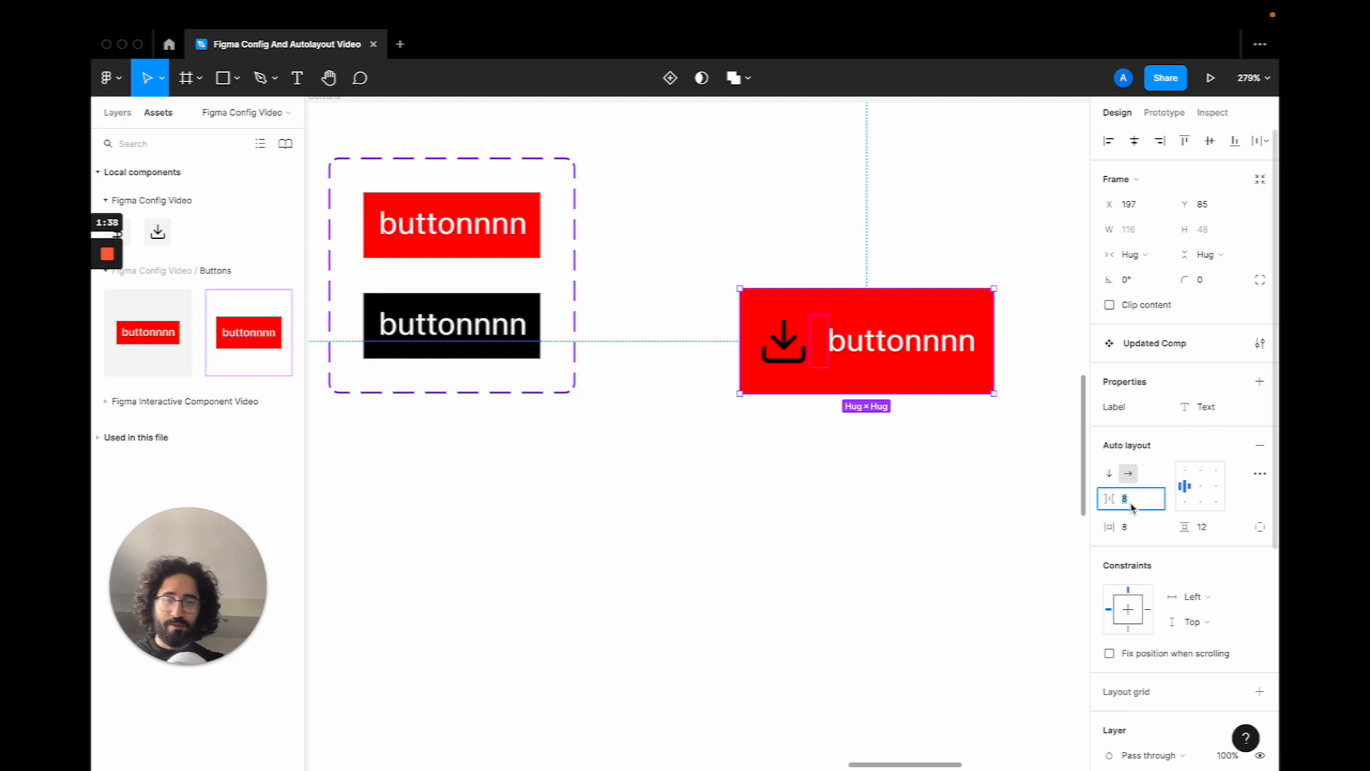
text(4)
key(Return)
Recolor the download icon inside Updated Comp to white (FFFFFF)
click(784, 342)
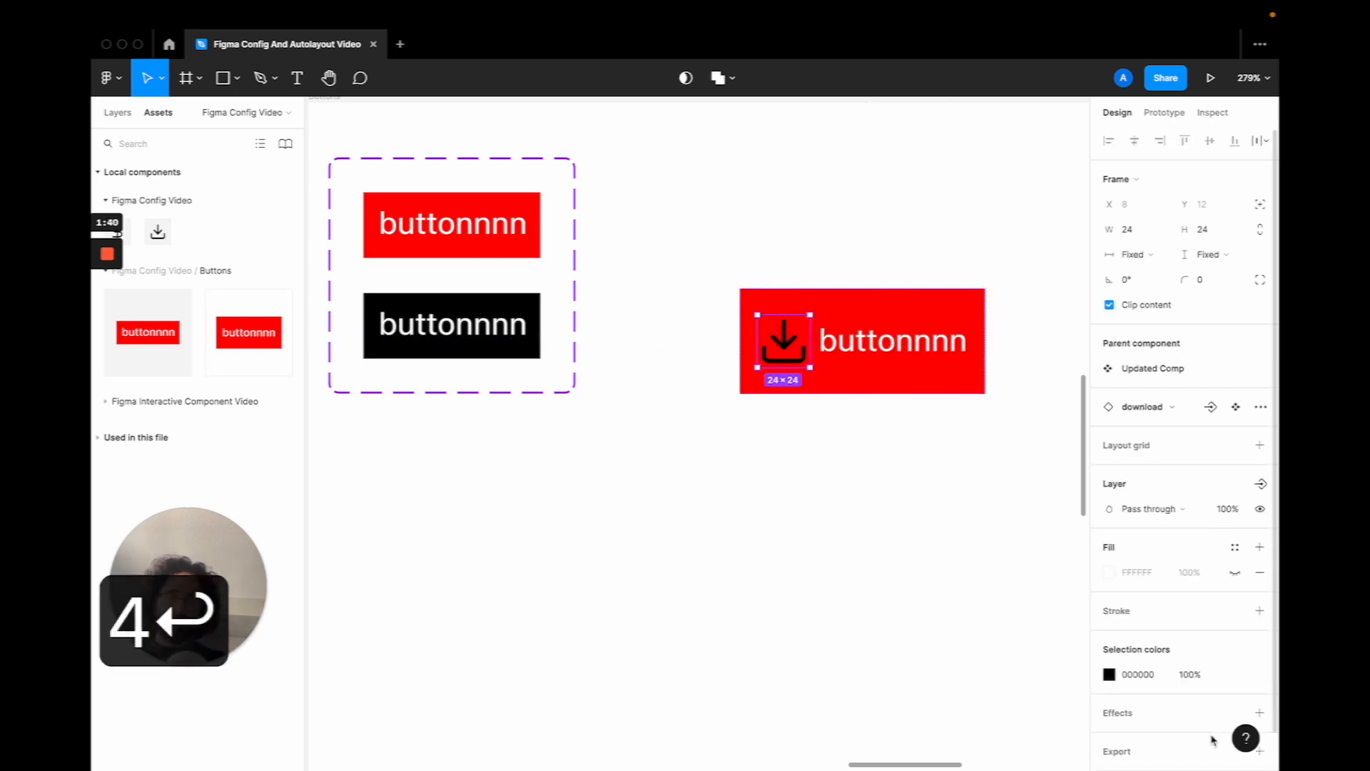
click(1137, 675)
text(fff)
key(Return)
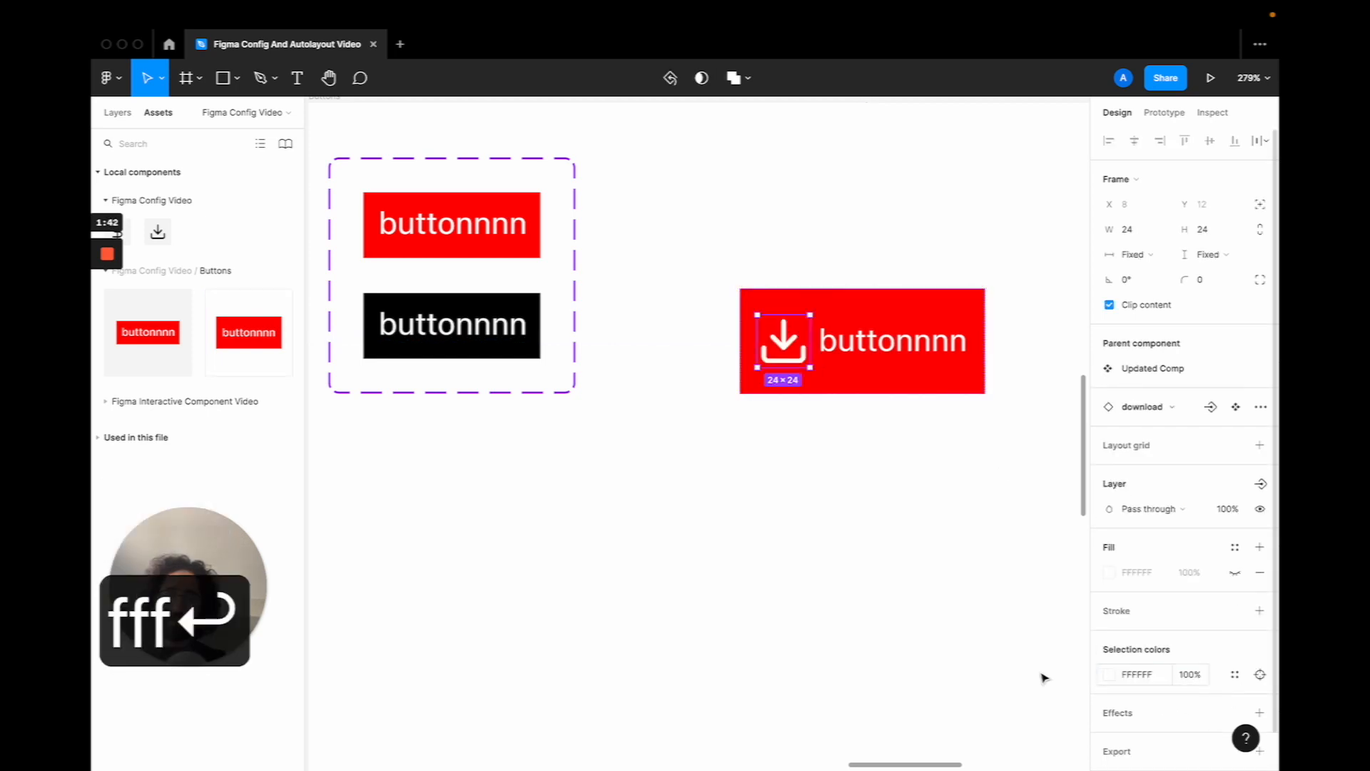
click(1044, 677)
Create a boolean component property named ShowLeftIcon, with value True, for the download icon's visibility in Updated Comp
click(889, 371)
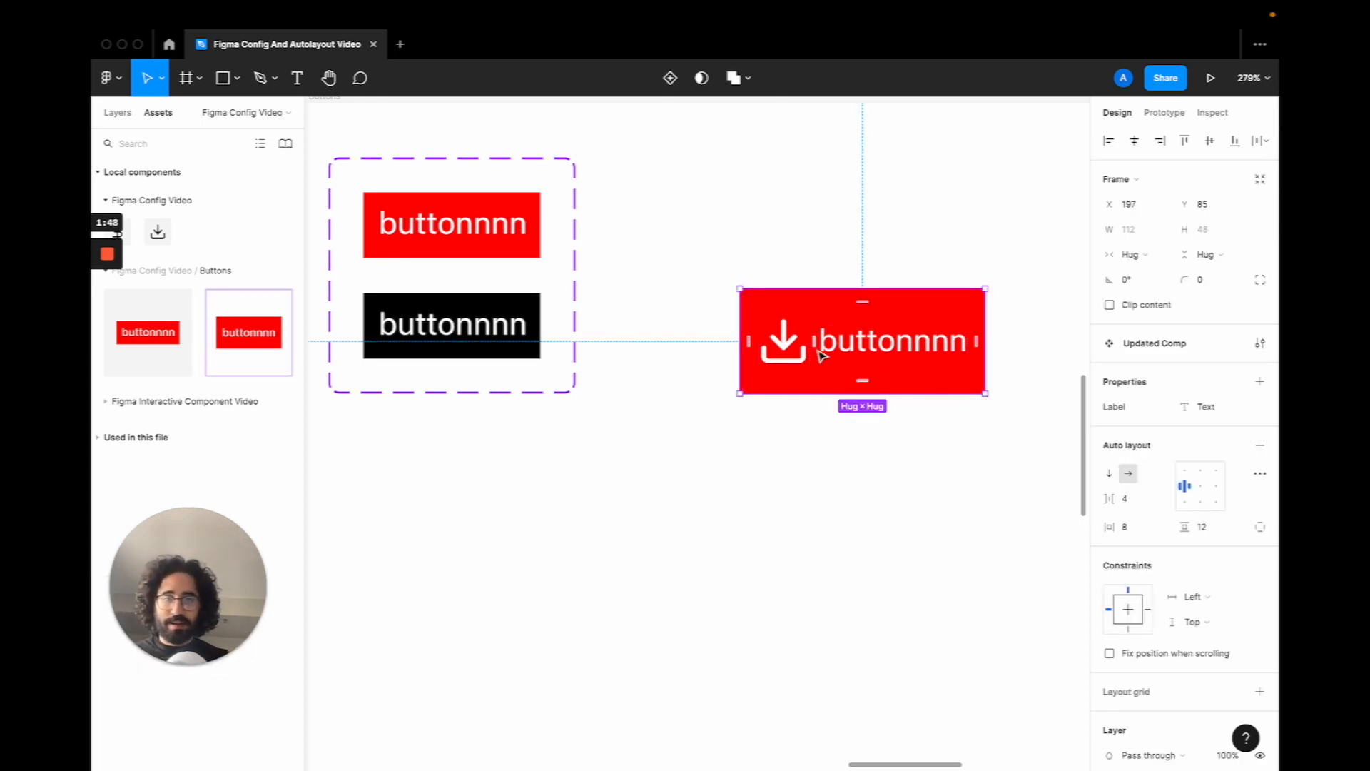
click(794, 348)
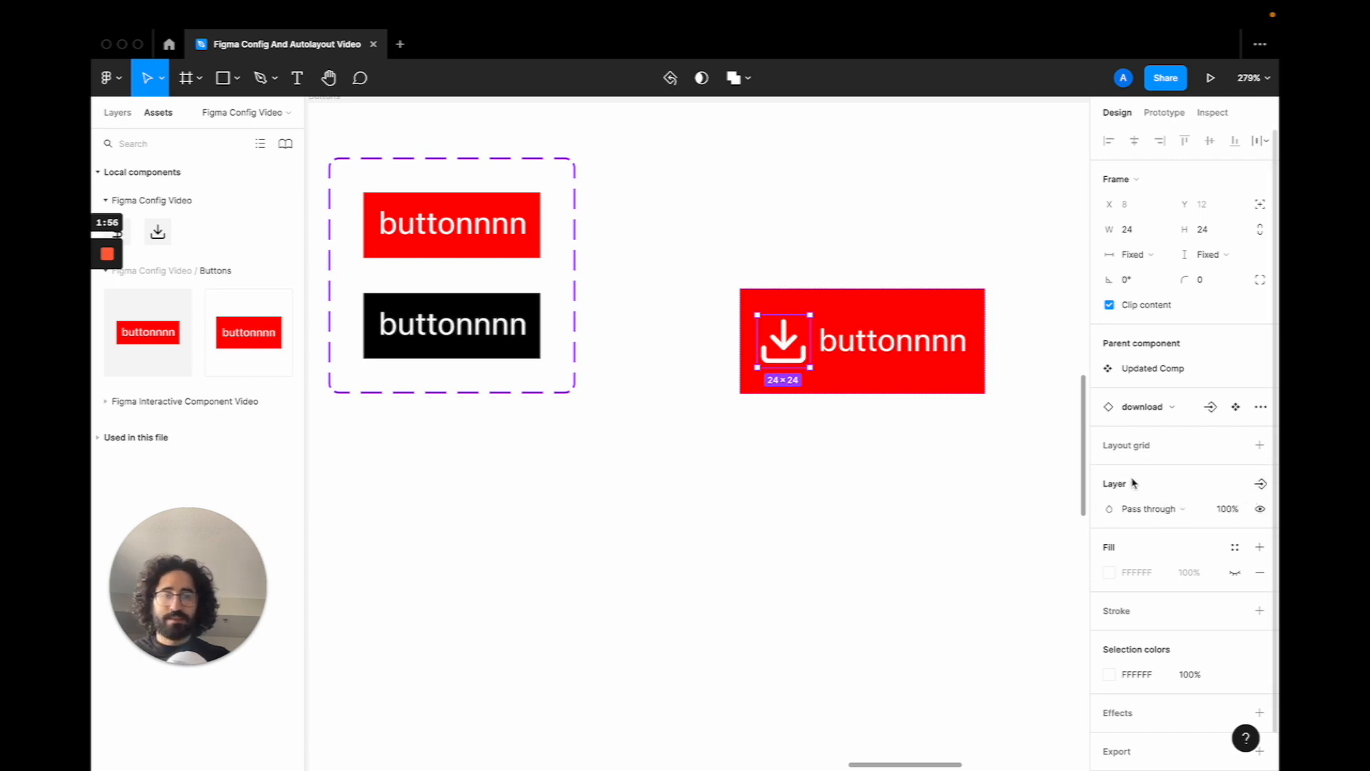
click(1261, 485)
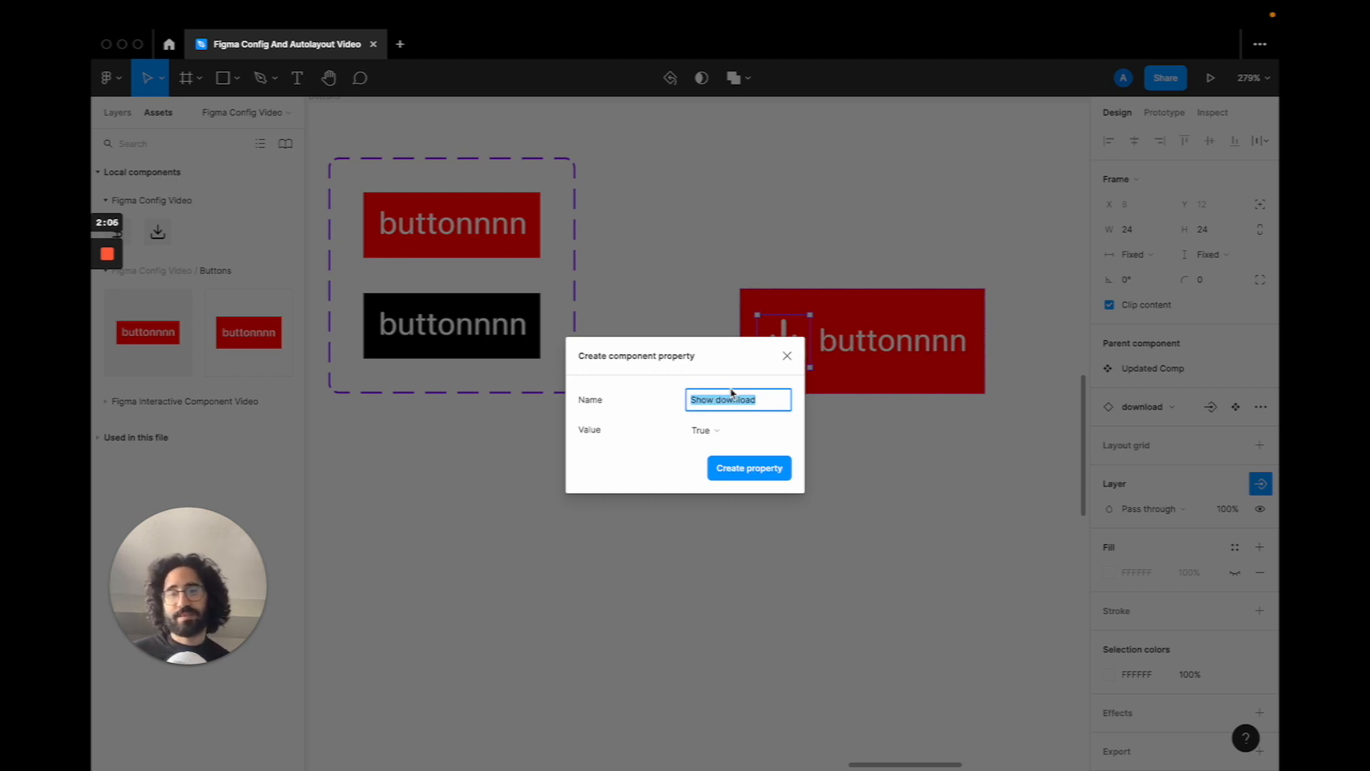
text(Show Le)
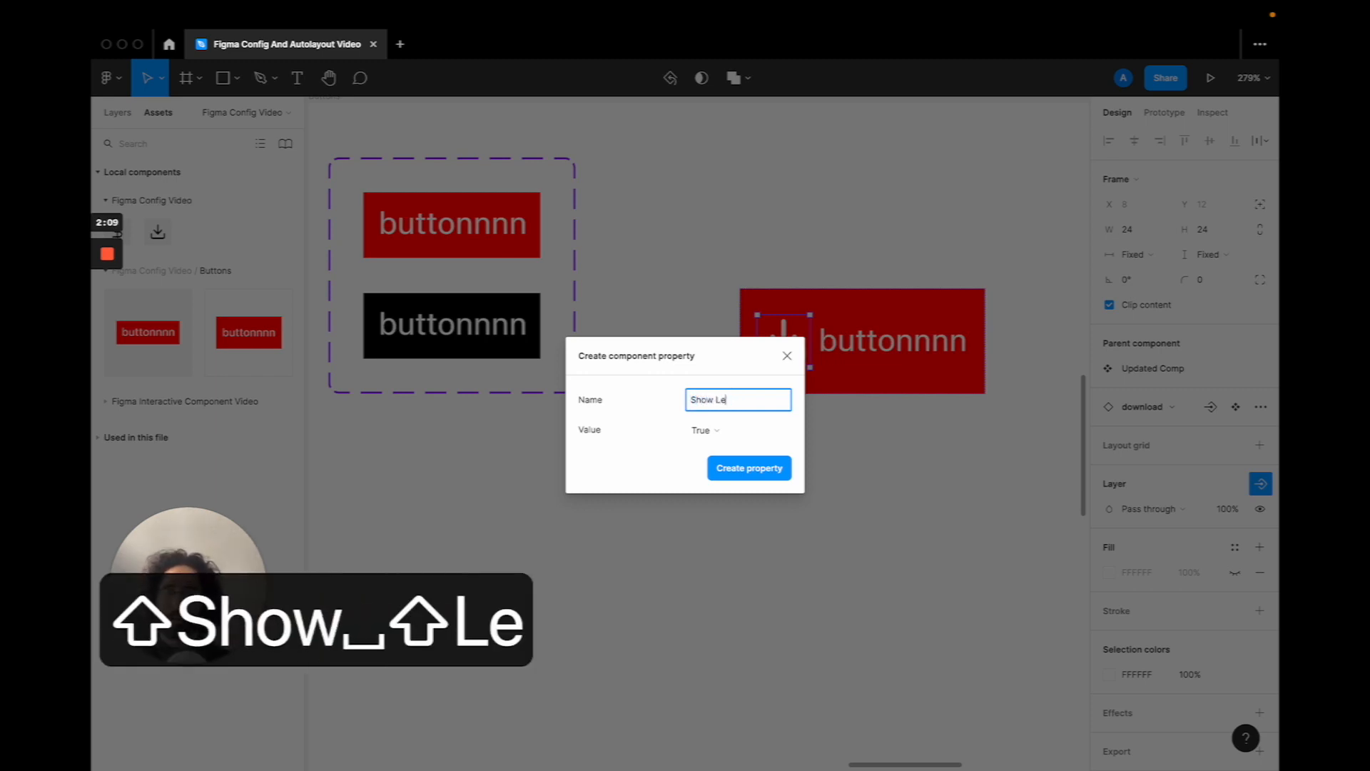
key(BackSpace)
key(BackSpace)
text(I)
key(BackSpace)
key(BackSpace)
text(LeftIcon)
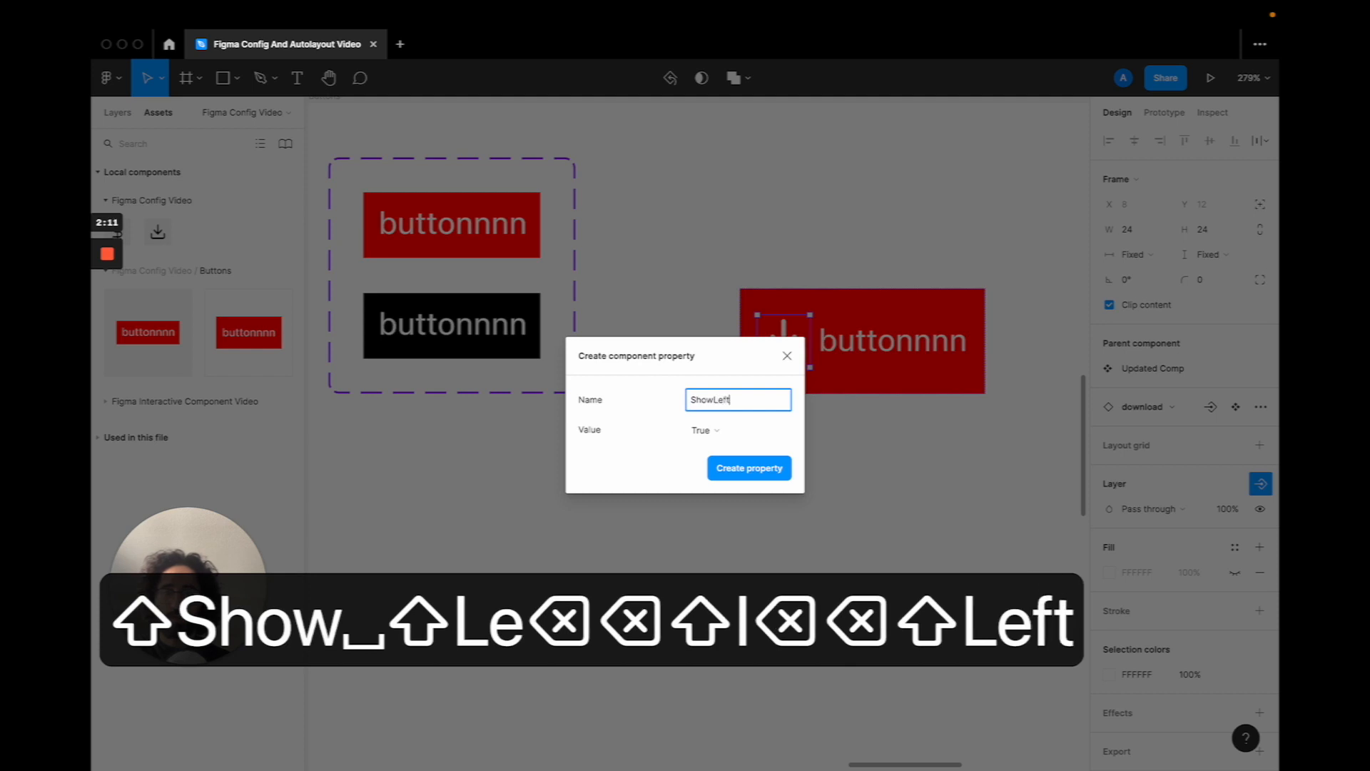
click(750, 468)
click(839, 426)
Test switching ShowLeftIcon off and on with an instance placed below Updated Comp, and delete that instance
scroll(839, 426, down, 2)
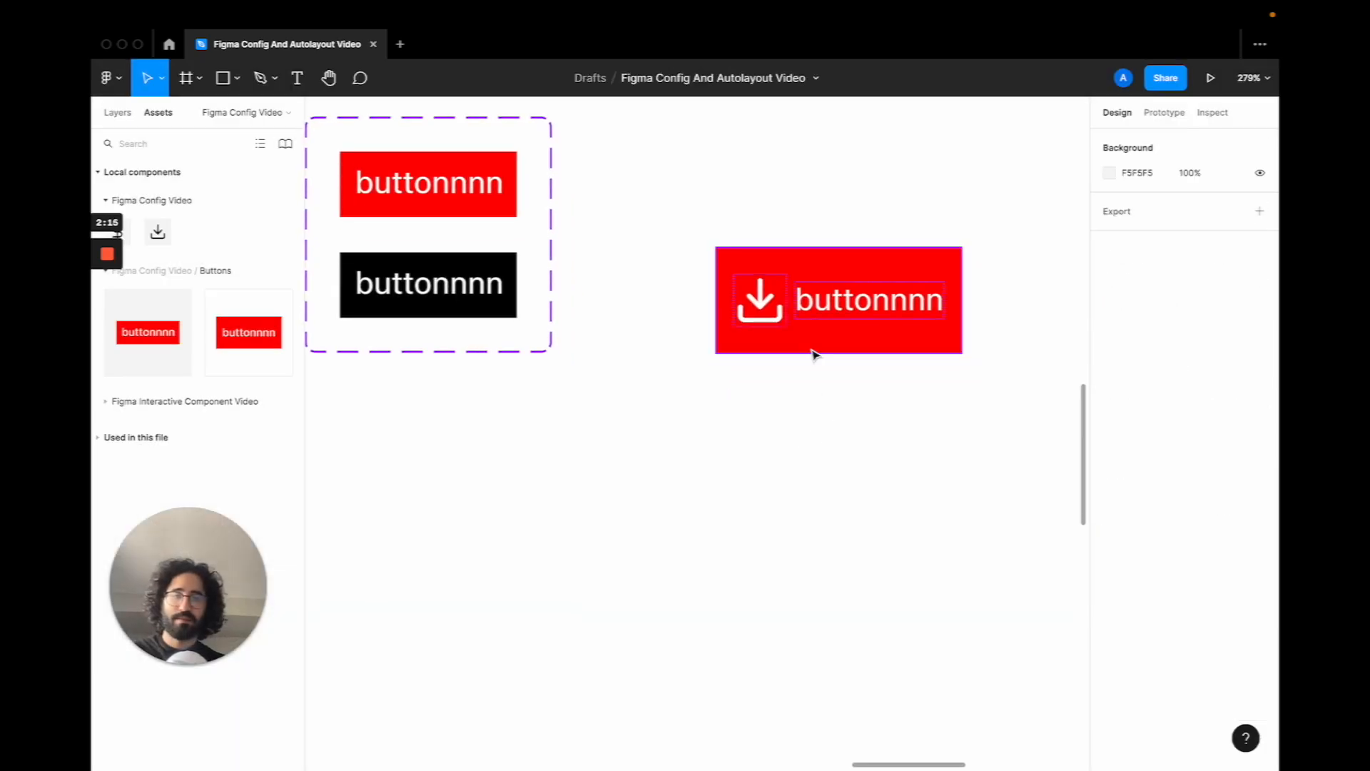
click(819, 345)
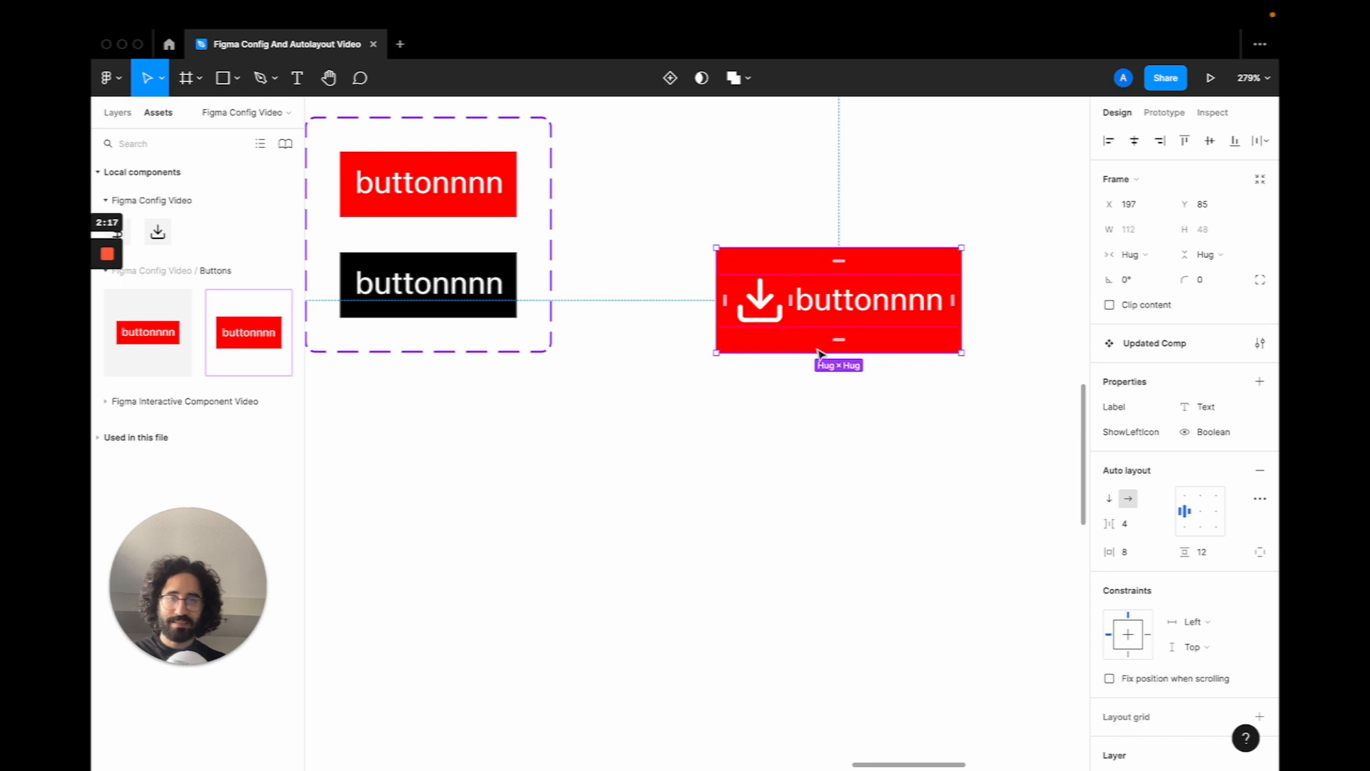
drag(820, 343, 821, 511)
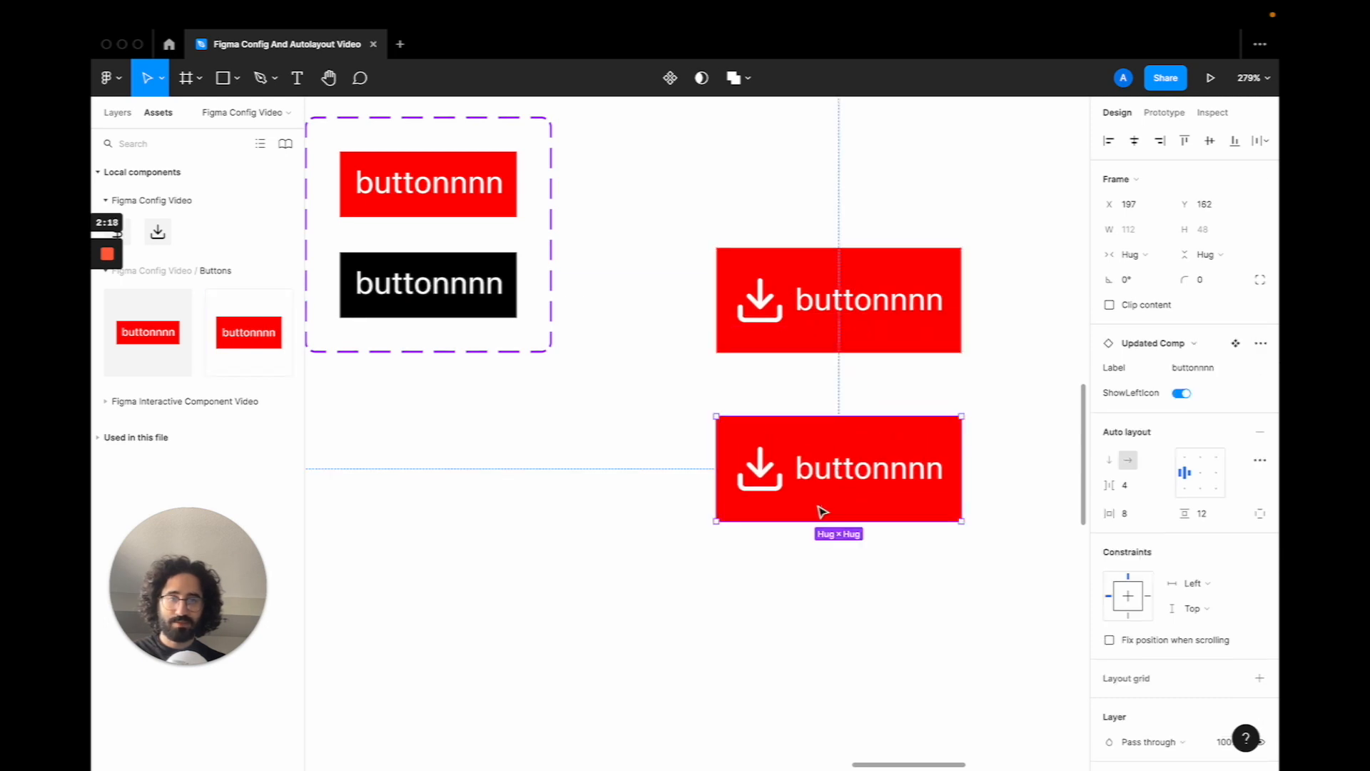
click(1190, 397)
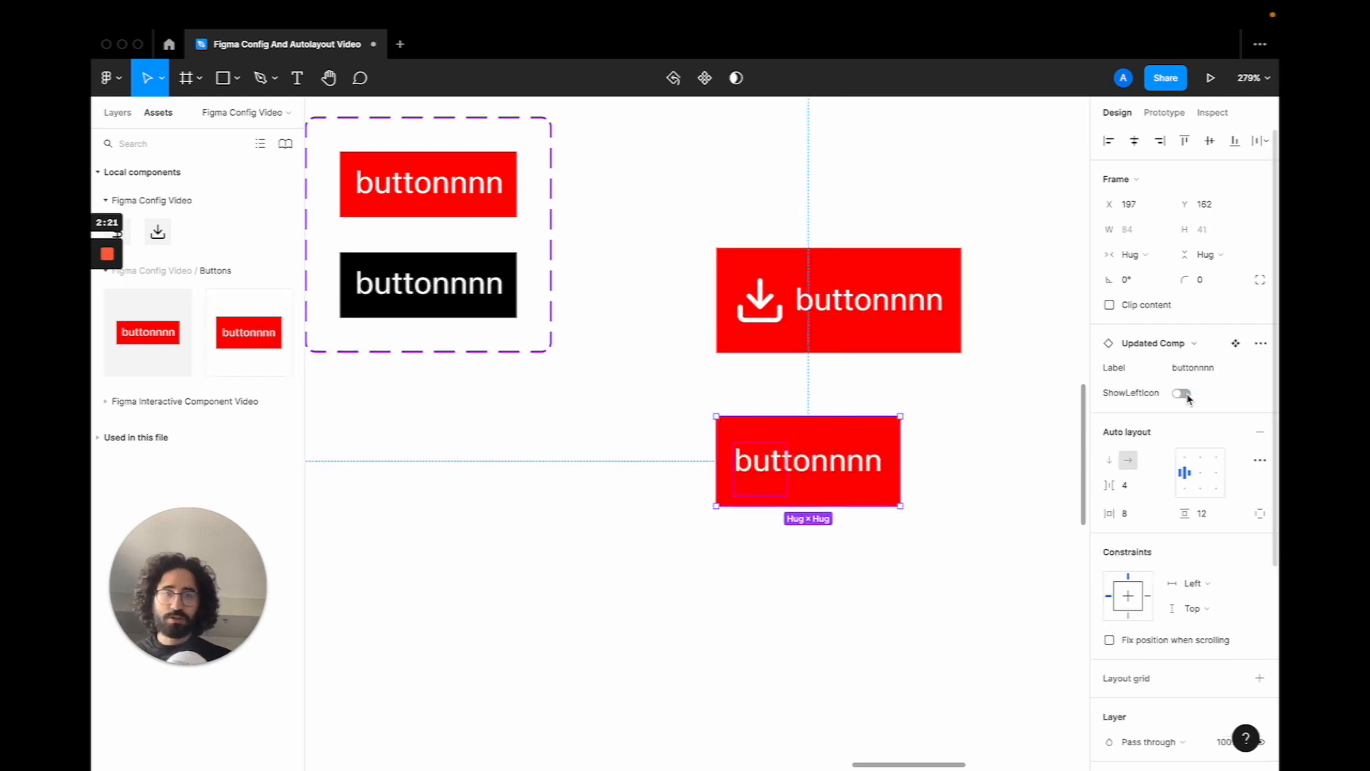
click(1188, 393)
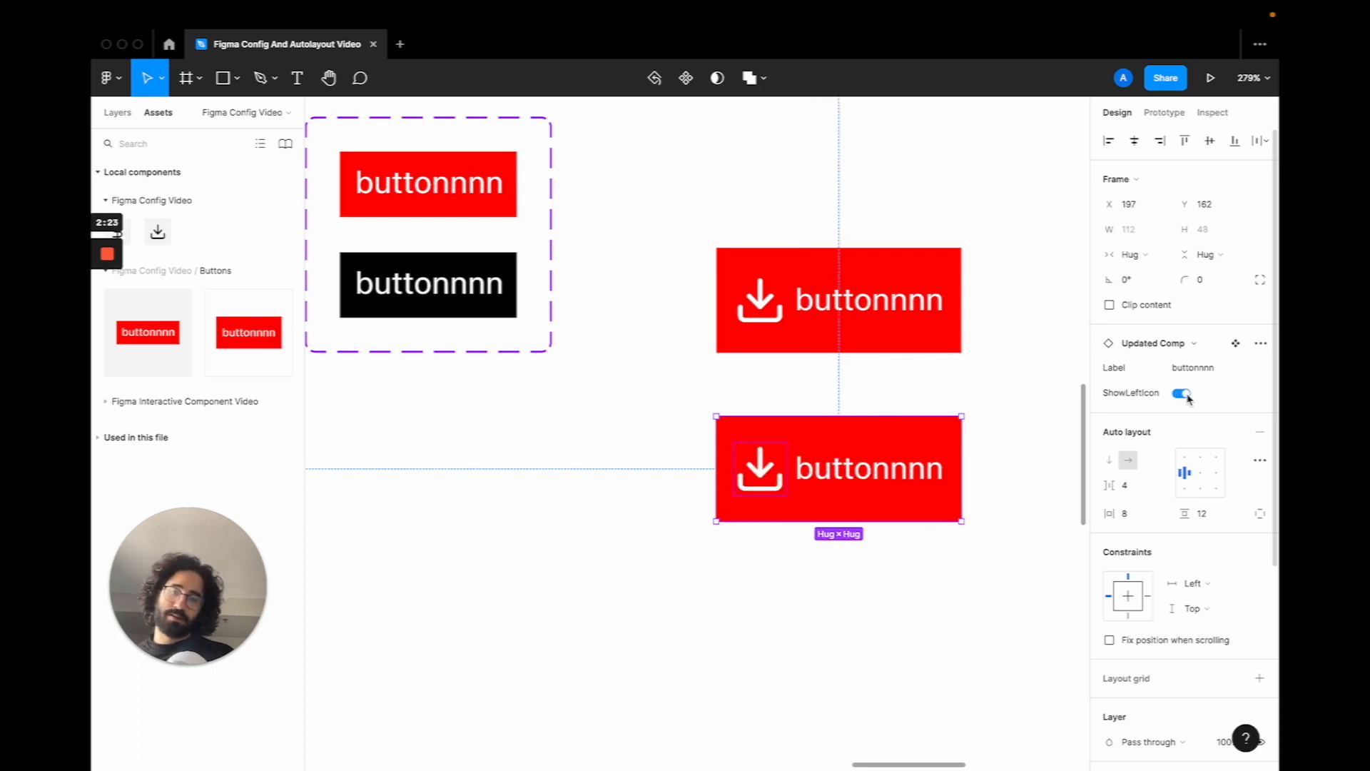
click(1188, 394)
click(1188, 393)
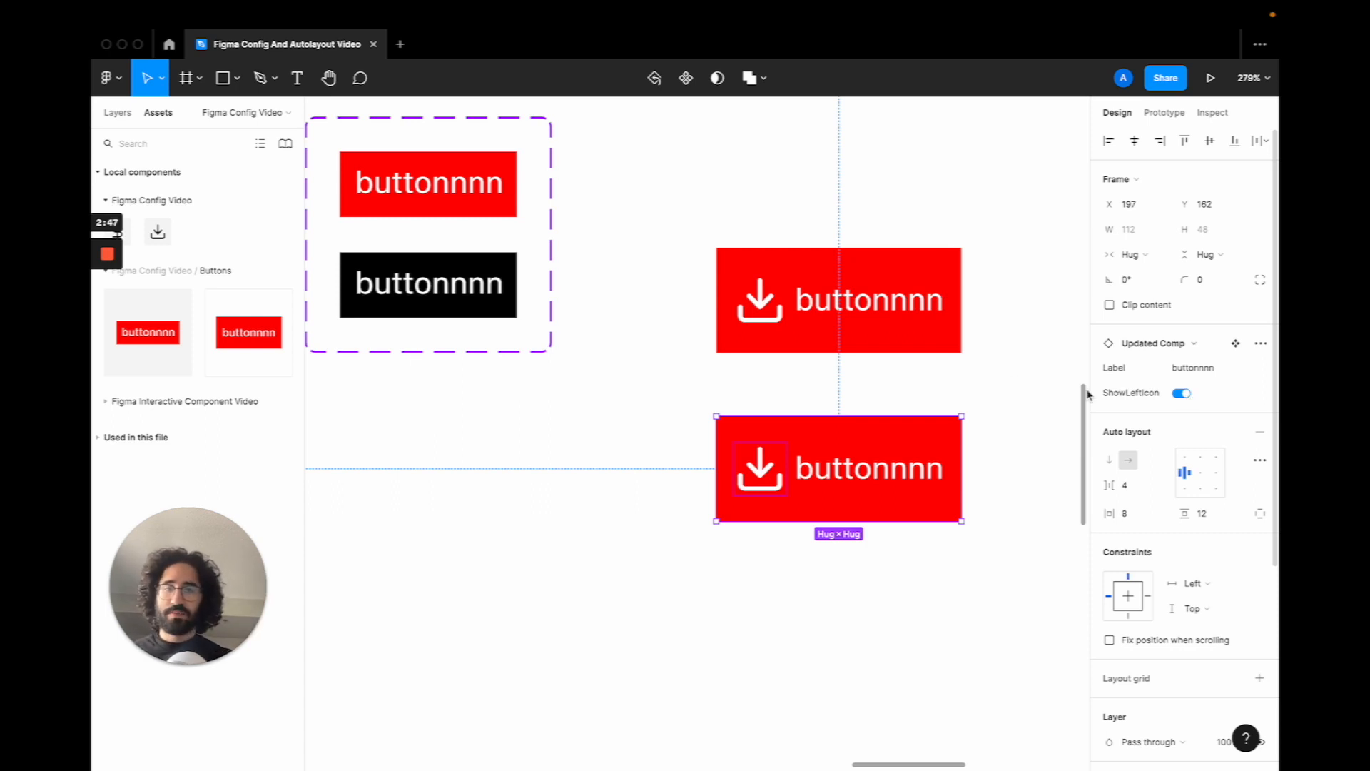
key(BackSpace)
Swap the download icon inside Updated Comp for the dollar-sign component
click(877, 319)
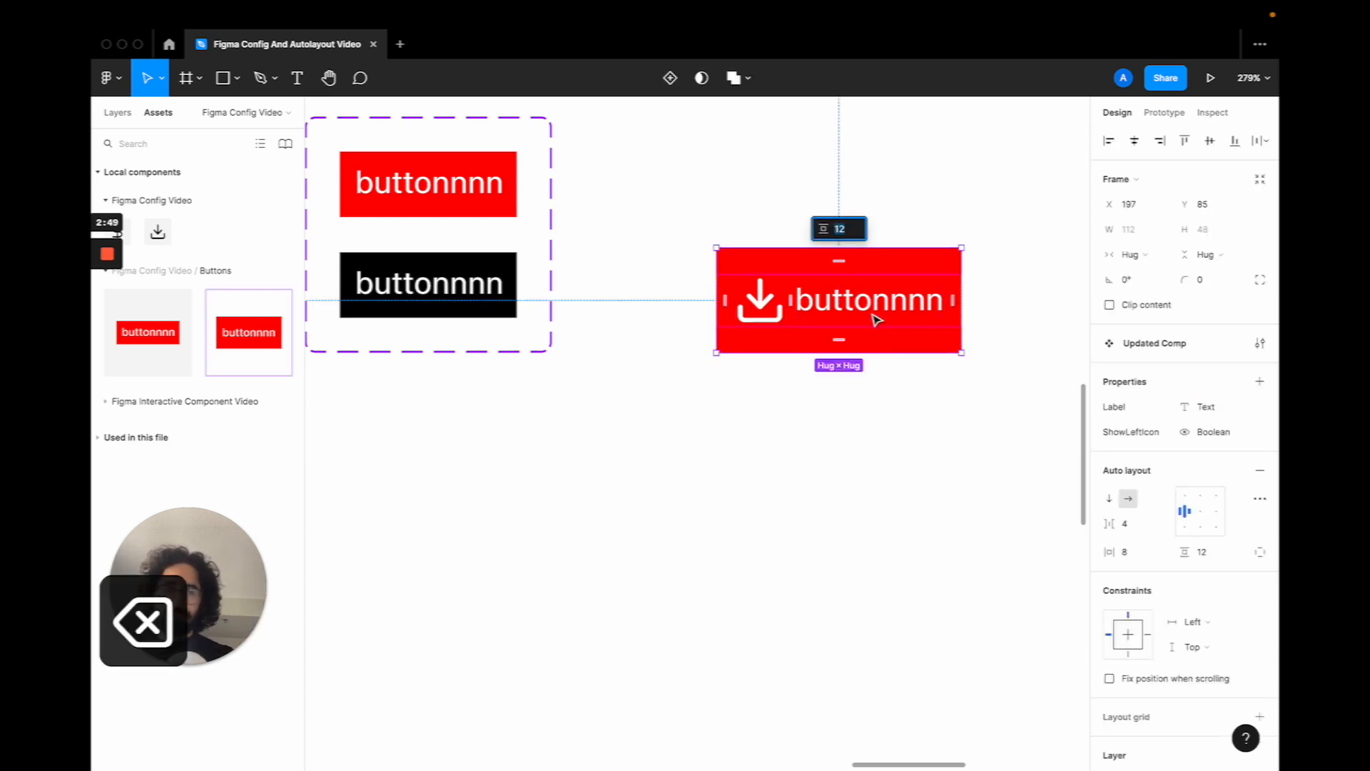
click(745, 308)
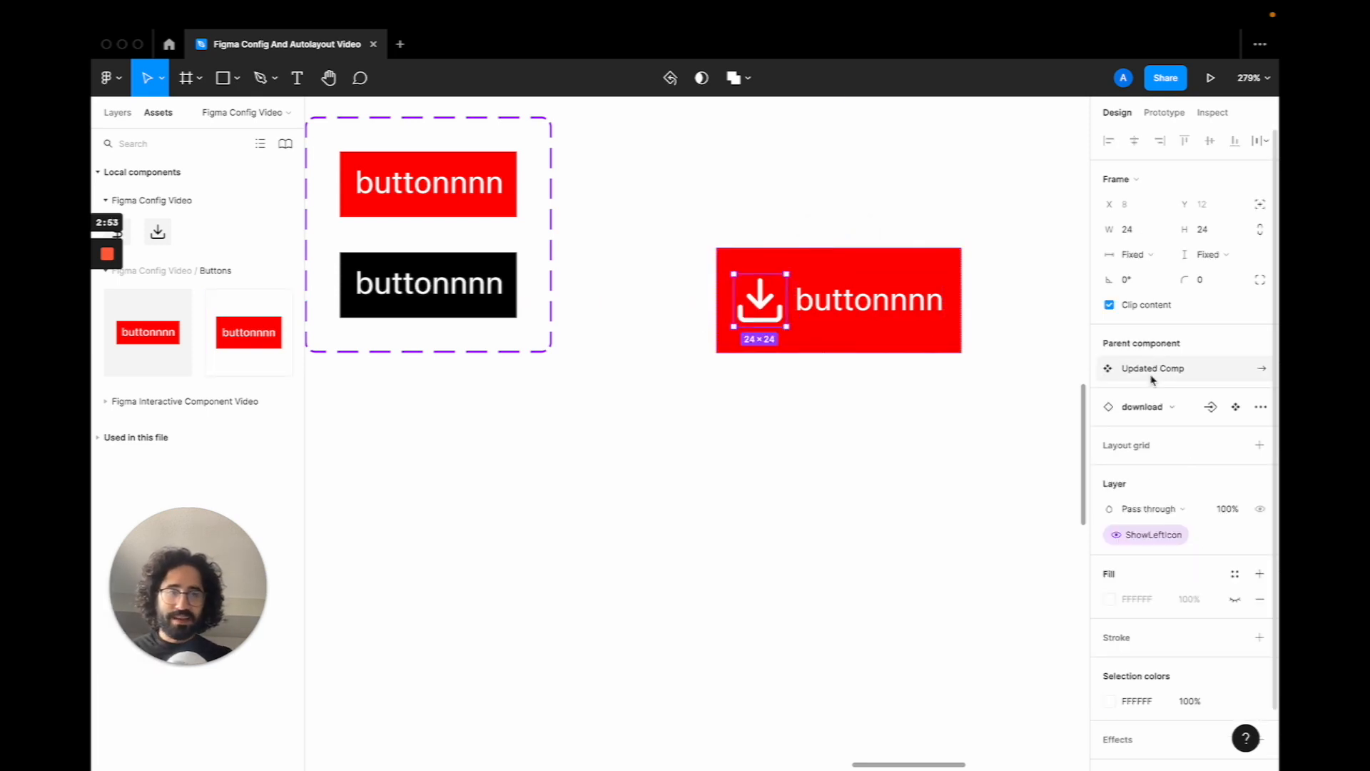
click(1190, 407)
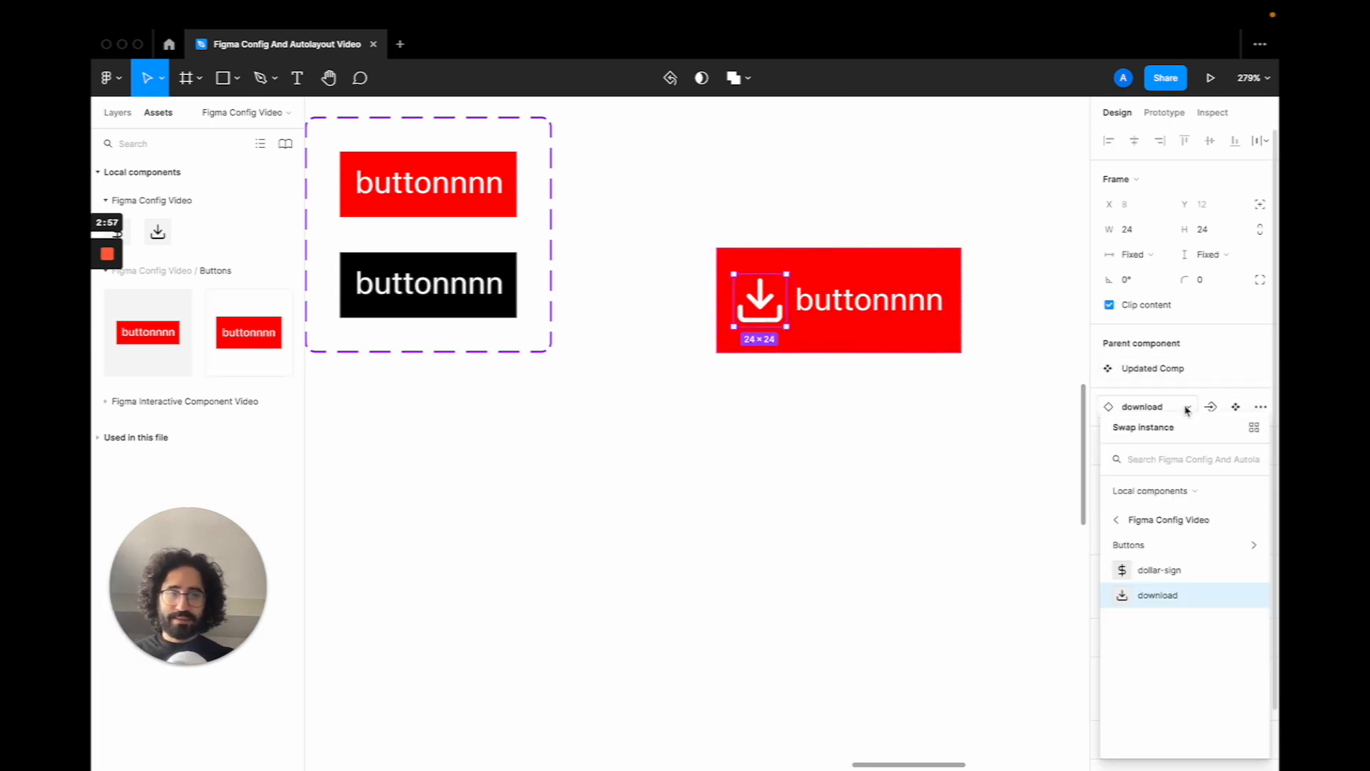
click(1198, 397)
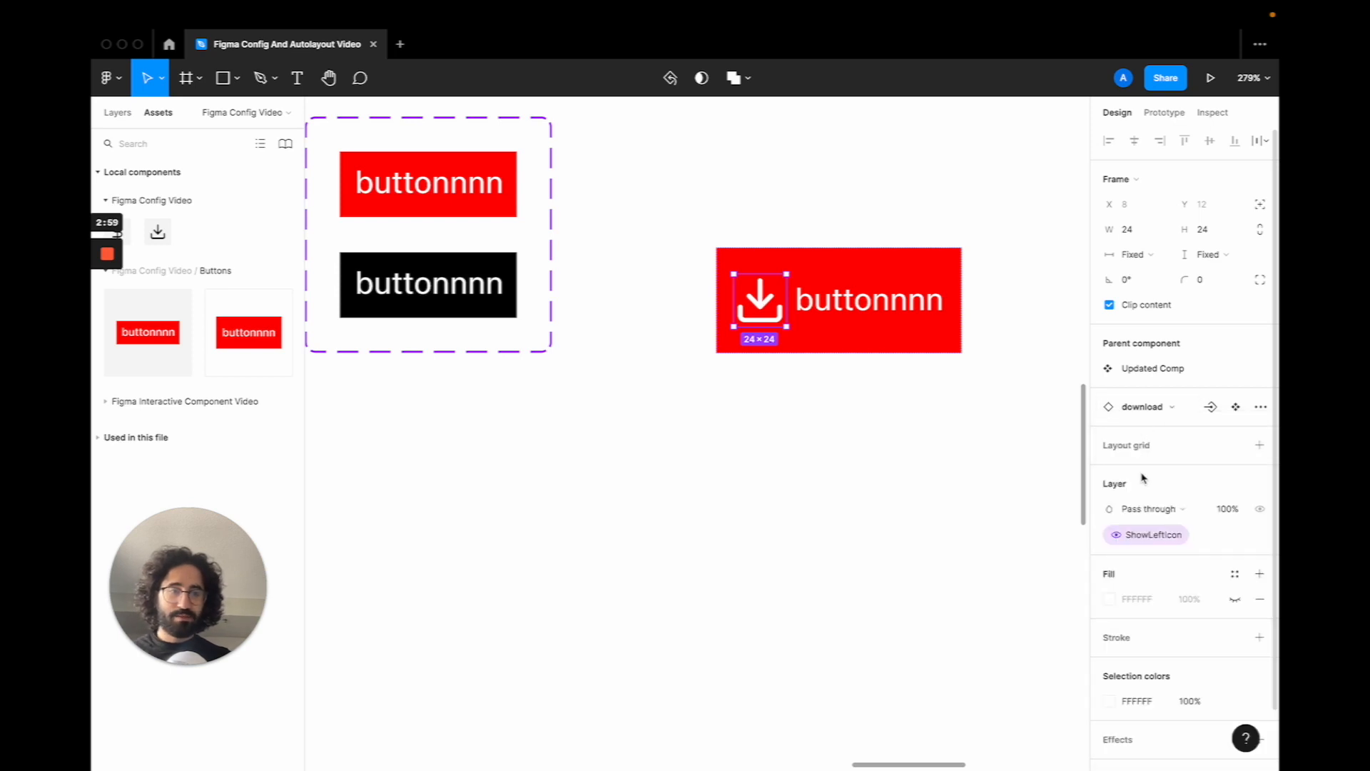
click(1153, 408)
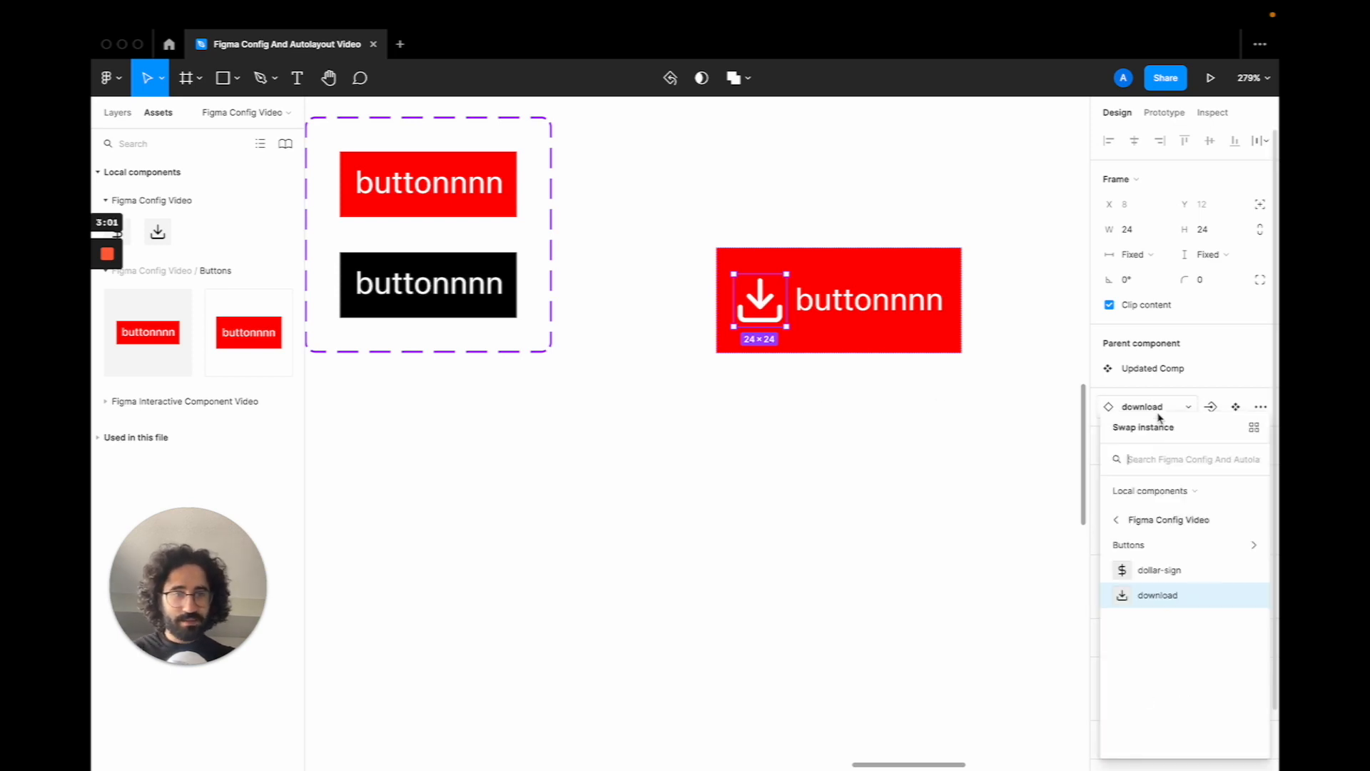
click(1152, 572)
click(1141, 407)
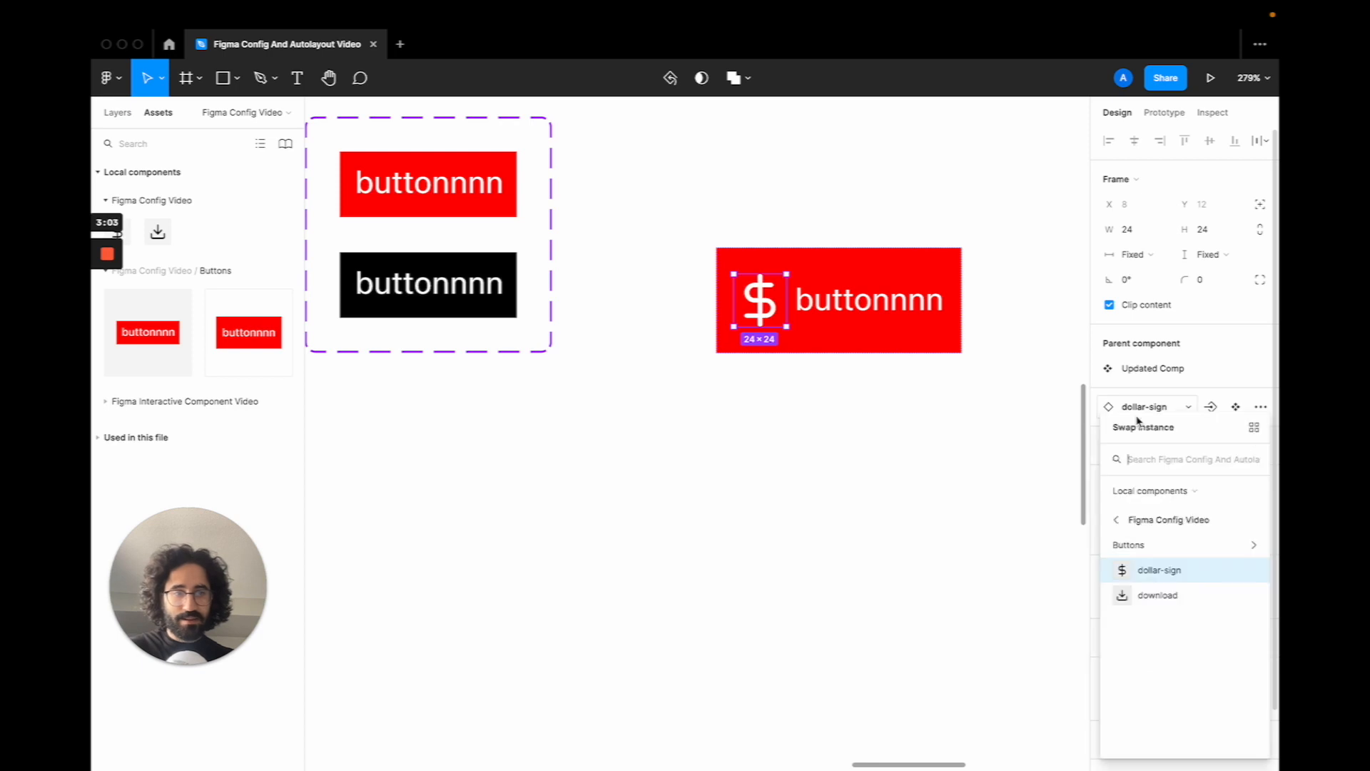
Create an instance swap property named LeftIconPick for the icon in Updated Comp, with dollar-sign as its value
click(1211, 406)
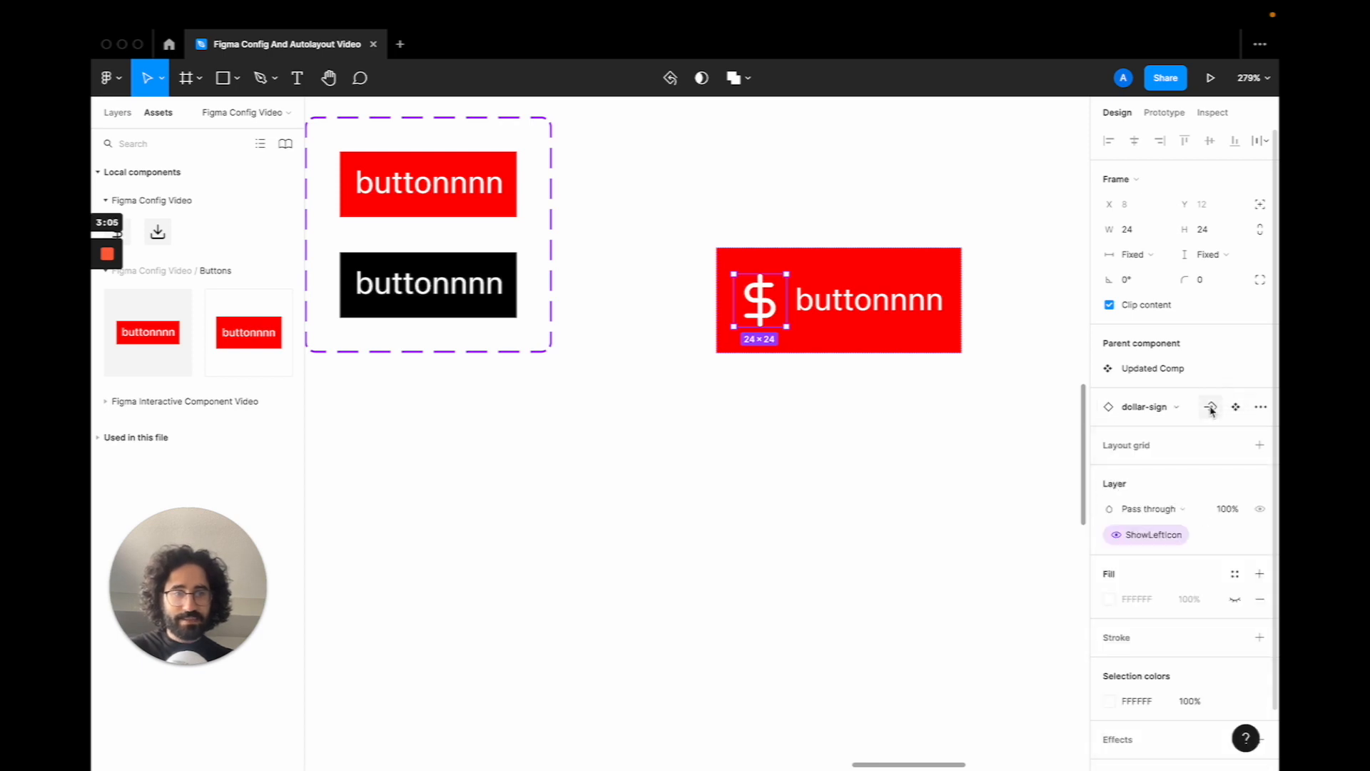
click(1210, 407)
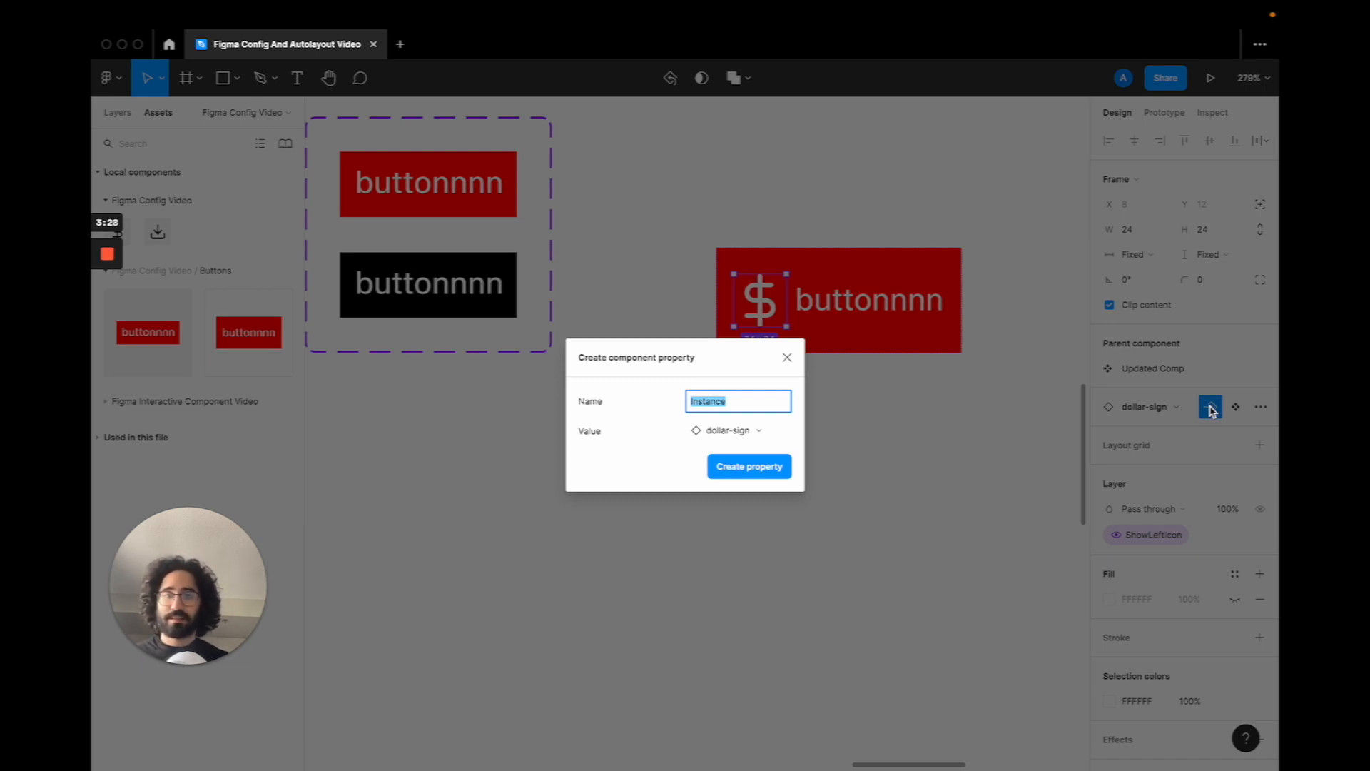
text(LeftIcon)
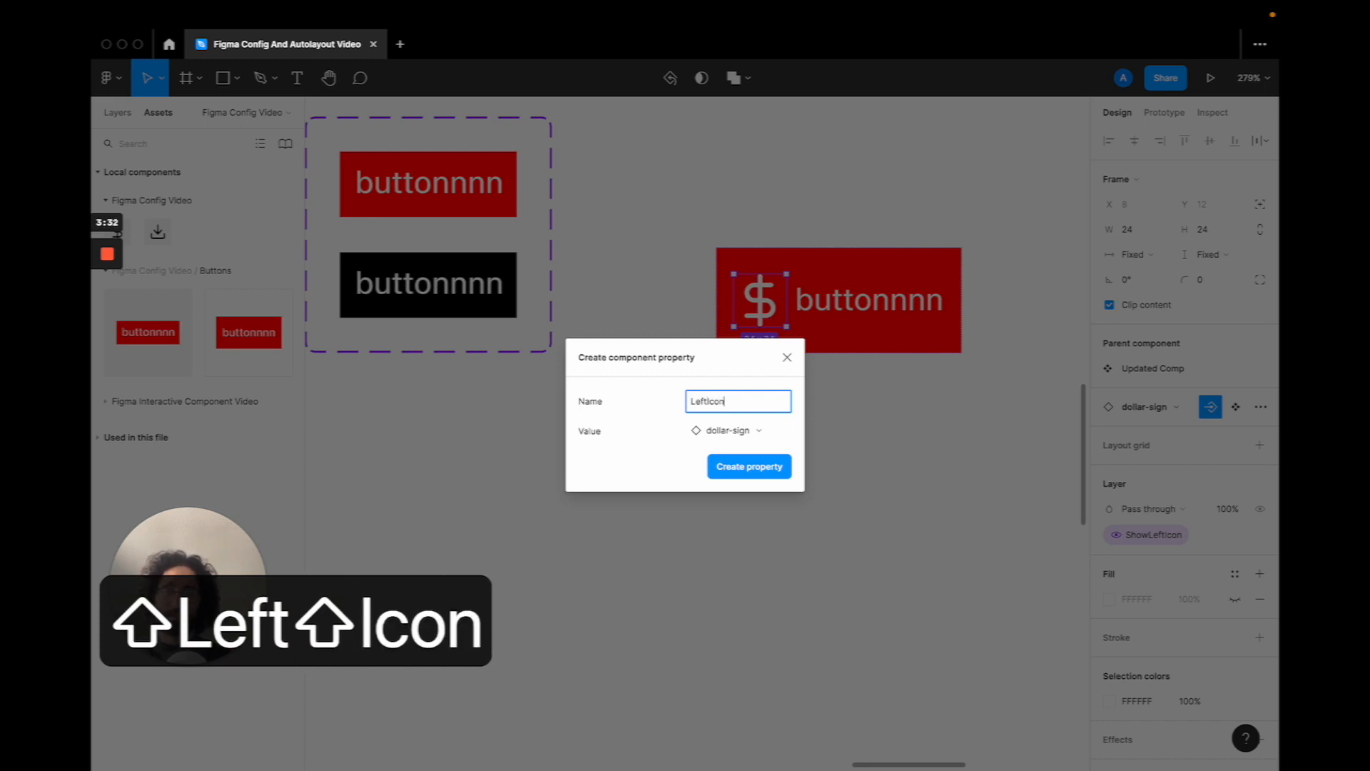
text(Pick)
key(Return)
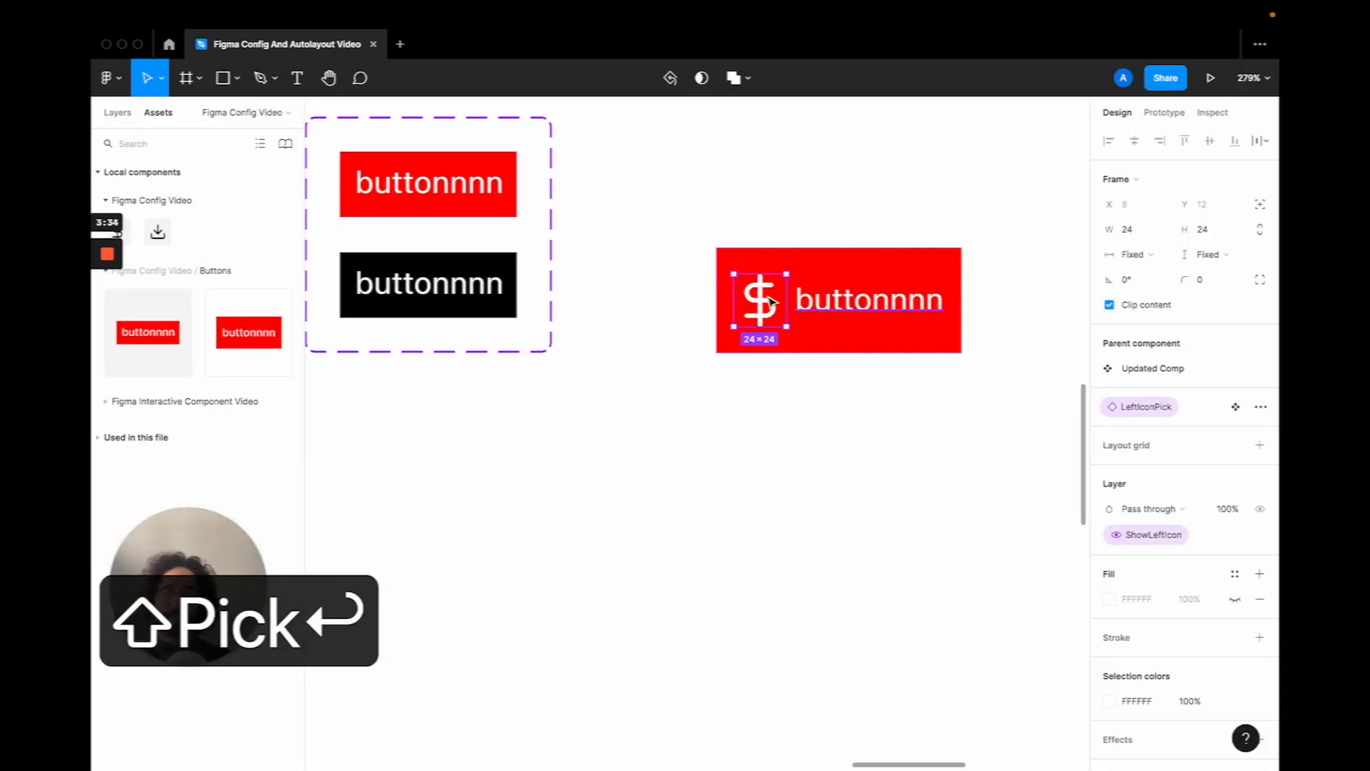
click(789, 389)
Place an instance of Updated Comp below it at about Y 160 and test LeftIconPick with download and dollar-sign
click(813, 310)
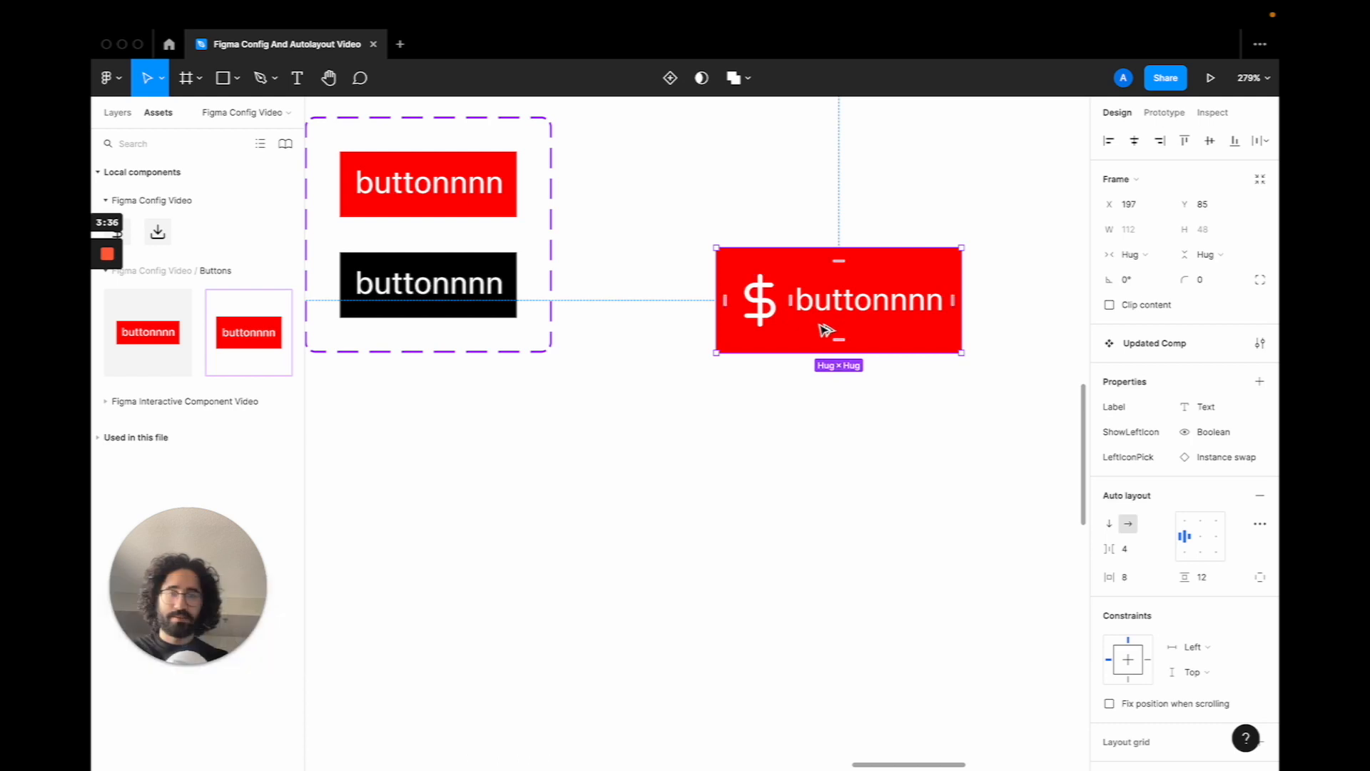
drag(826, 329, 824, 492)
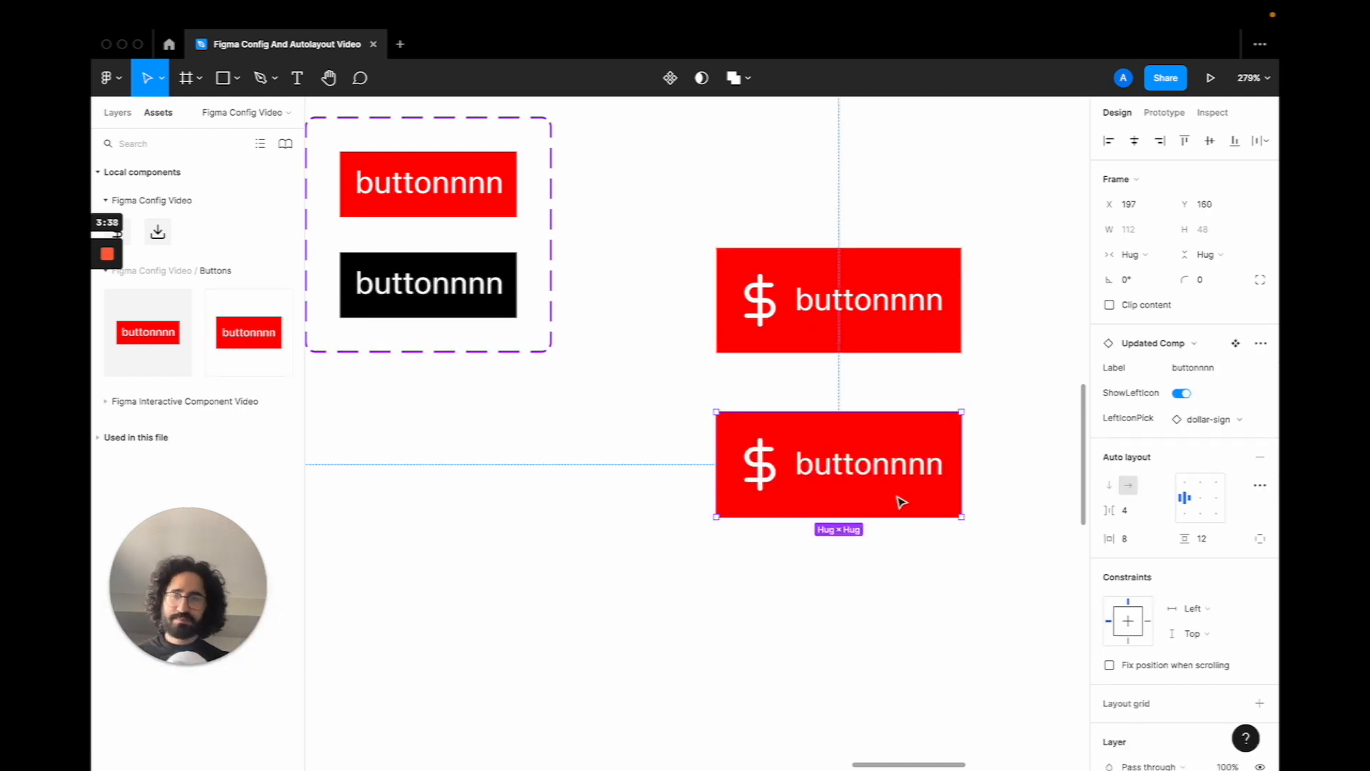
click(1212, 426)
click(1163, 594)
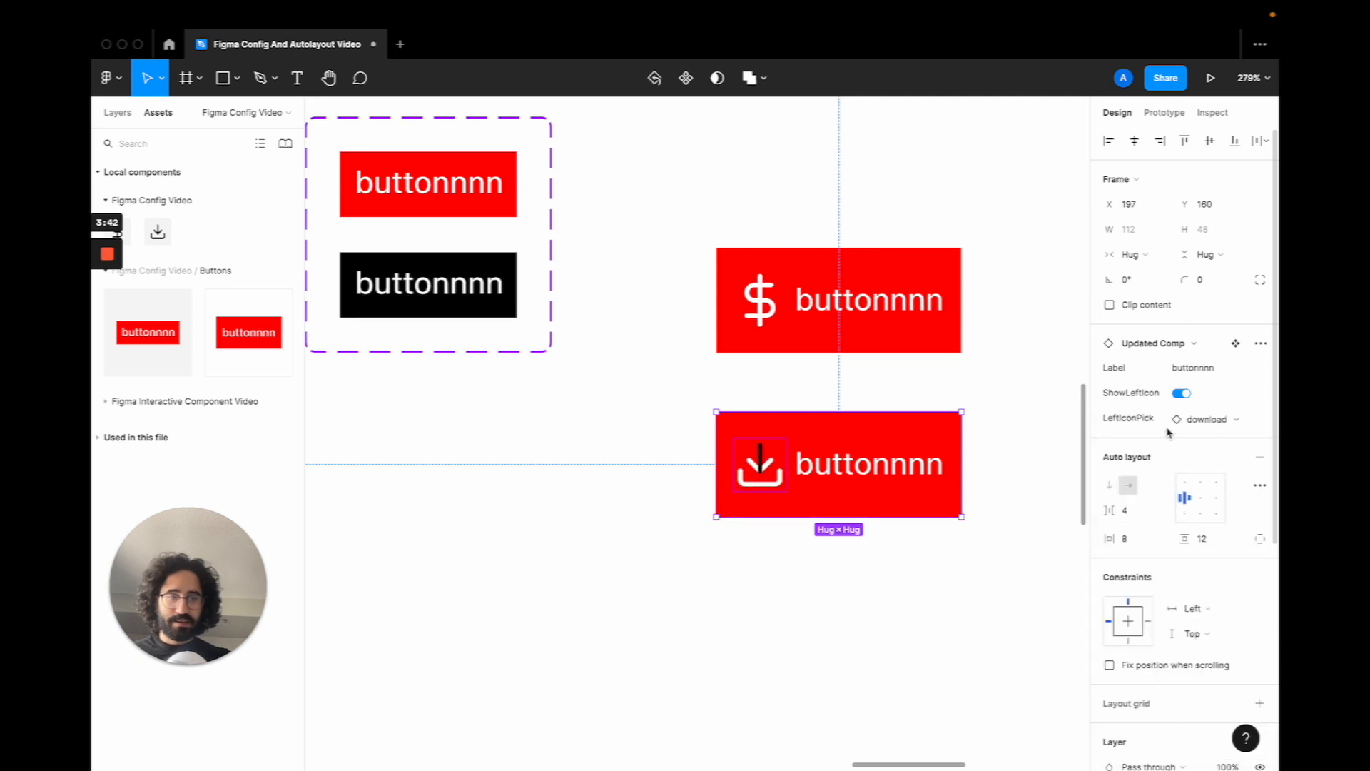
click(1209, 420)
click(1168, 569)
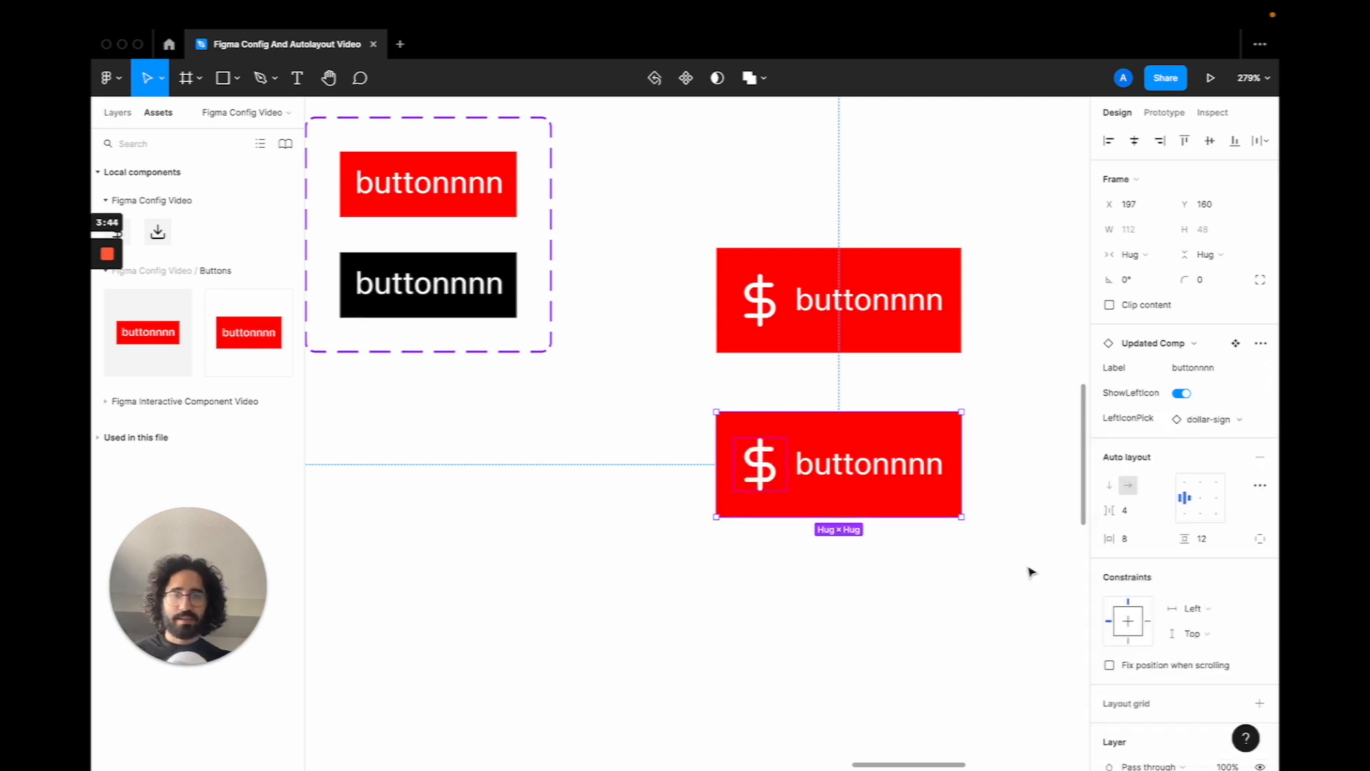
Set the lower instance's LeftIconPick to download and recolor the icon's black part to FFFFFF
click(1206, 420)
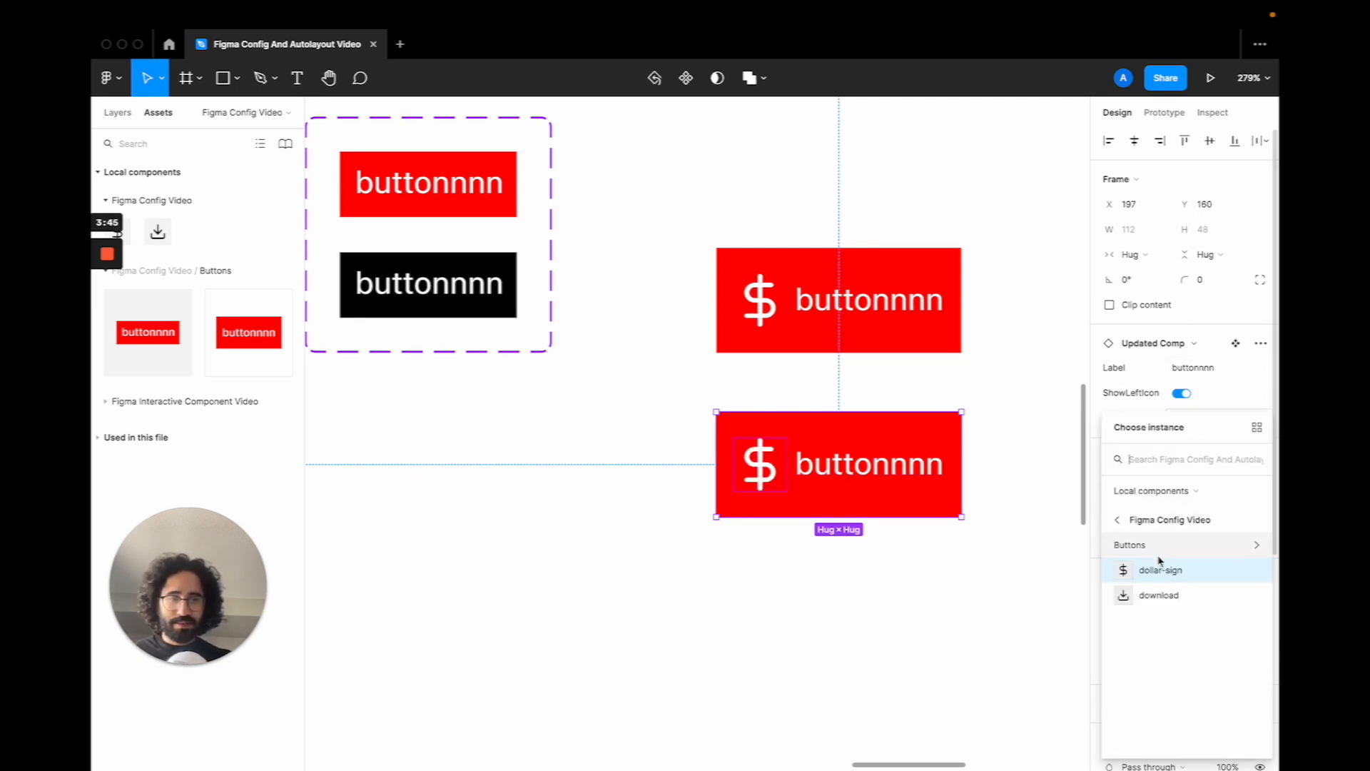
click(1150, 596)
double_click(760, 462)
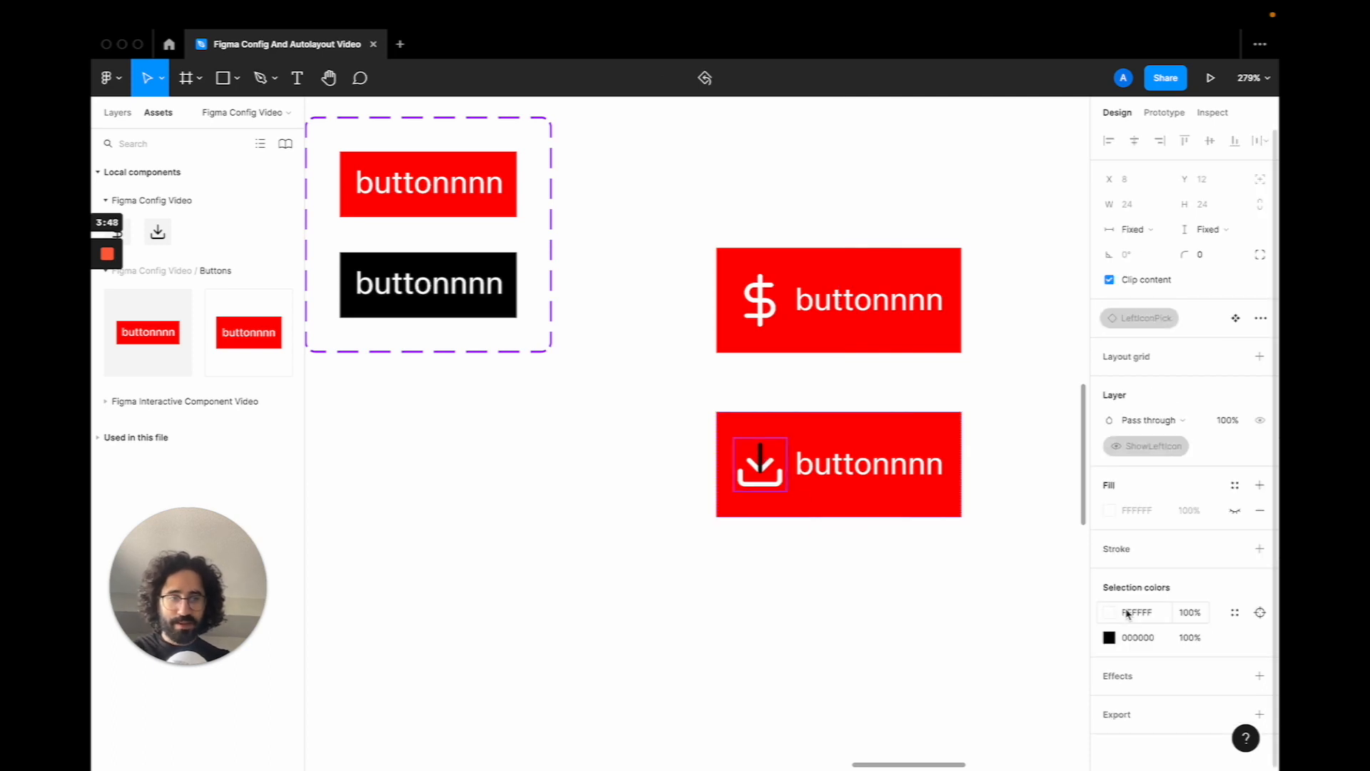
click(1136, 637)
text(fff)
key(Return)
click(844, 558)
Set the LeftIconPick property of the lower button instance back to dollar-sign
click(821, 476)
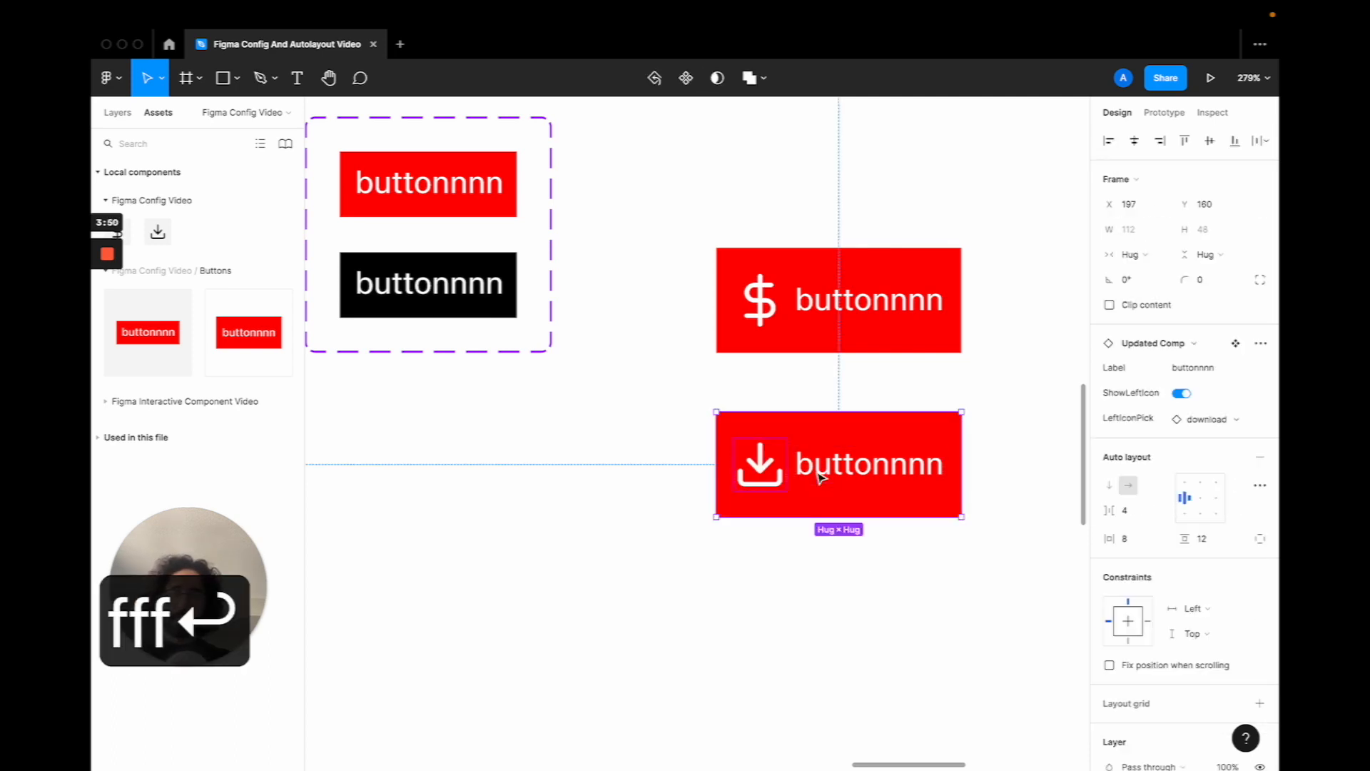
click(1205, 420)
click(1170, 570)
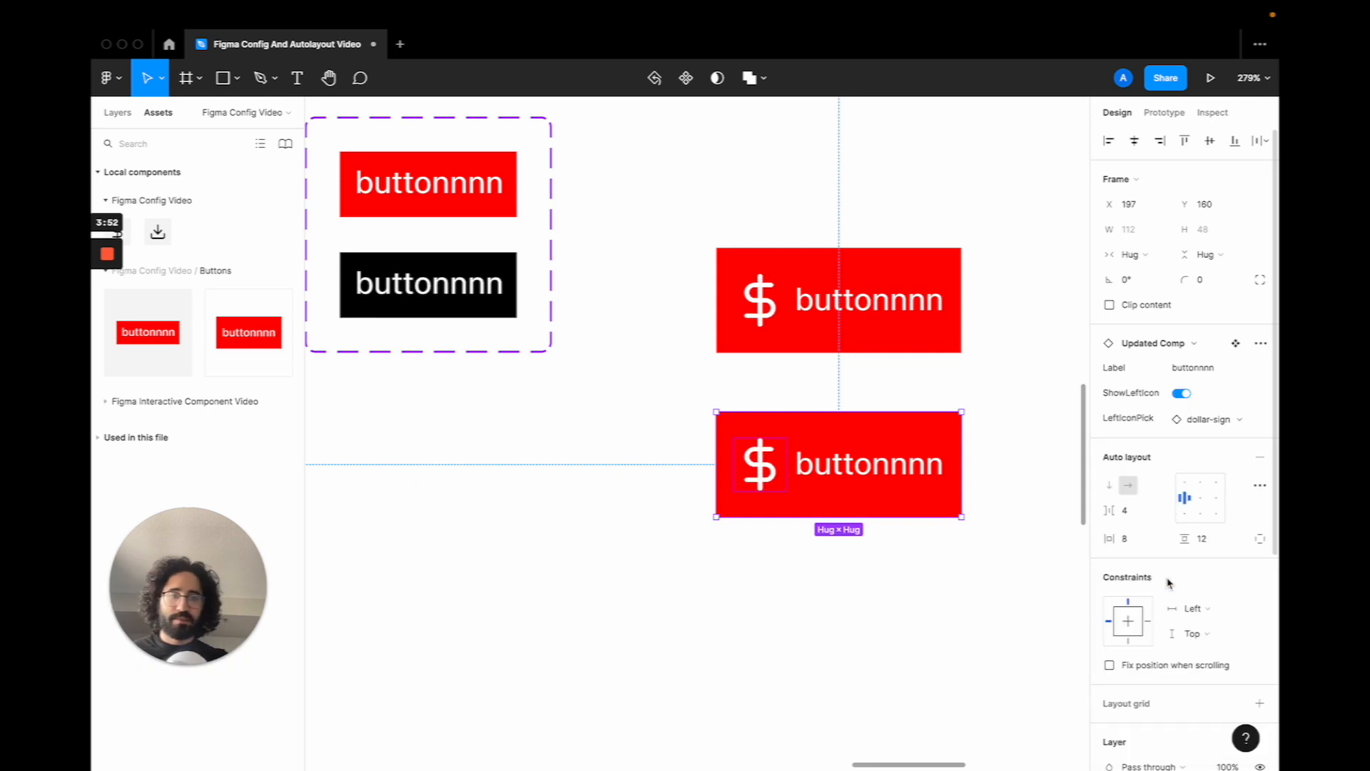
click(1199, 421)
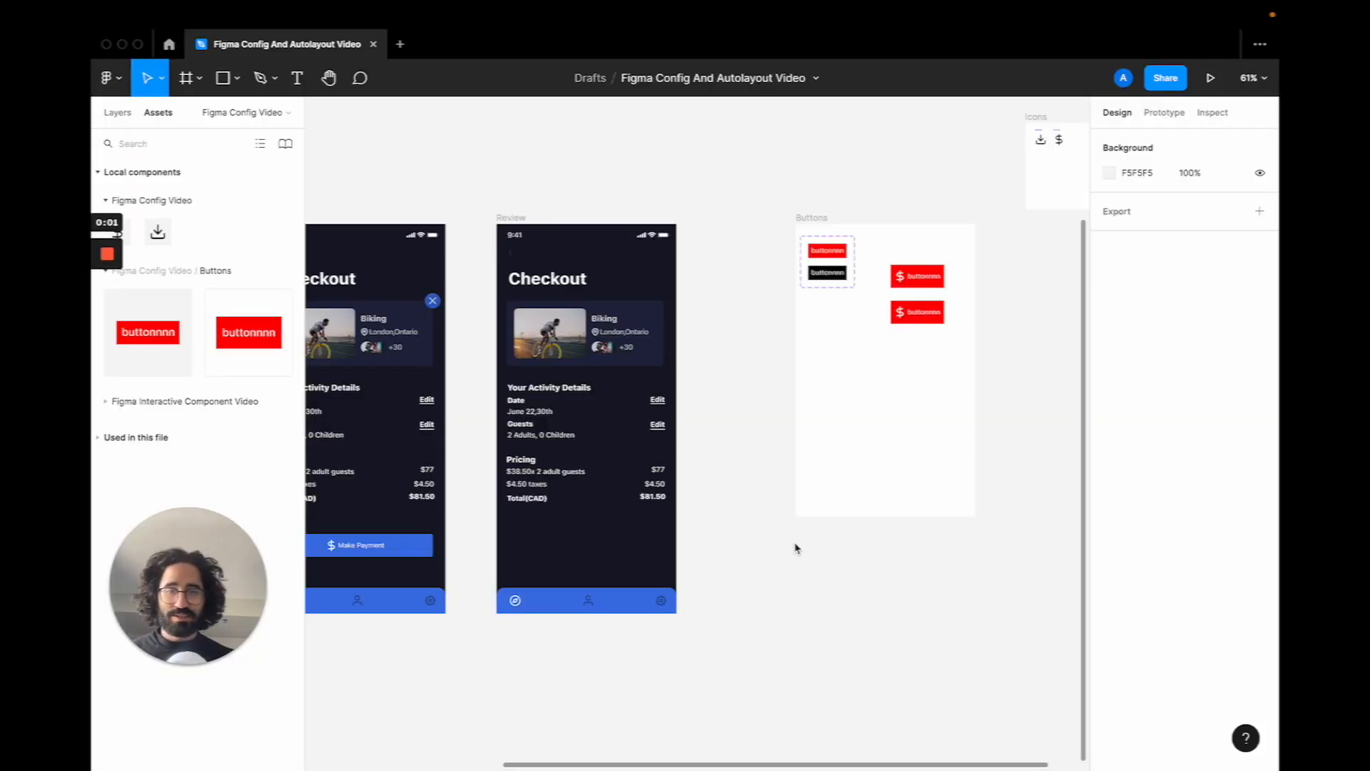
Draw an empty frame about 218 × 52 in the lower part of the Buttons frame, at about X 49, Y 406
scroll(797, 548, left, 5)
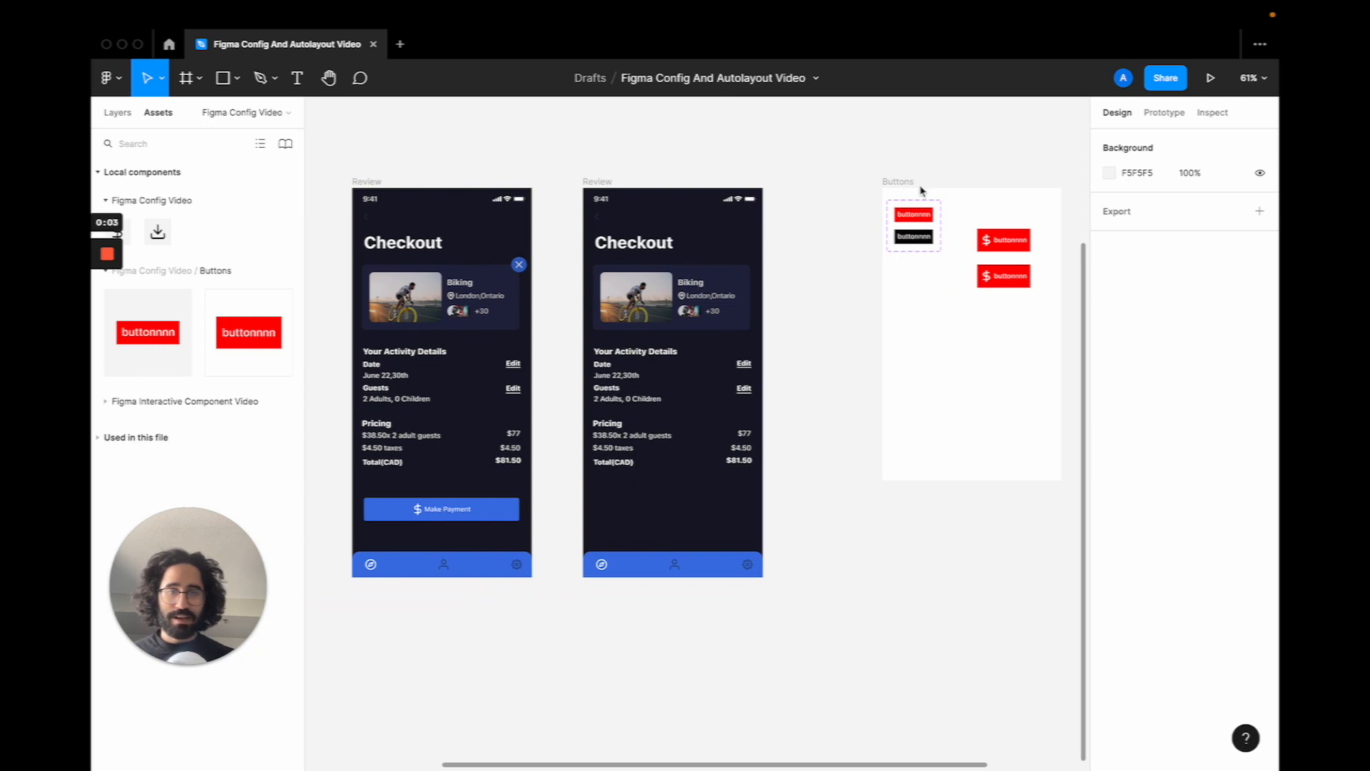
click(902, 184)
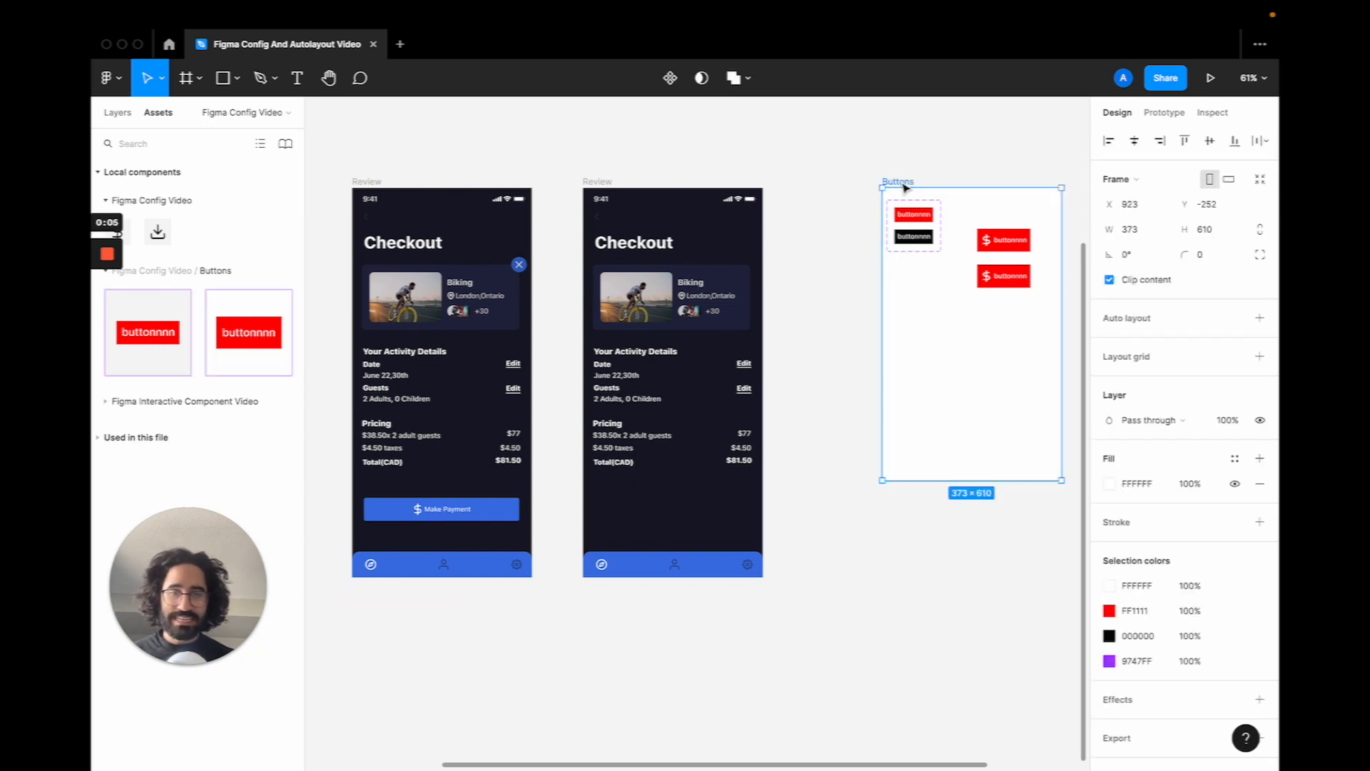
click(451, 511)
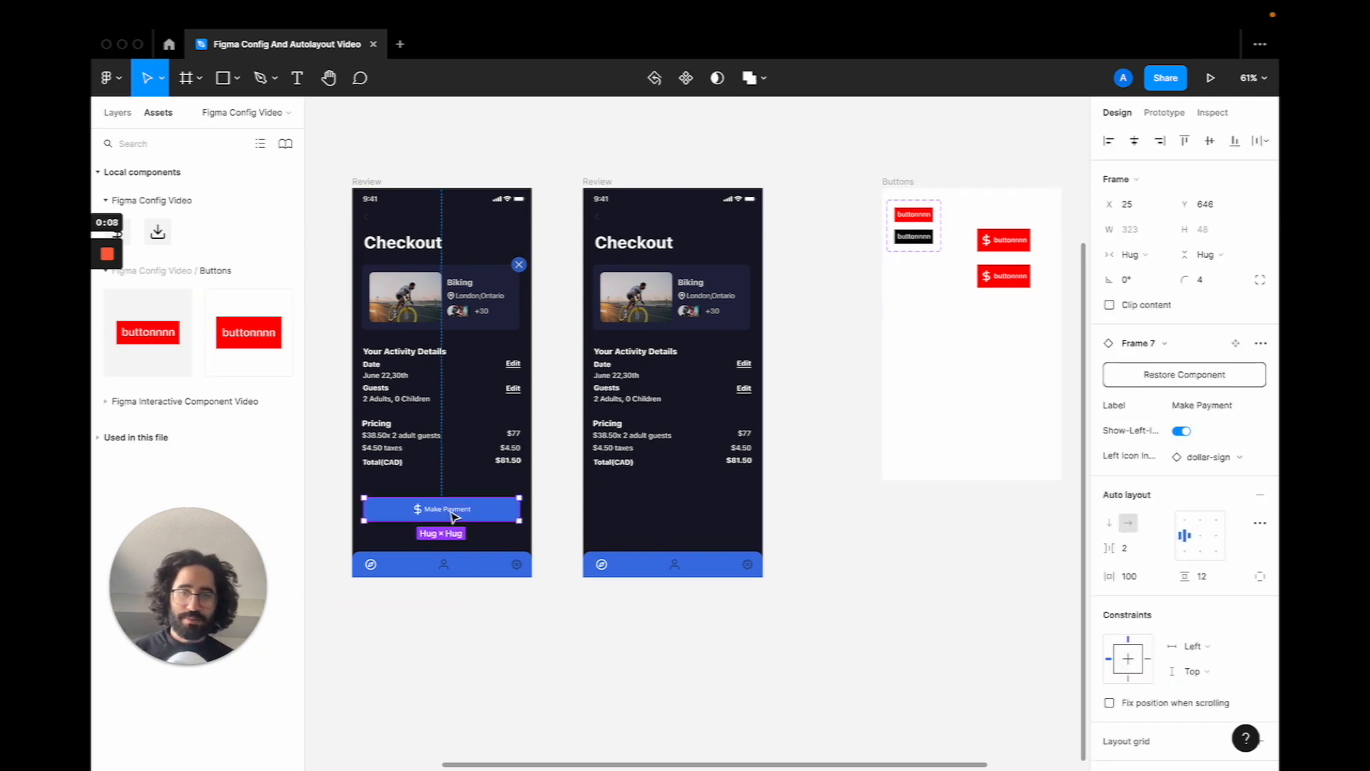
click(797, 378)
click(900, 182)
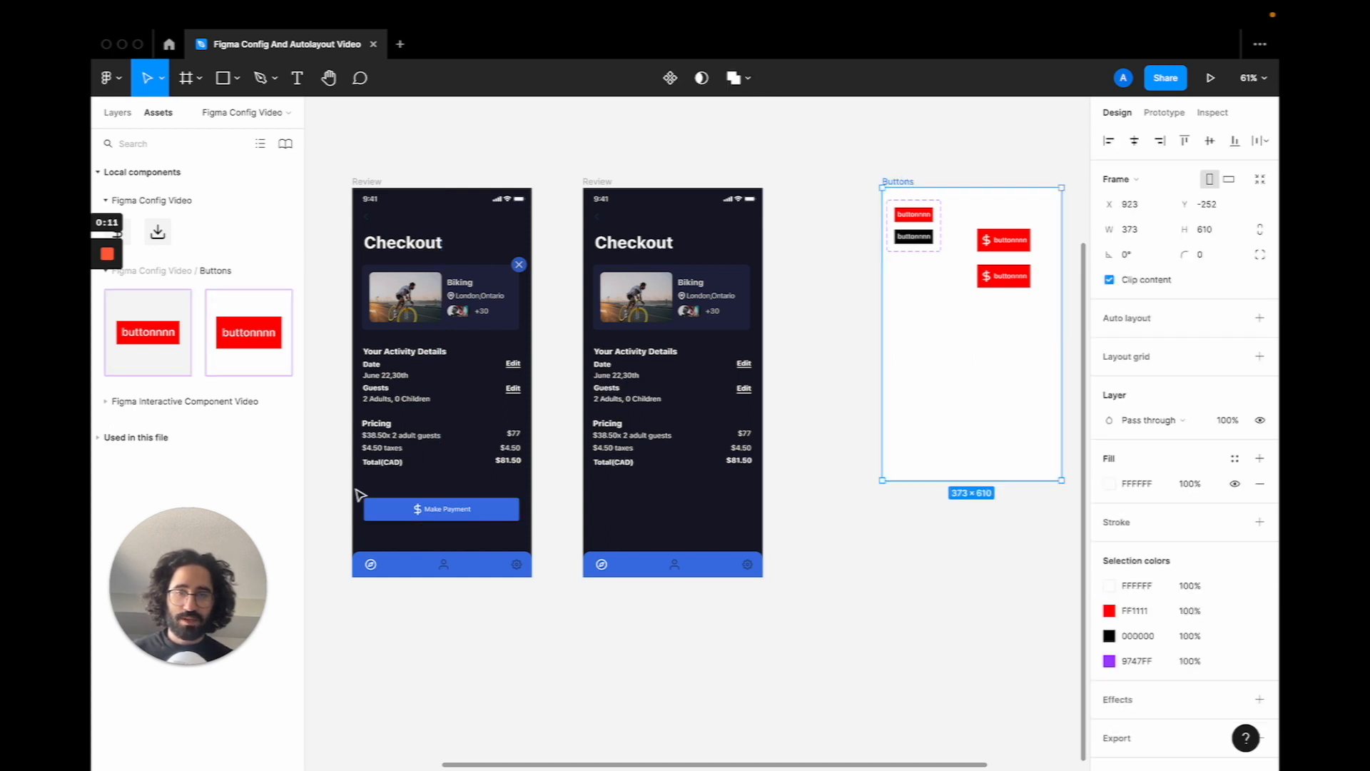
scroll(809, 306, right, 2)
scroll(810, 305, down, 1)
key(f)
drag(835, 351, 942, 378)
scroll(851, 347, up, 5)
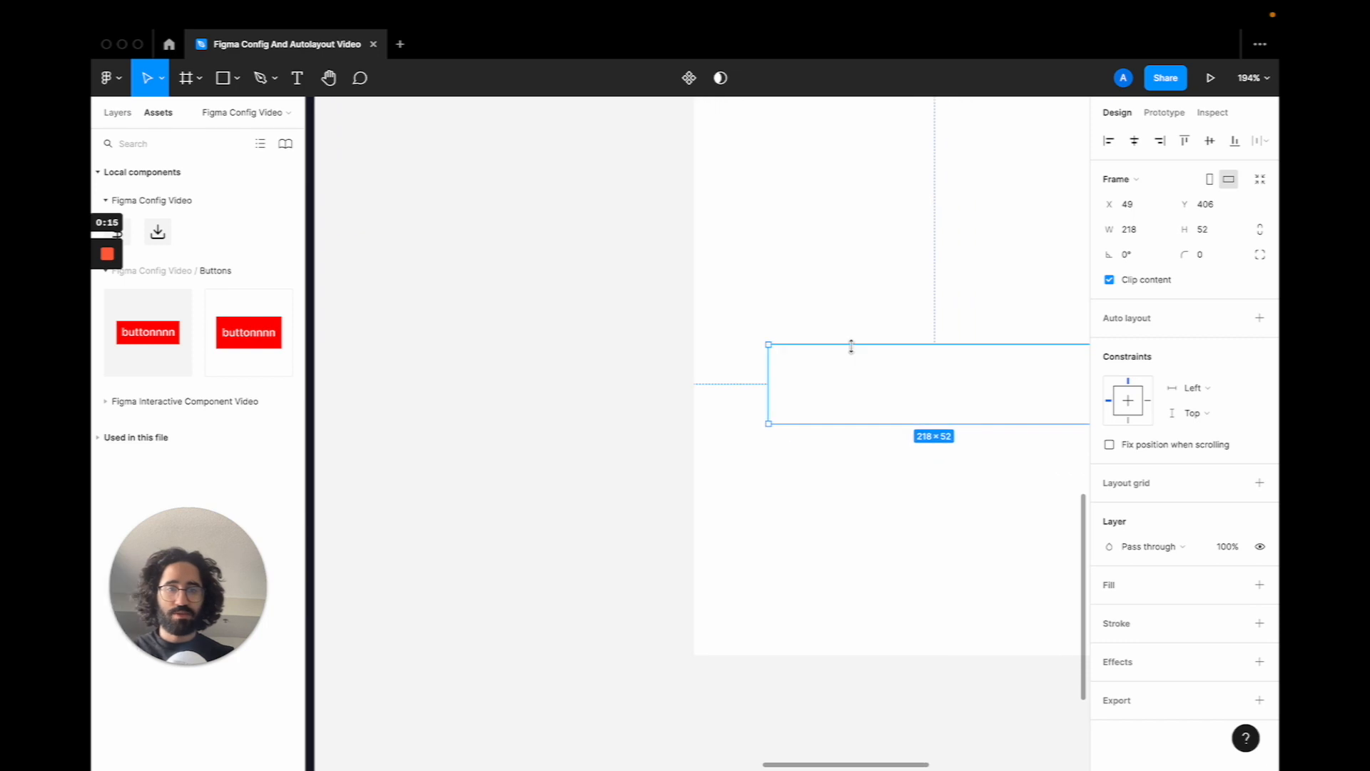
Give the new frame a fill and match it to the Checkout screen's blue navigation bar, 4B73DC
click(1260, 584)
scroll(843, 494, left, 1)
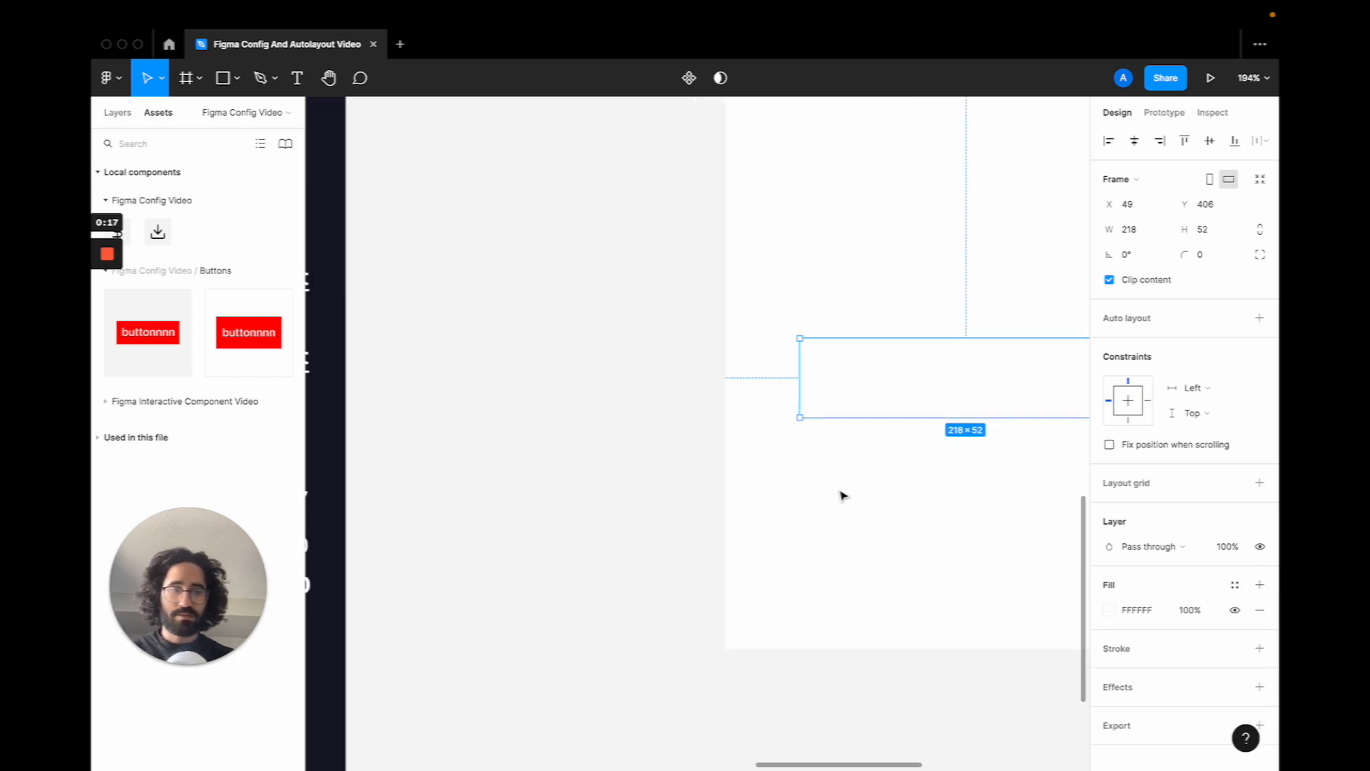
scroll(843, 494, down, 4)
key(ctrl+c)
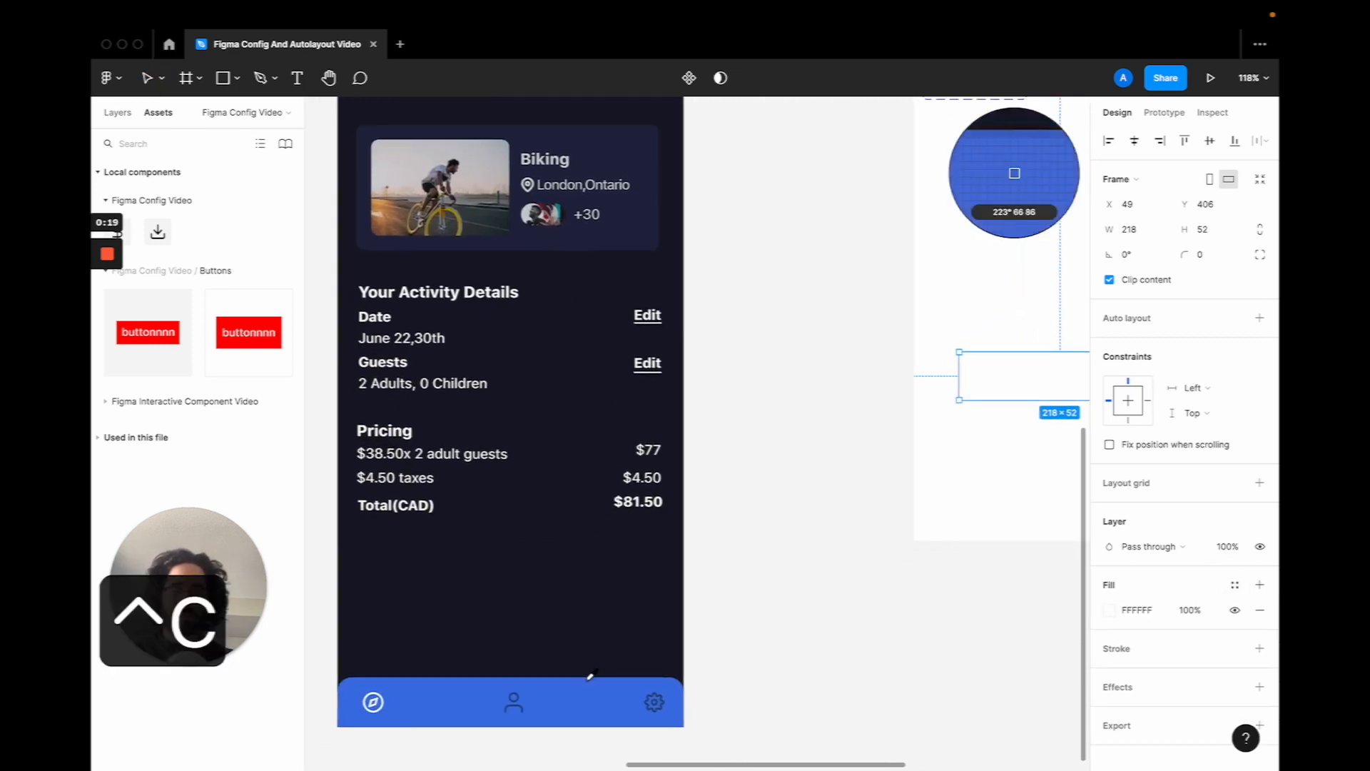
click(588, 677)
scroll(794, 545, right, 5)
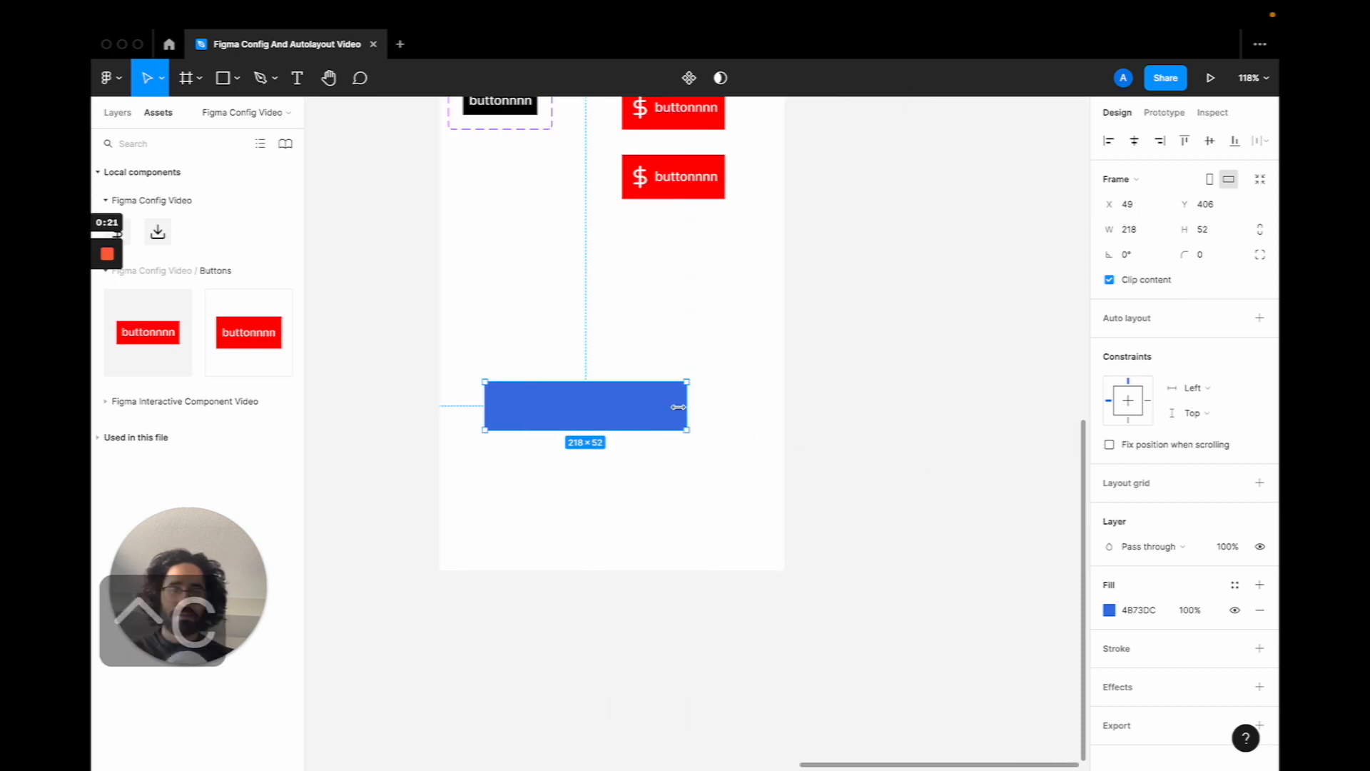
Add the text "Pay" inside the blue frame and set its resizing to auto width
key(t)
drag(544, 404, 622, 412)
text(Pay)
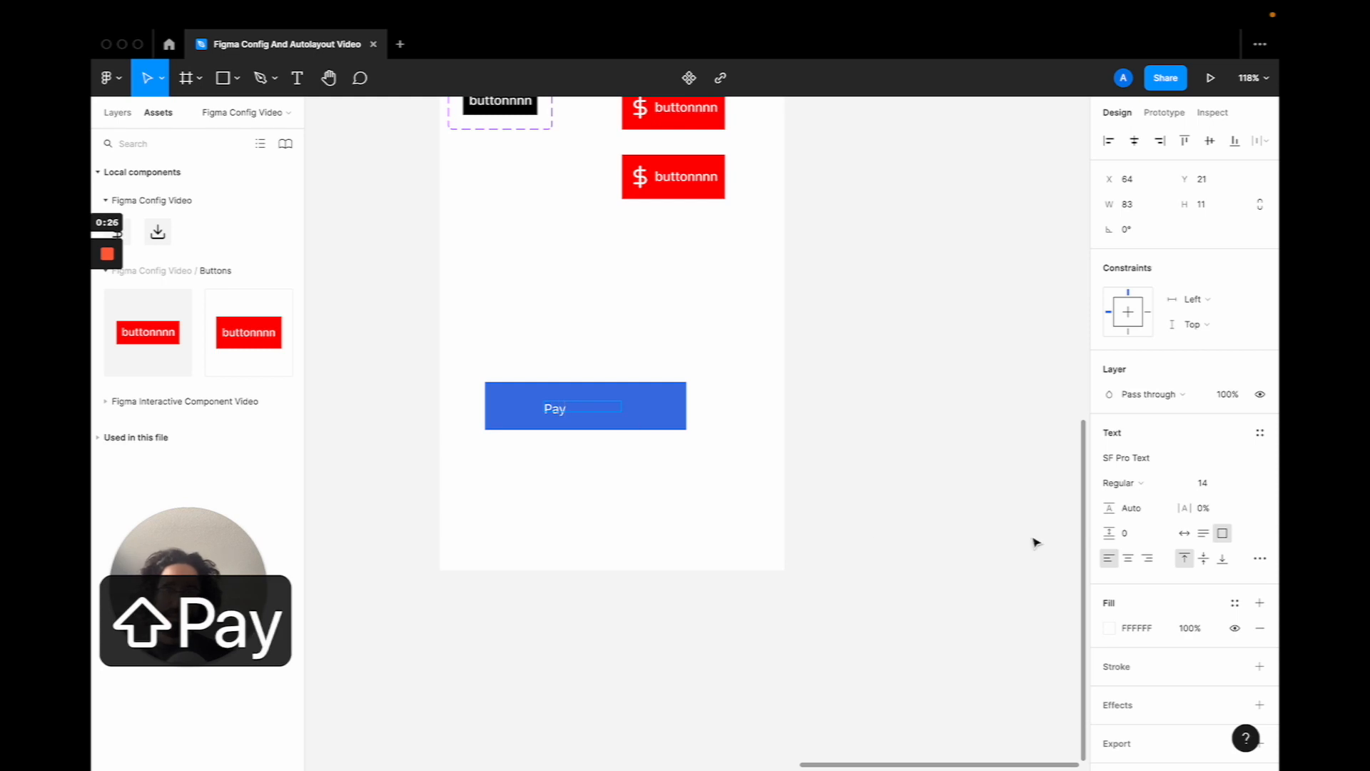
click(1184, 533)
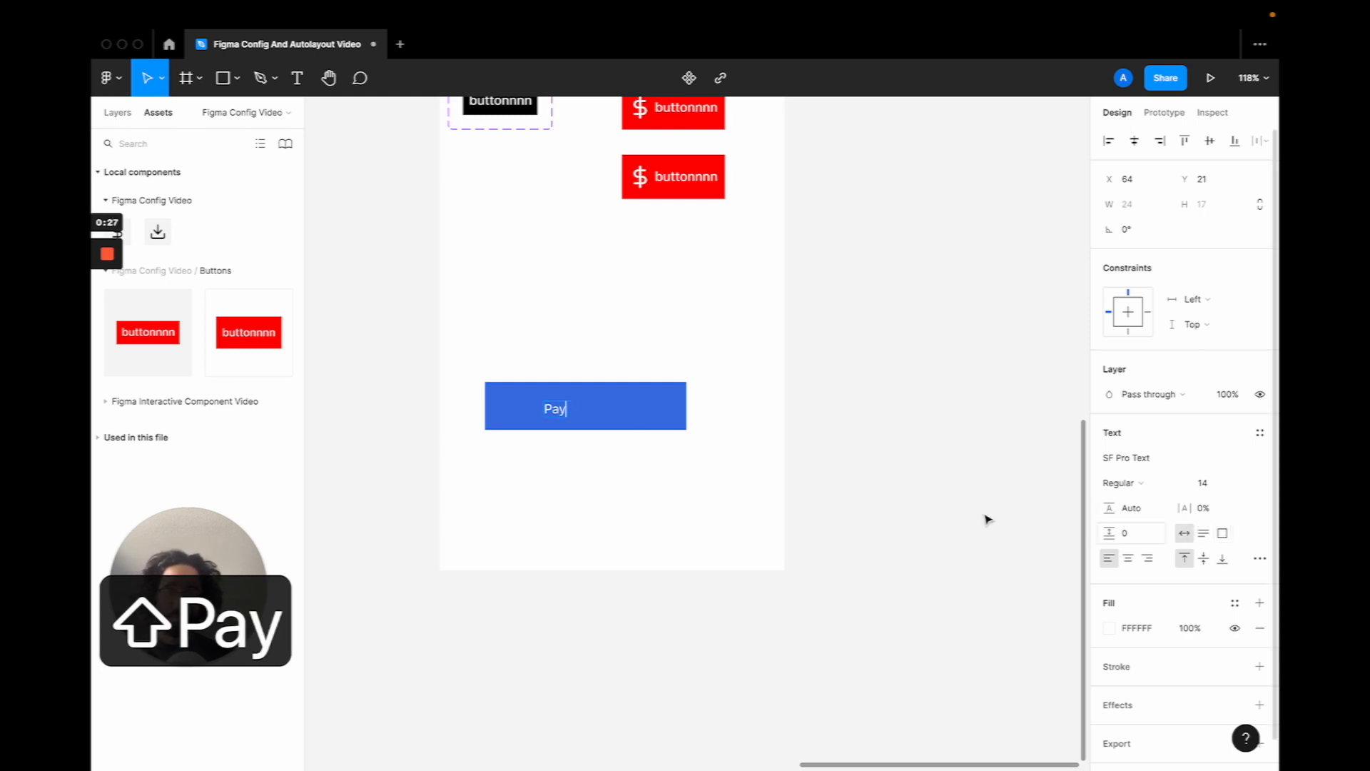
Make the Pay text bold and center it within the blue frame
key(Escape)
key(super+b)
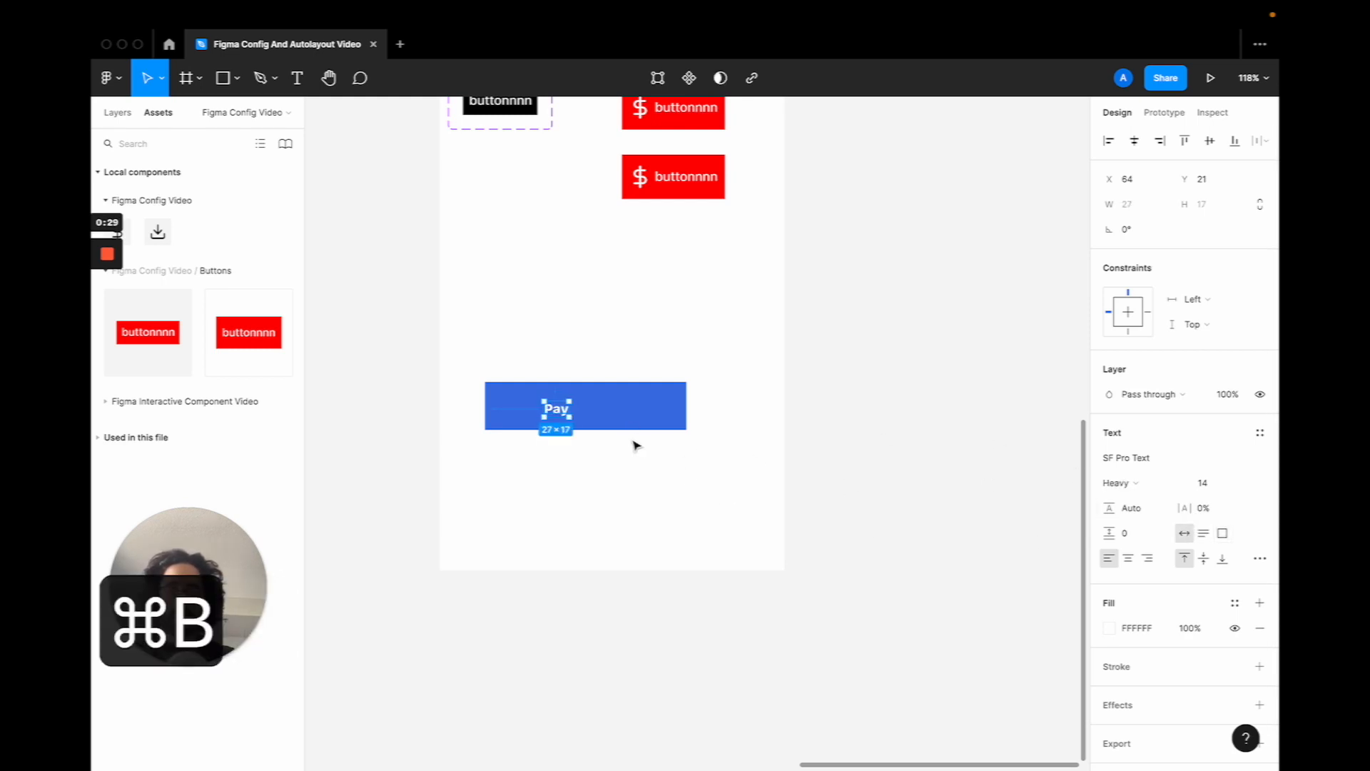
drag(575, 414, 603, 409)
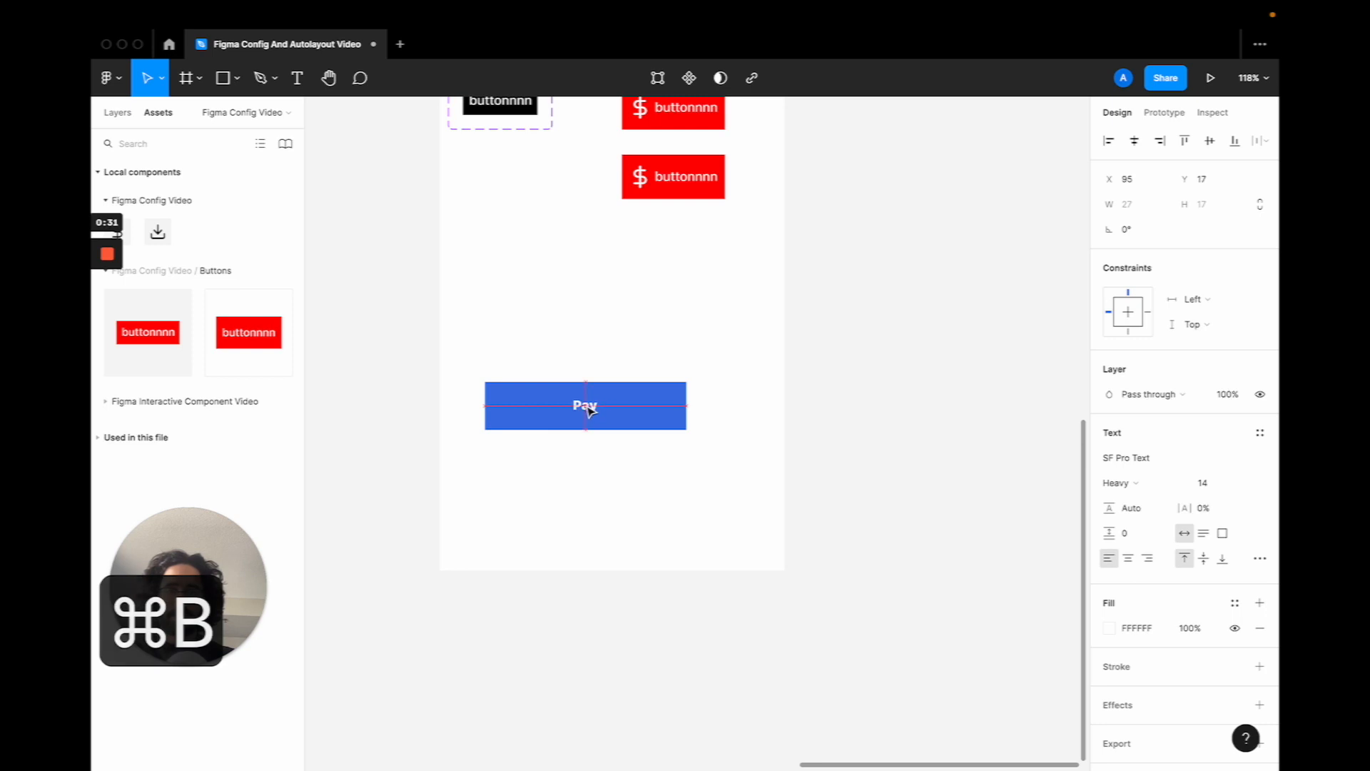
Add auto layout to the blue Pay frame and set its horizontal padding to 100
click(636, 400)
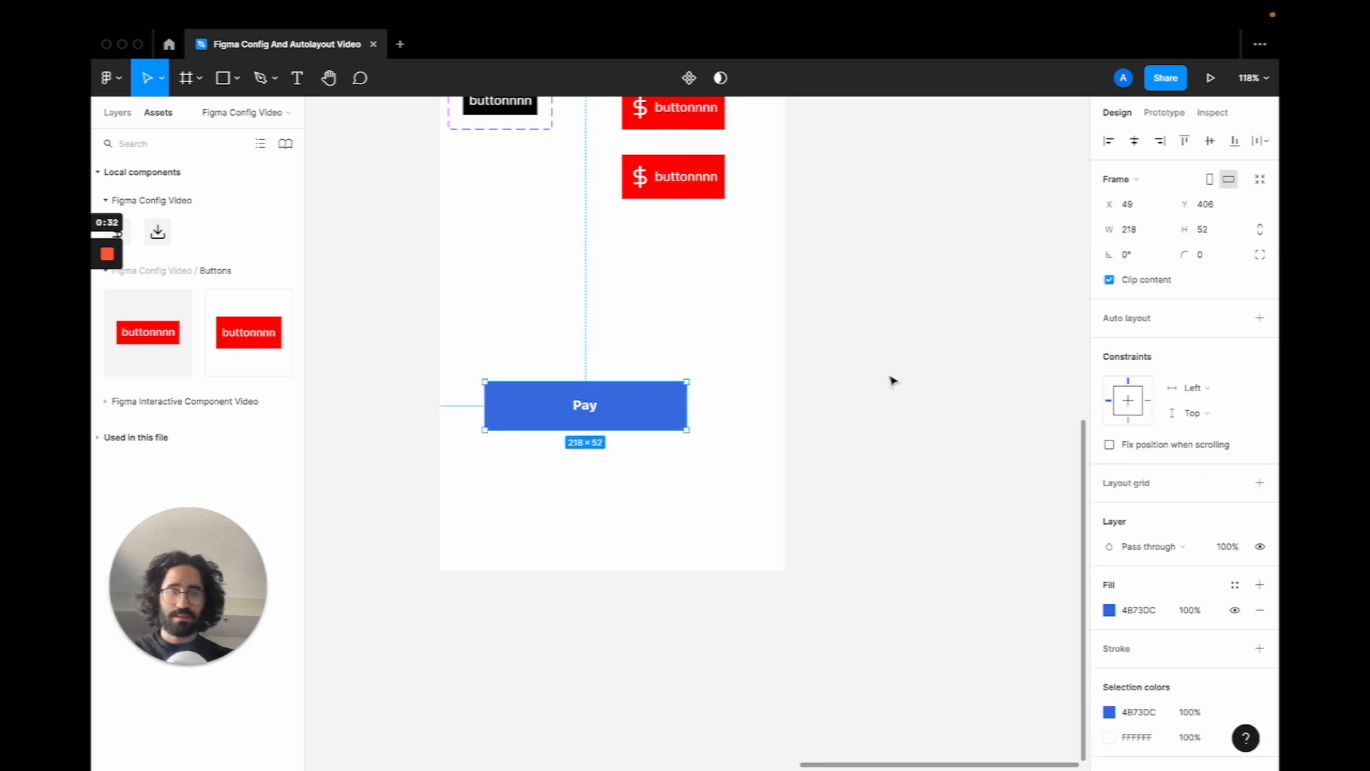
click(1259, 318)
click(1138, 431)
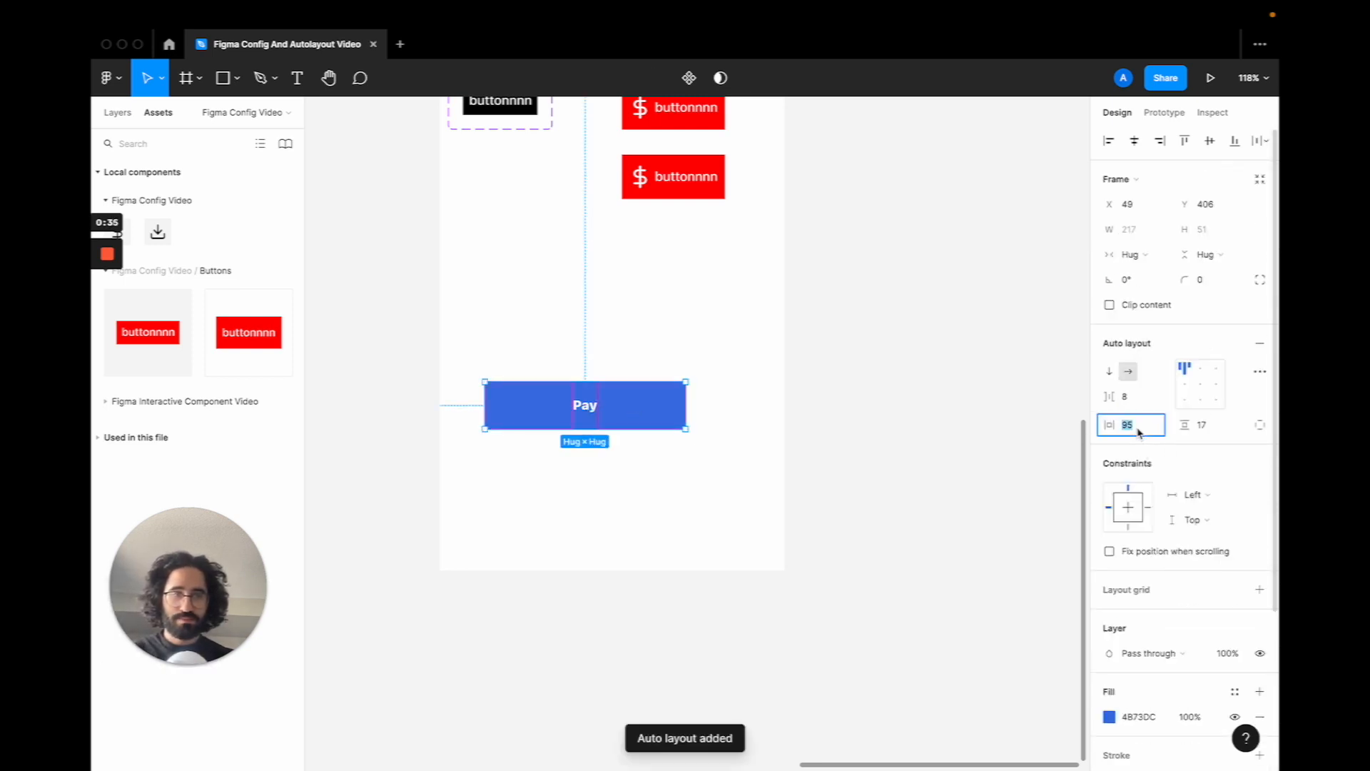
text(100)
key(Return)
Set the vertical padding of the Pay button to 14
click(1207, 425)
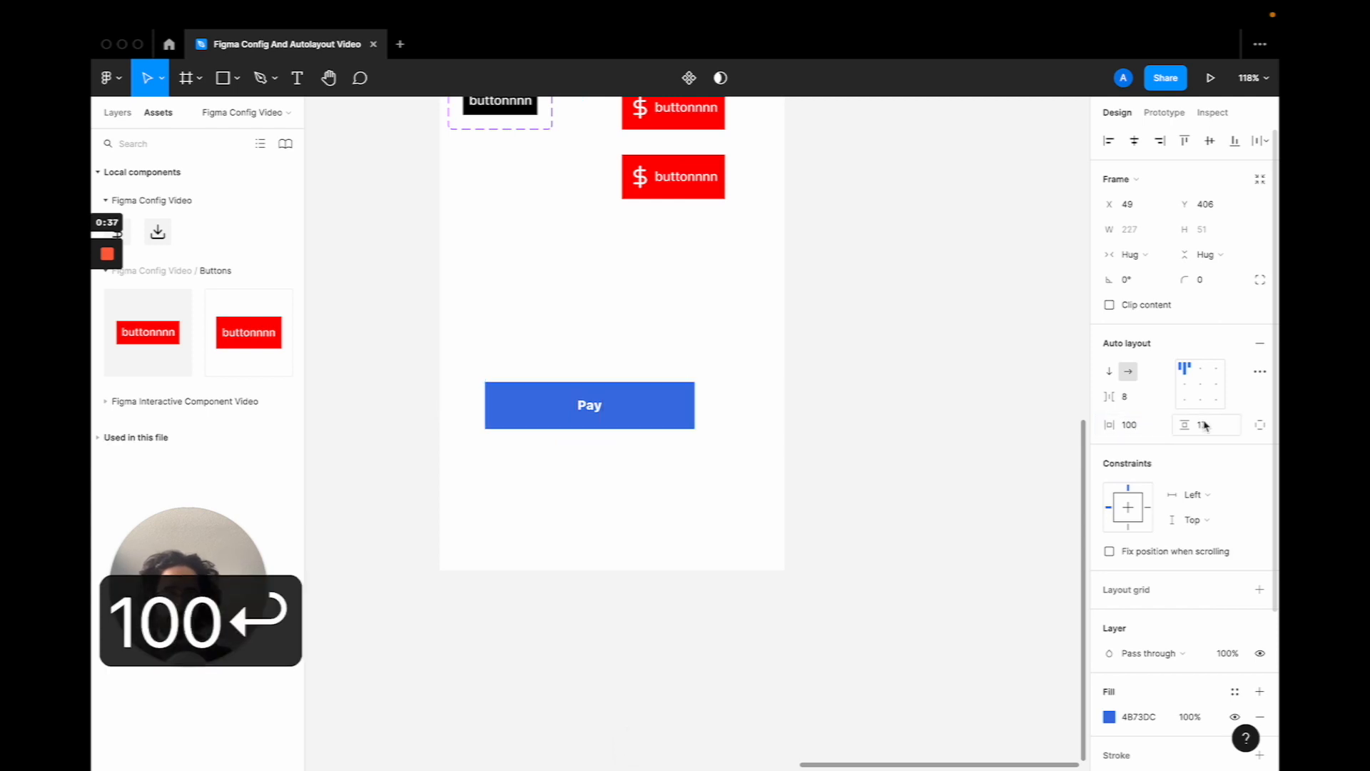
text(12)
key(Return)
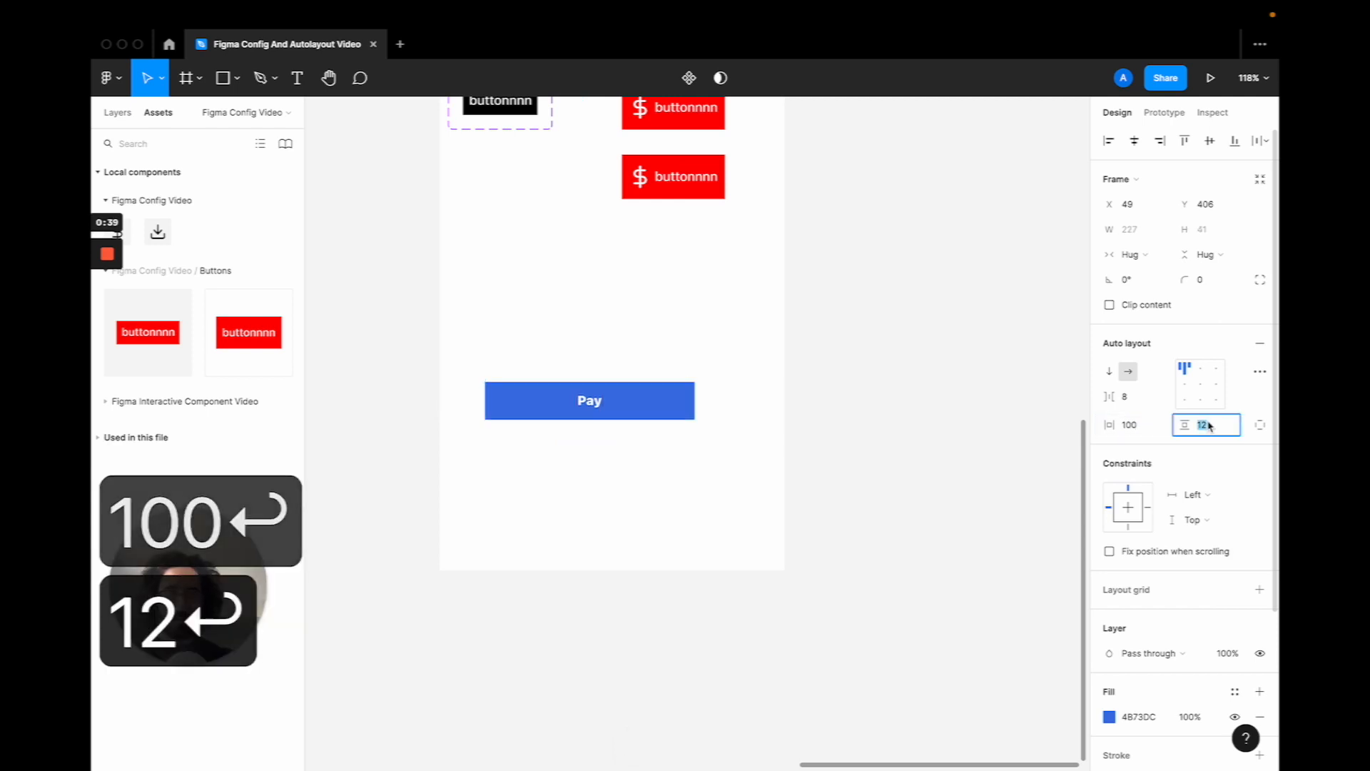
key(Up)
key(Up)
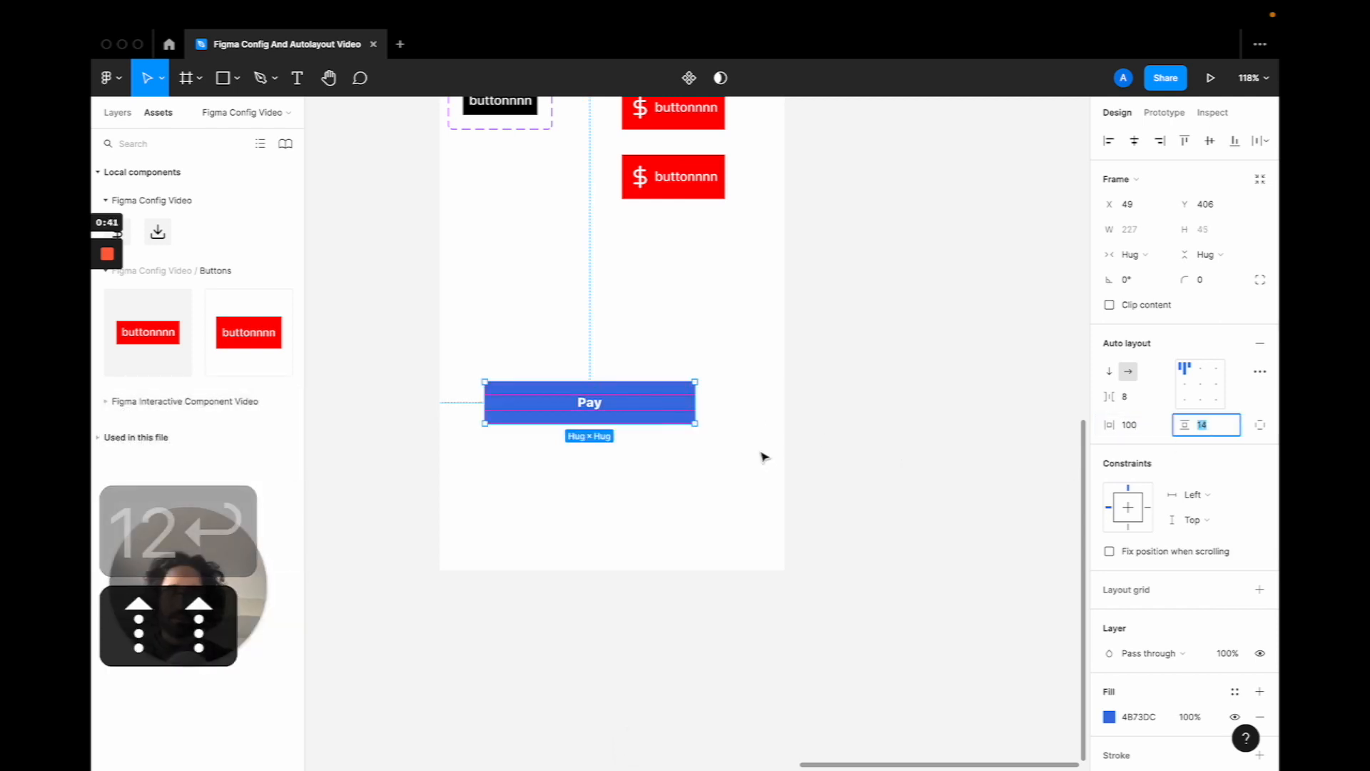
click(674, 453)
key(ctrl+z)
Insert the download icon component before the Pay text and recolor its black part to FFFFFF
drag(157, 225, 548, 407)
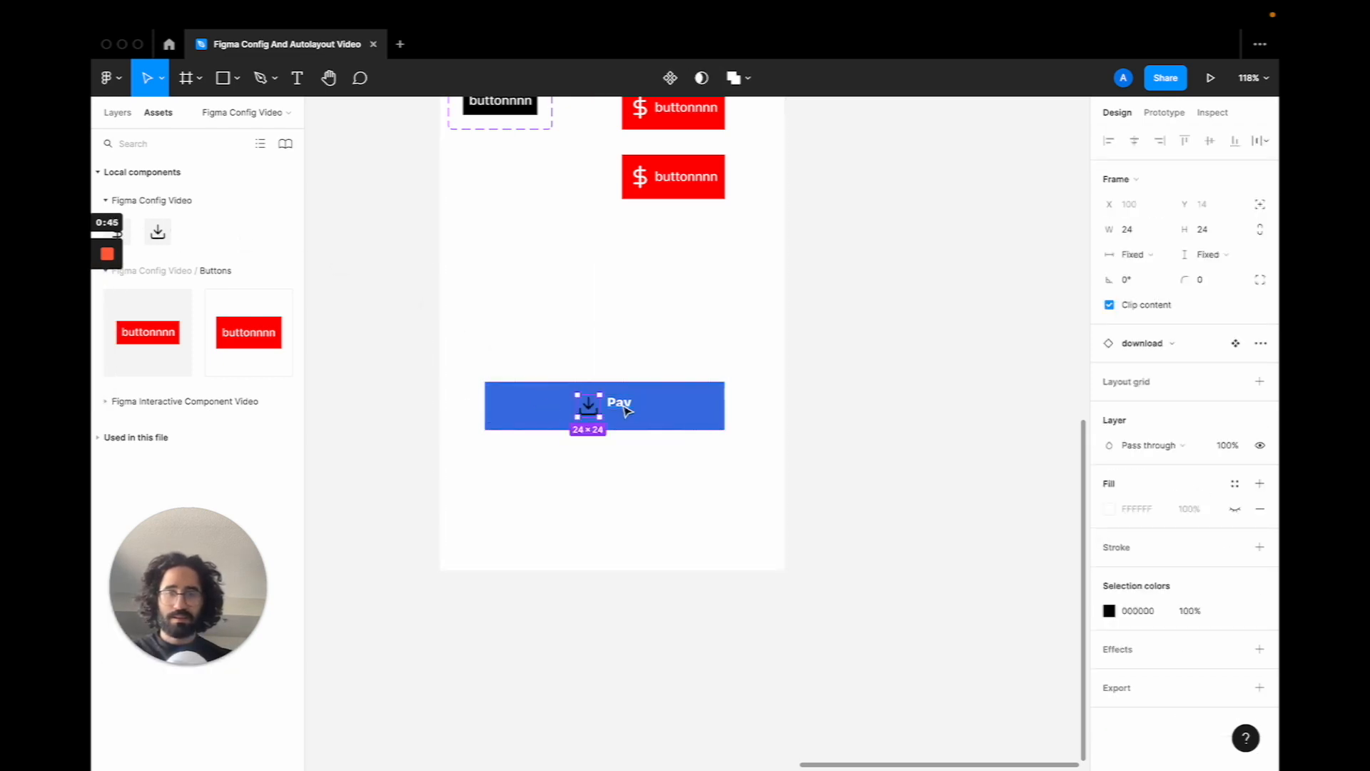
click(1137, 610)
text(fff)
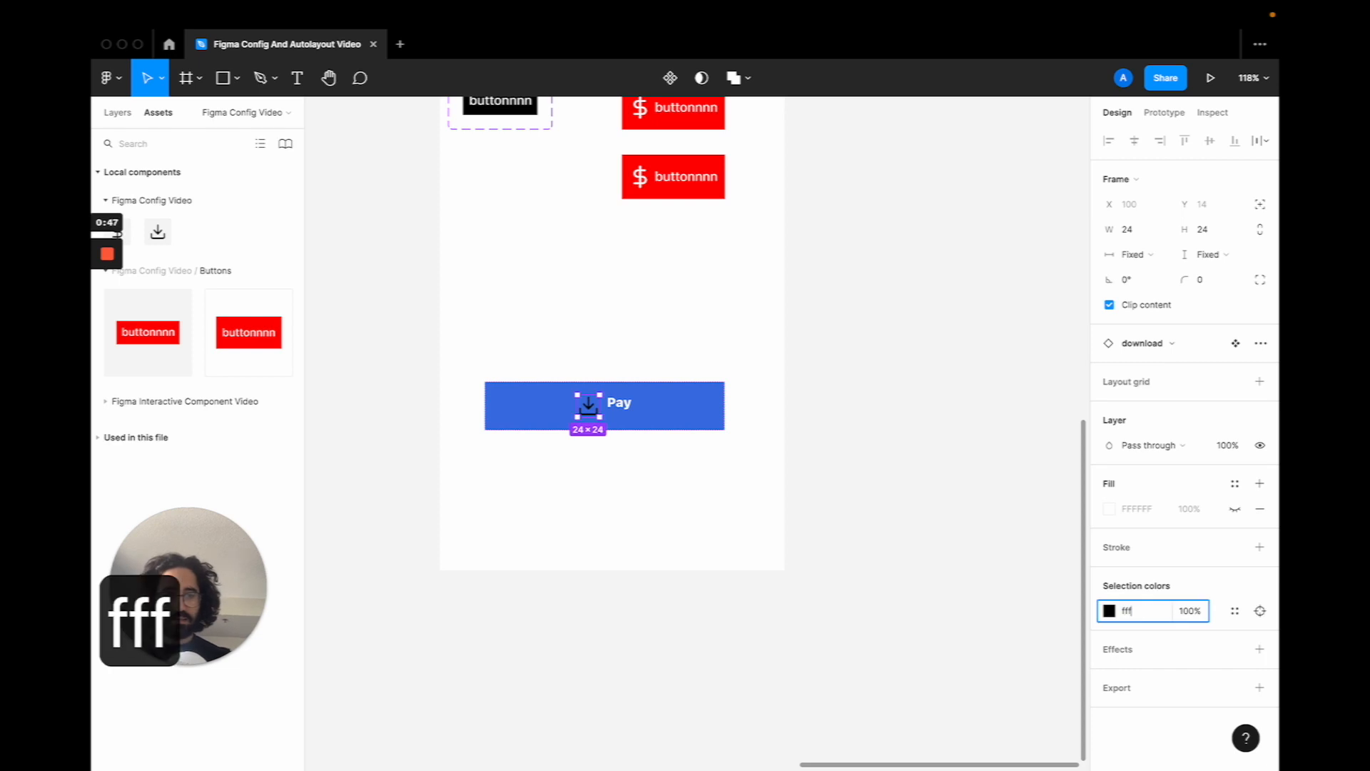
key(Return)
click(721, 484)
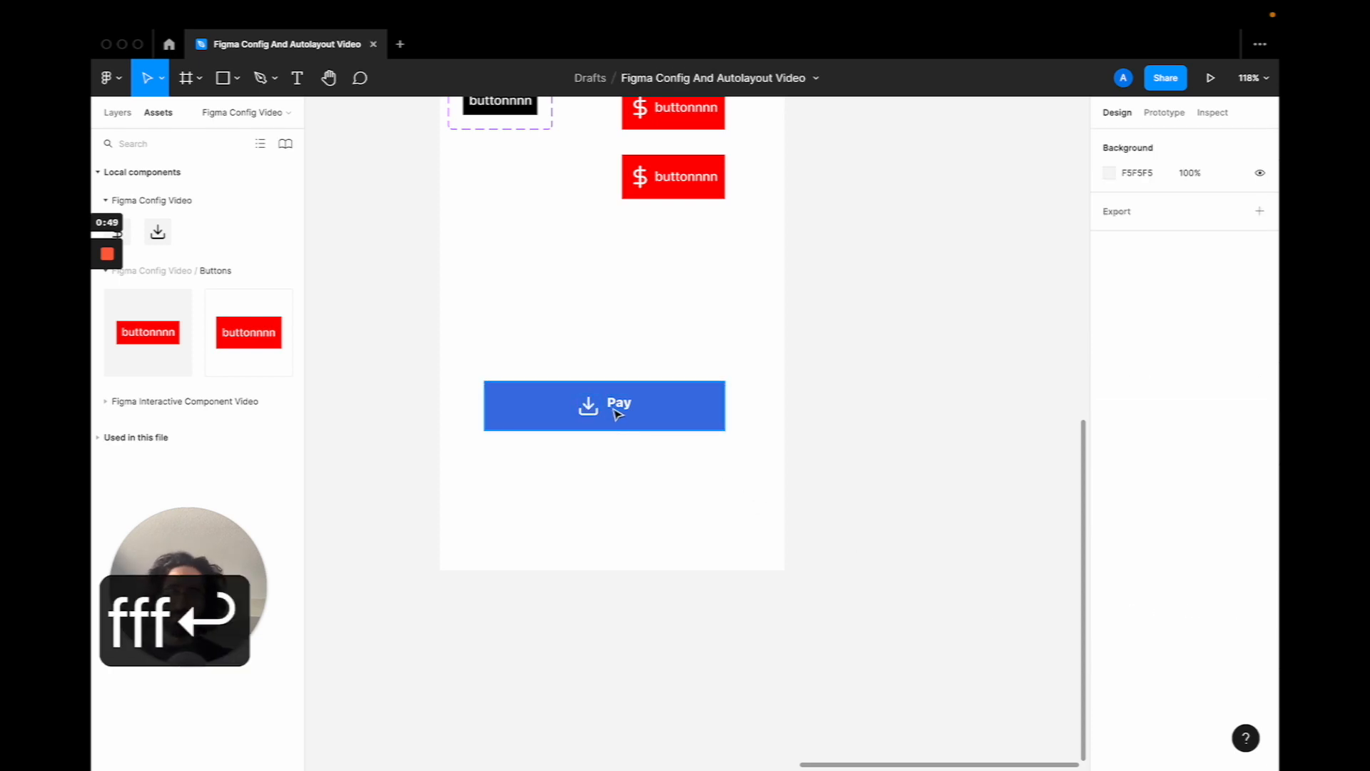
Align the Pay button's icon and text to the left and vertically centered in its auto layout
click(615, 407)
click(615, 409)
click(871, 391)
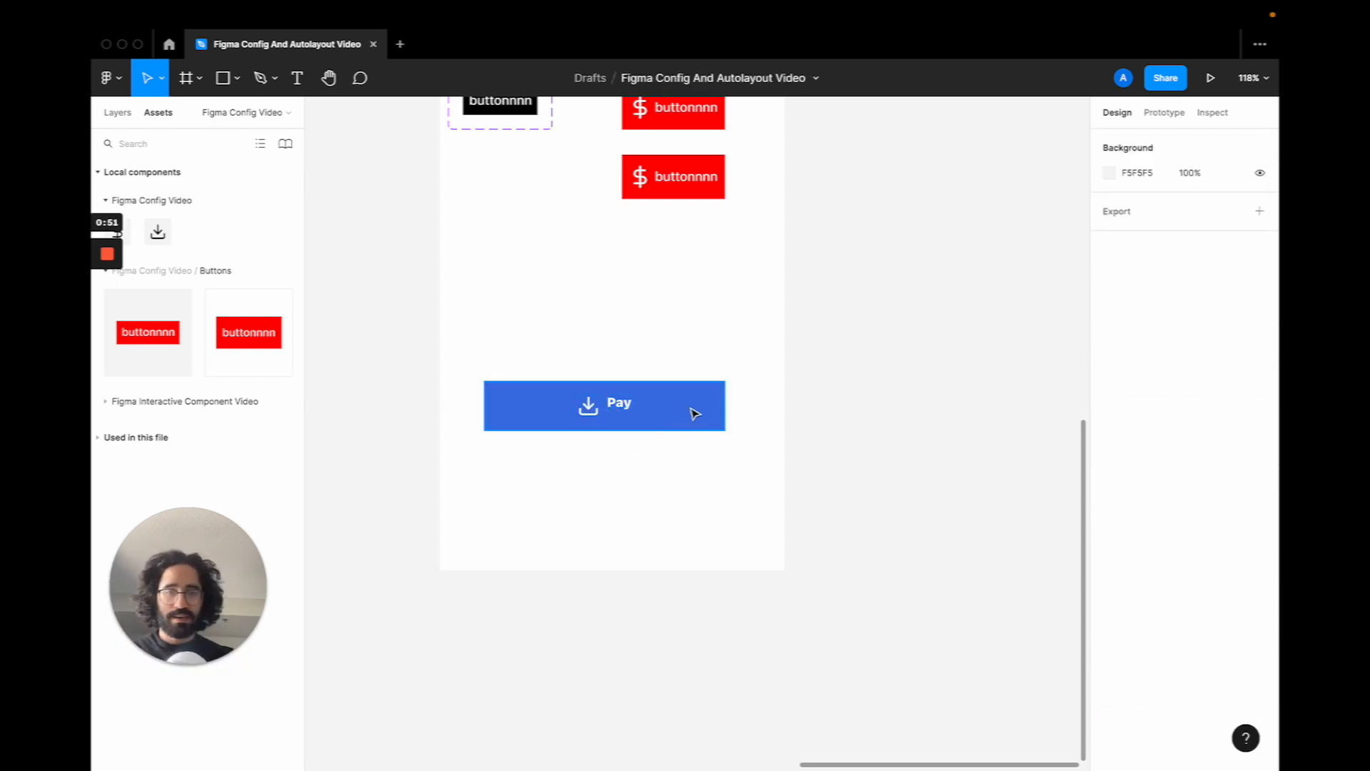
click(694, 407)
click(1186, 386)
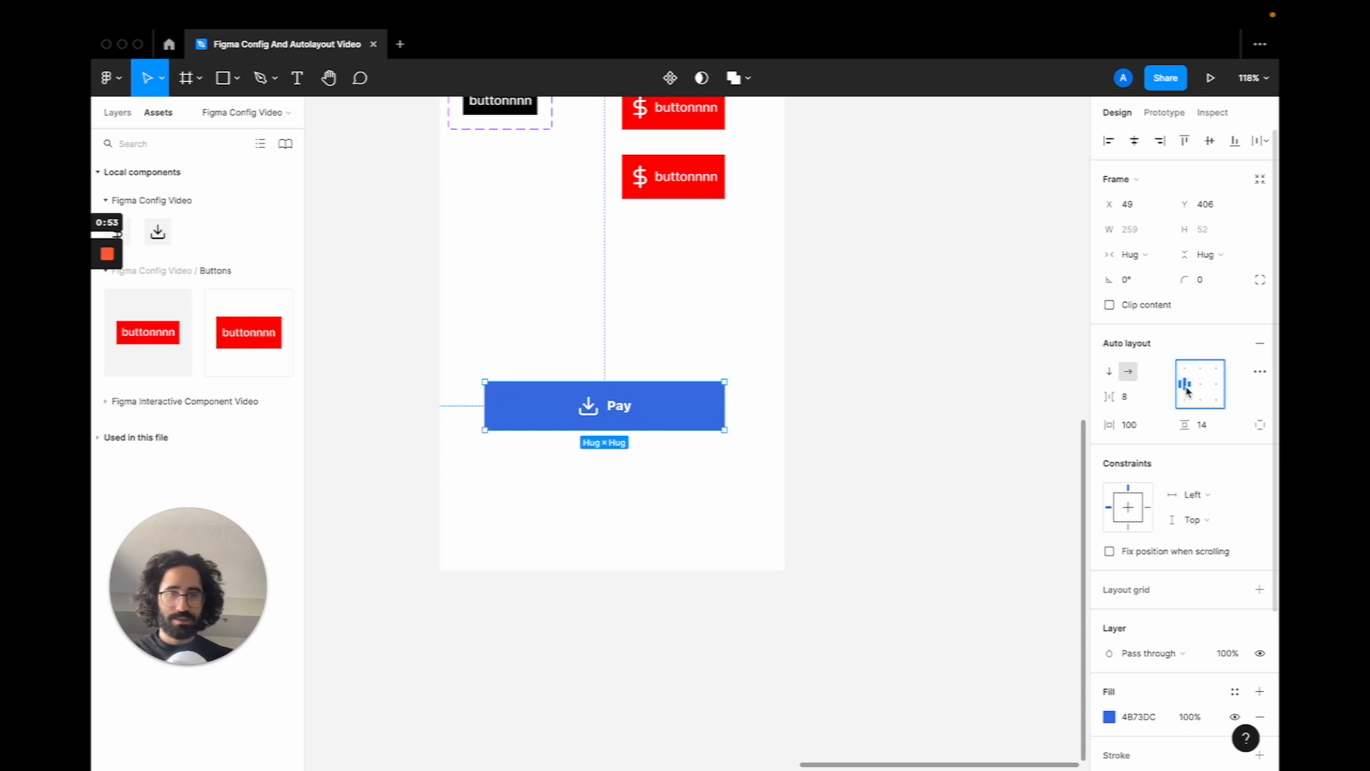
Try the Pay text at font size 16 and return it to 14
click(629, 412)
click(1208, 406)
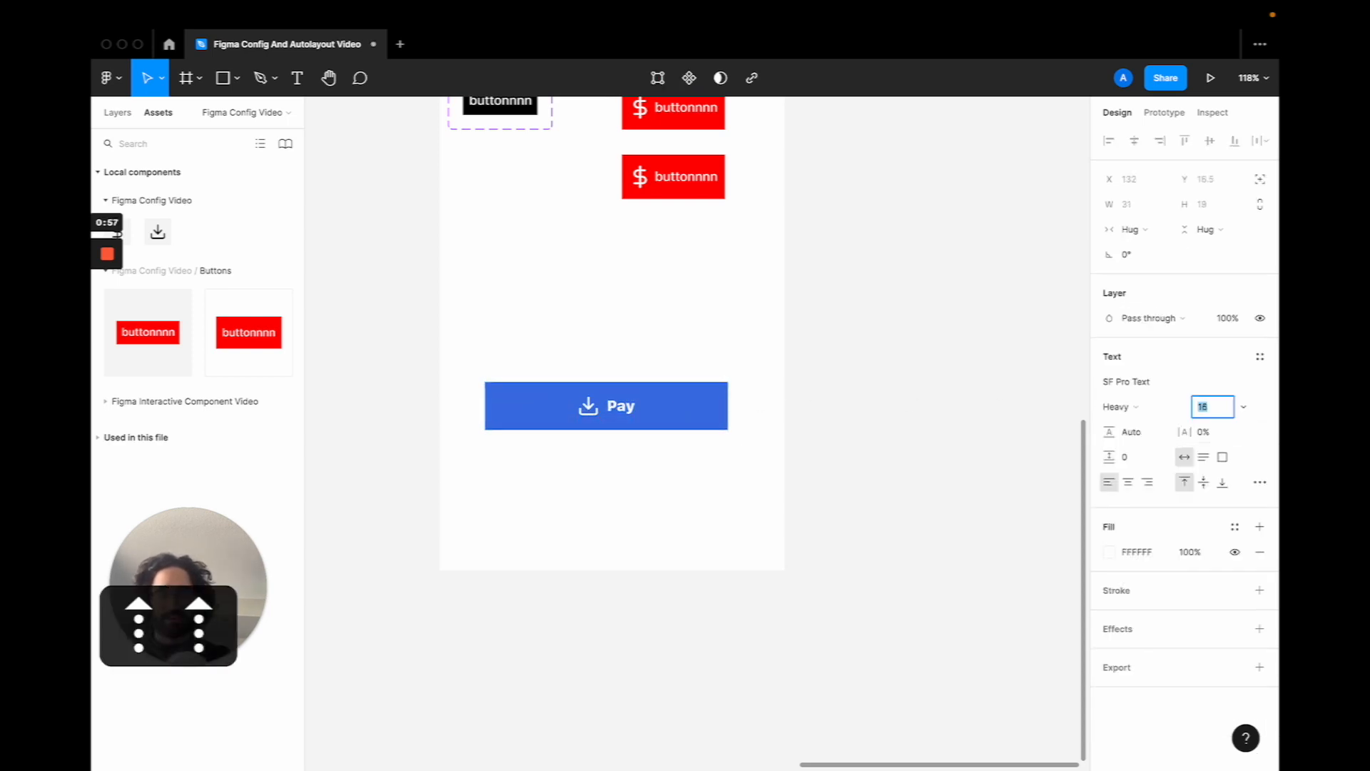
key(Down)
key(Down)
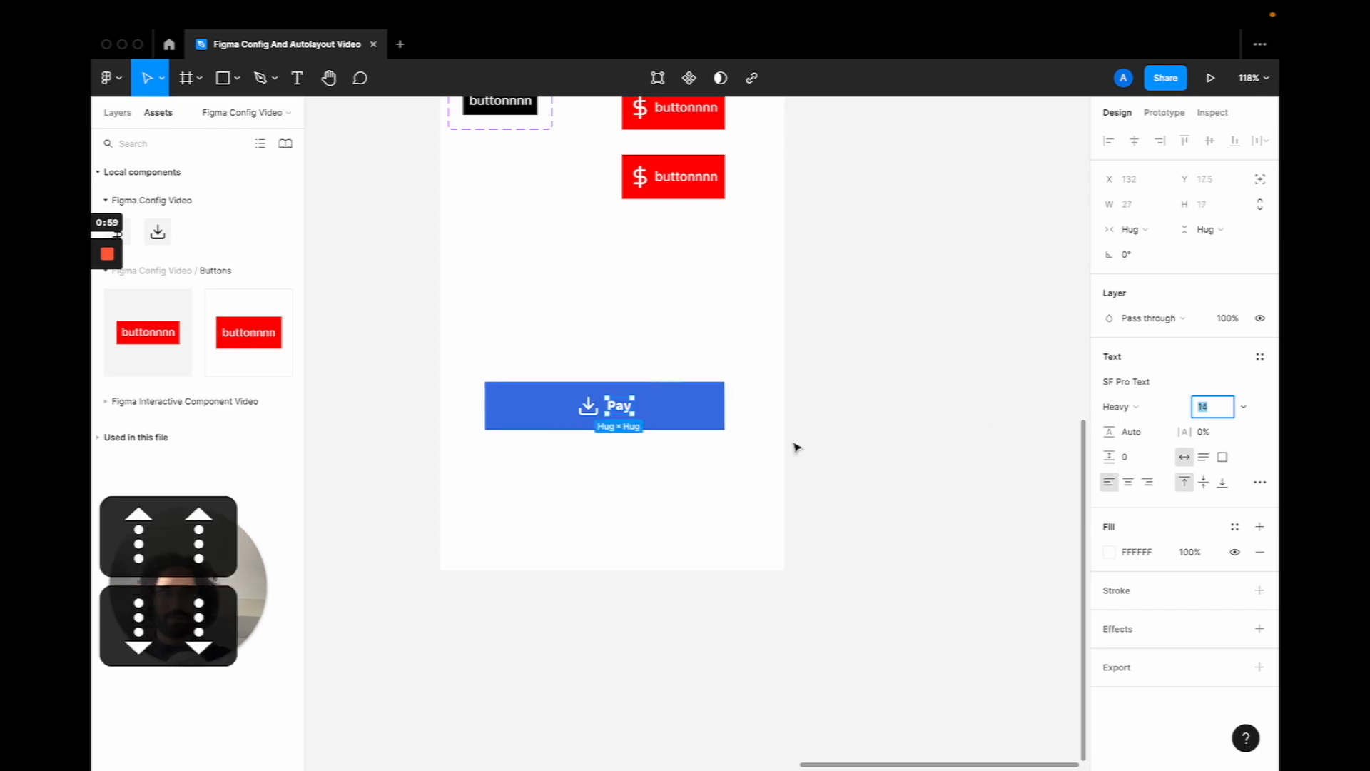
click(587, 441)
Set the spacing between the icon and text in the Pay button to 4
click(544, 400)
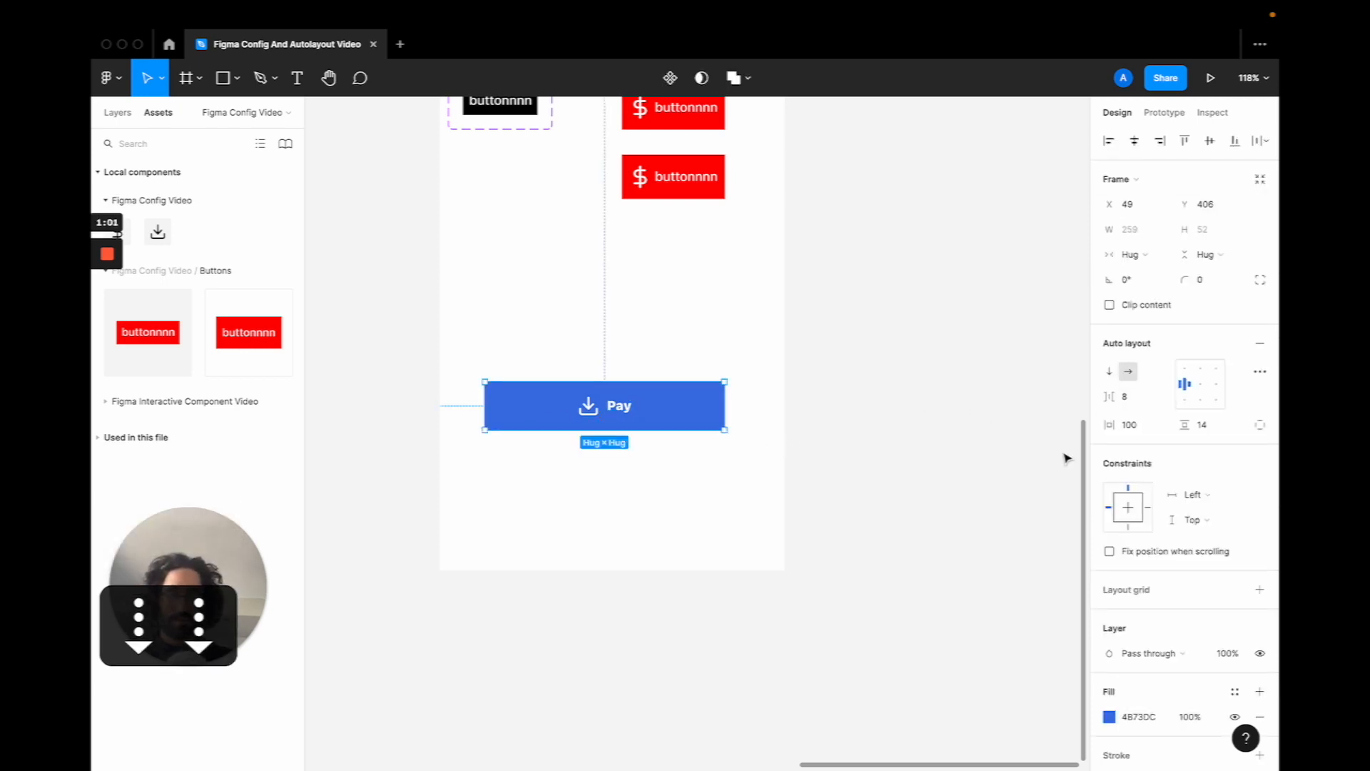
click(1134, 396)
text(4)
key(Return)
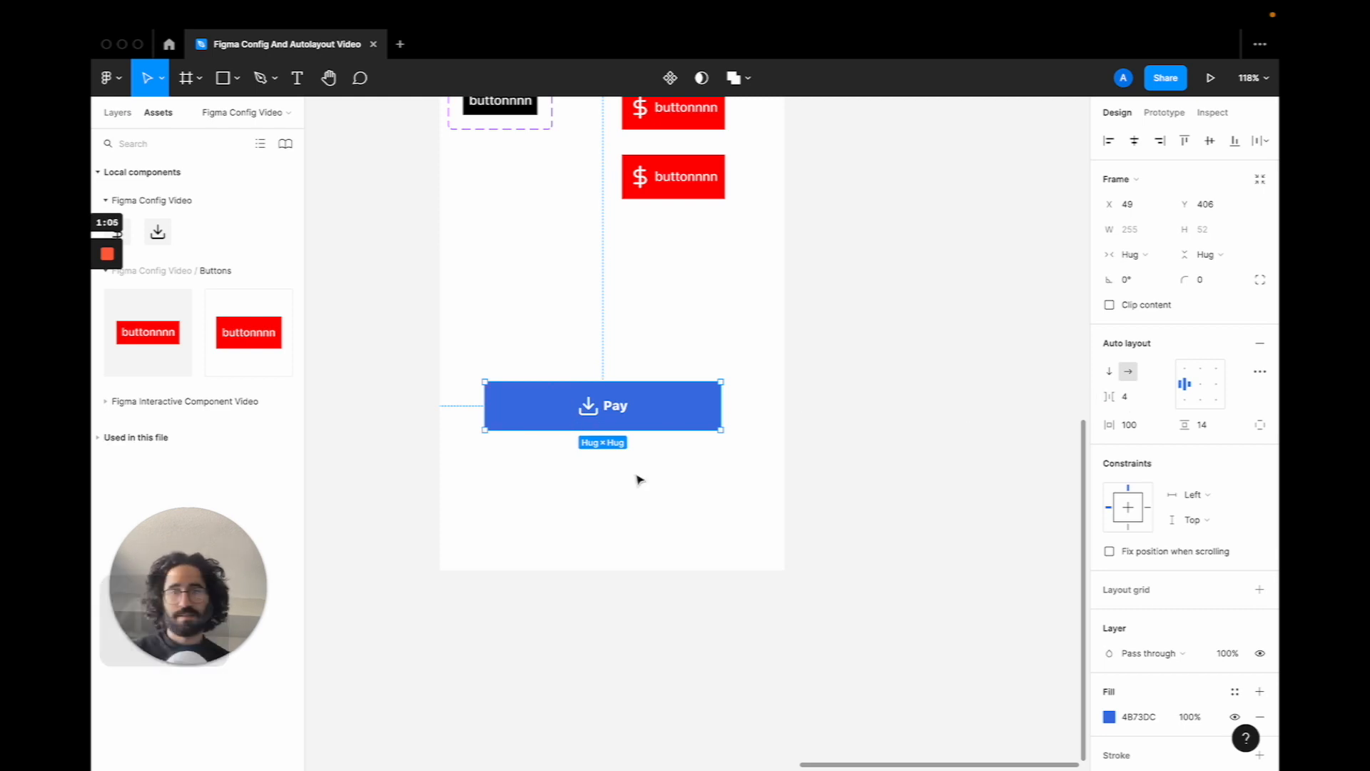
Replace the blue button's label text with "Make Payment"
scroll(641, 481, down, 6)
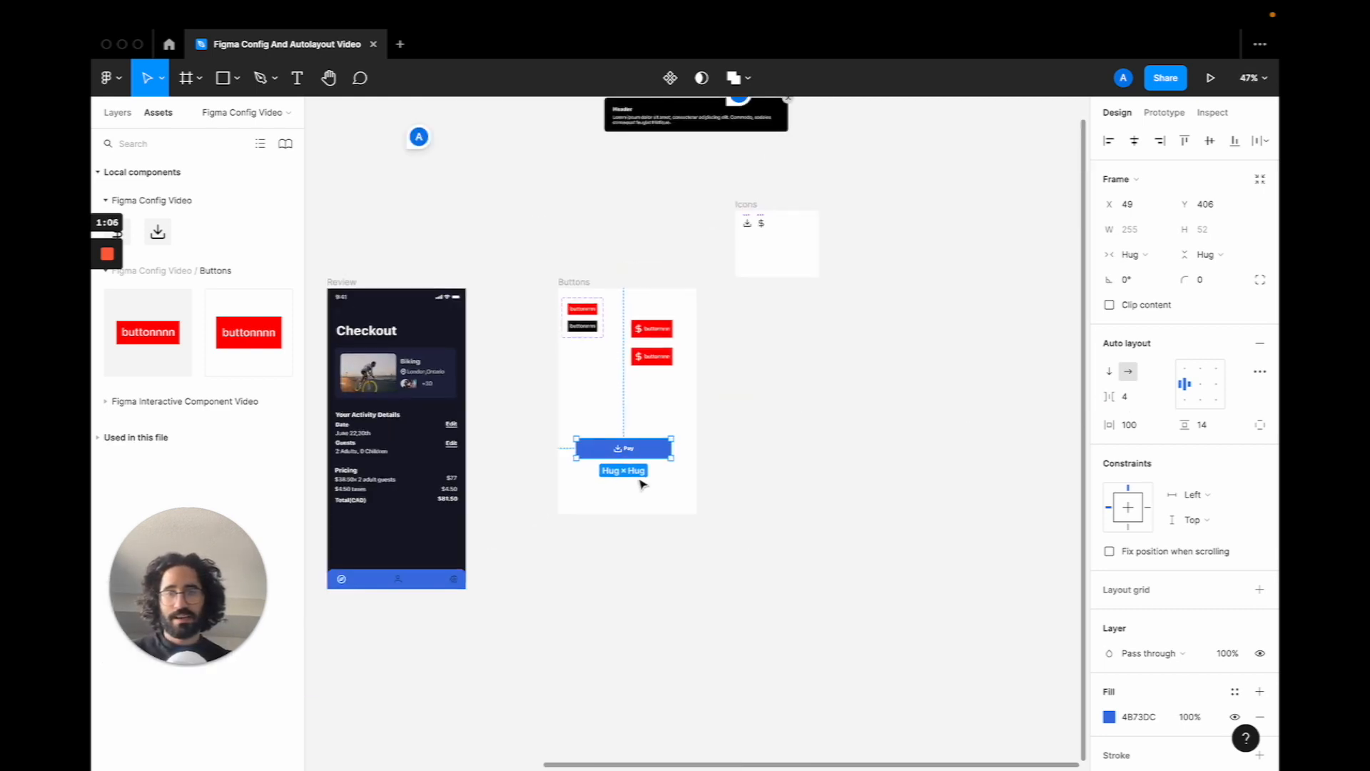
double_click(652, 441)
key(BackSpace)
scroll(652, 441, up, 5)
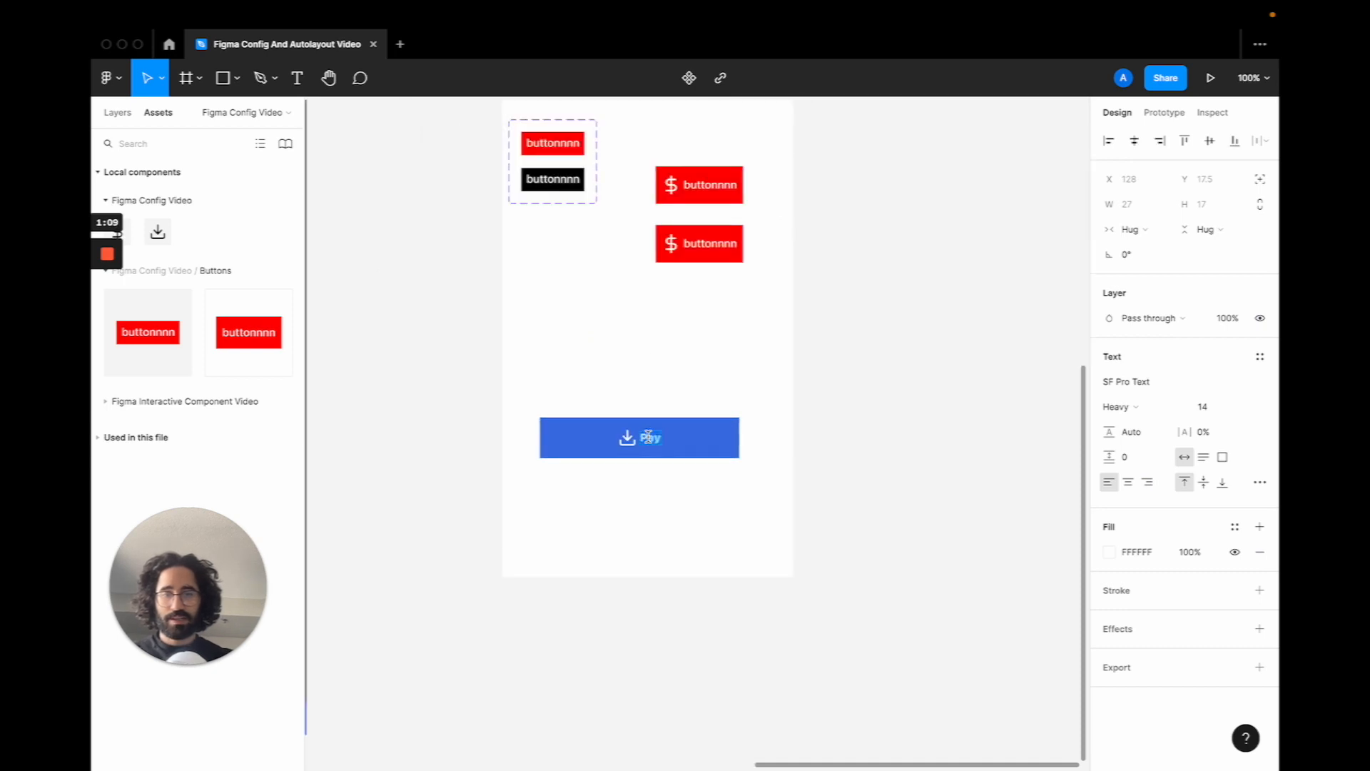
text(Make Payment)
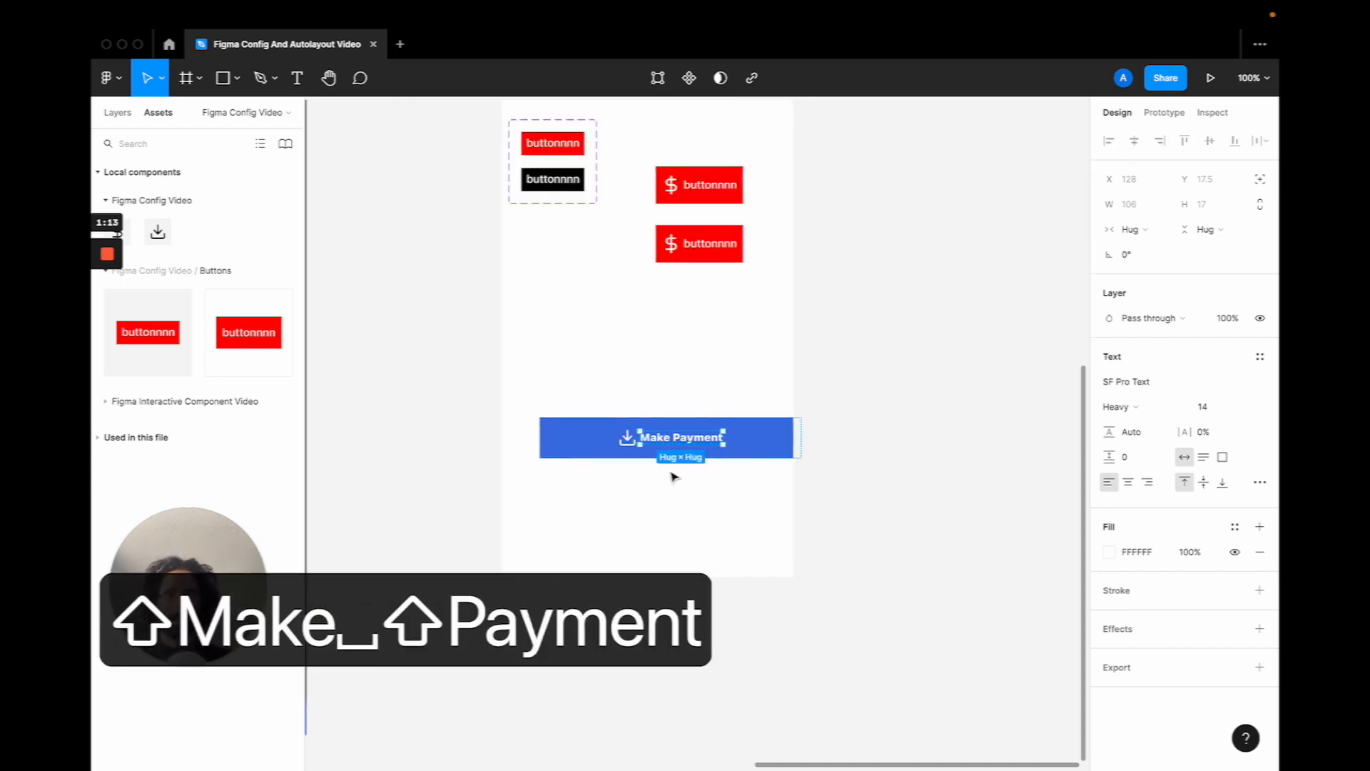
Move the Make Payment button left to X 20 within the Buttons frame
click(575, 438)
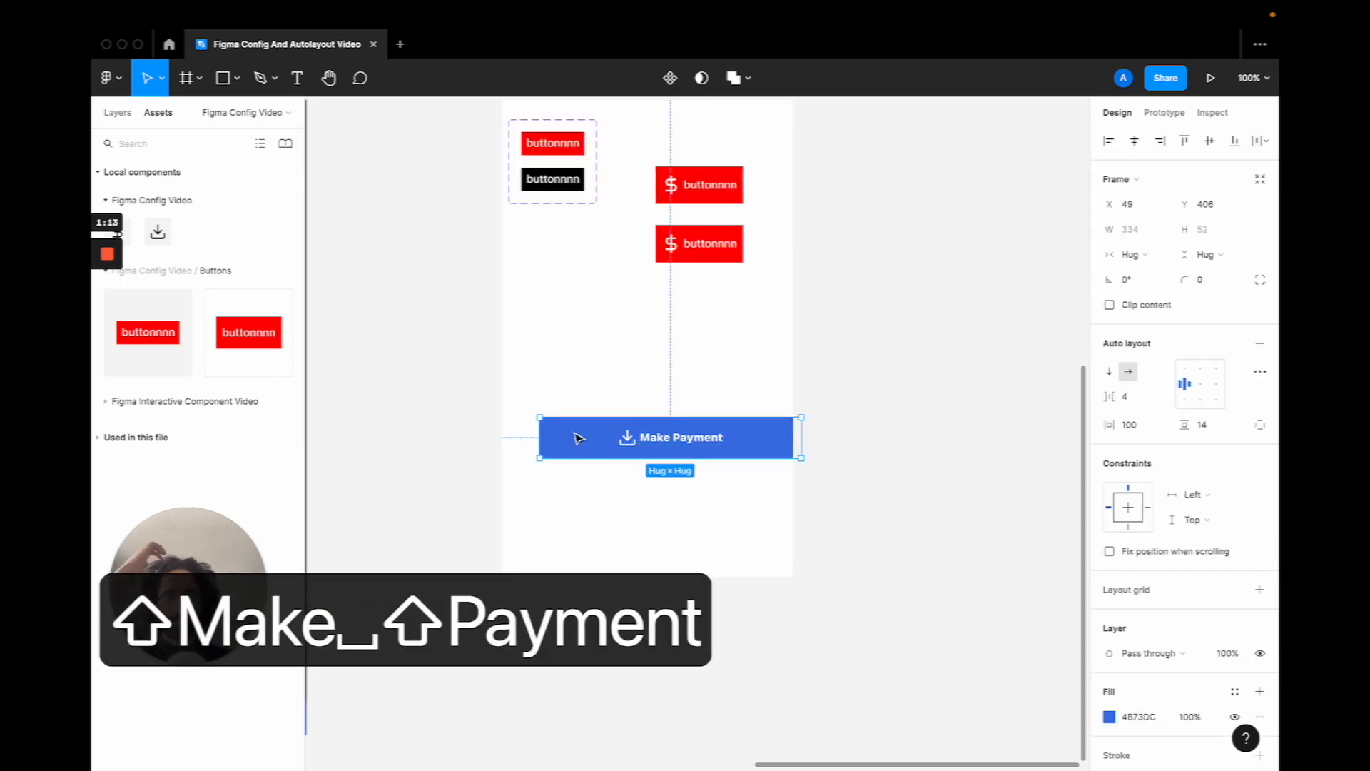
click(597, 482)
click(579, 459)
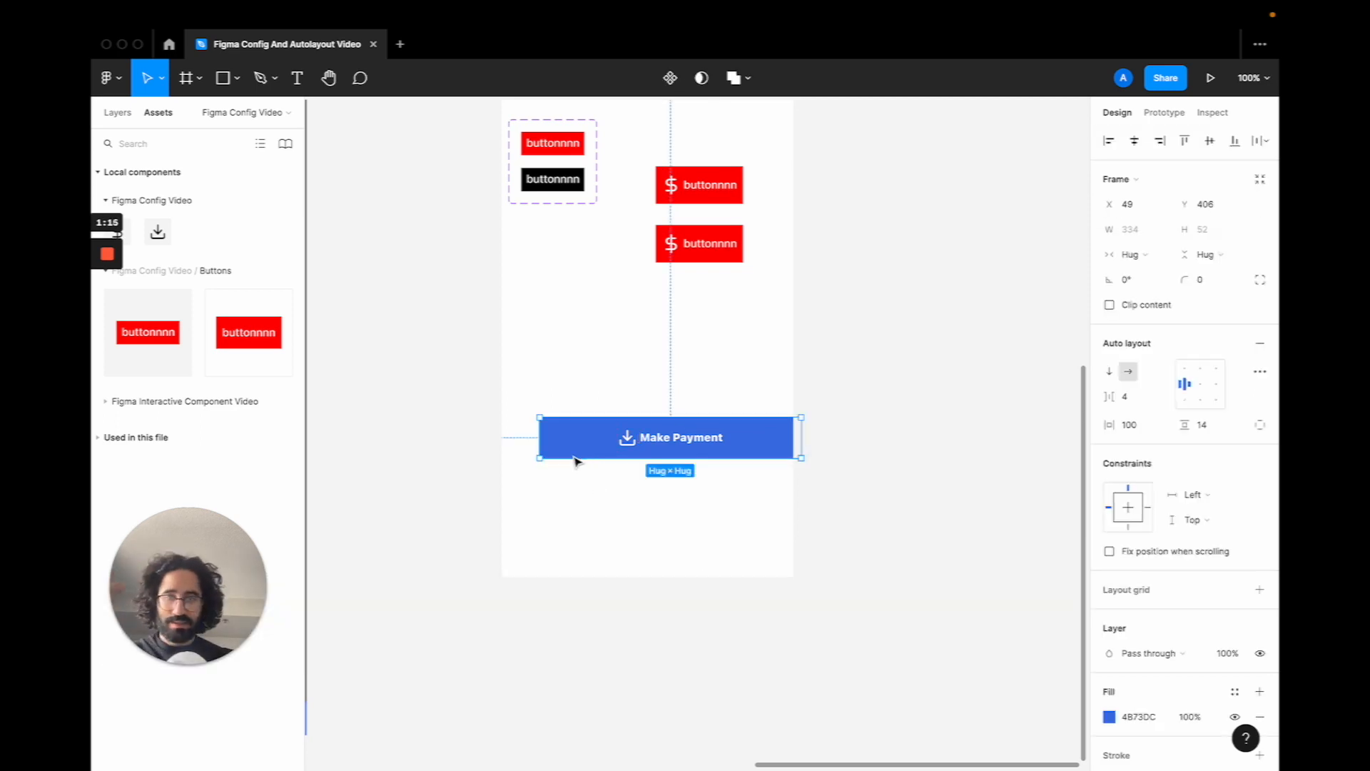
drag(578, 459, 557, 447)
Set the Make Payment button's horizontal padding to 96
click(1129, 424)
key(Down)
key(Down)
key(Down)
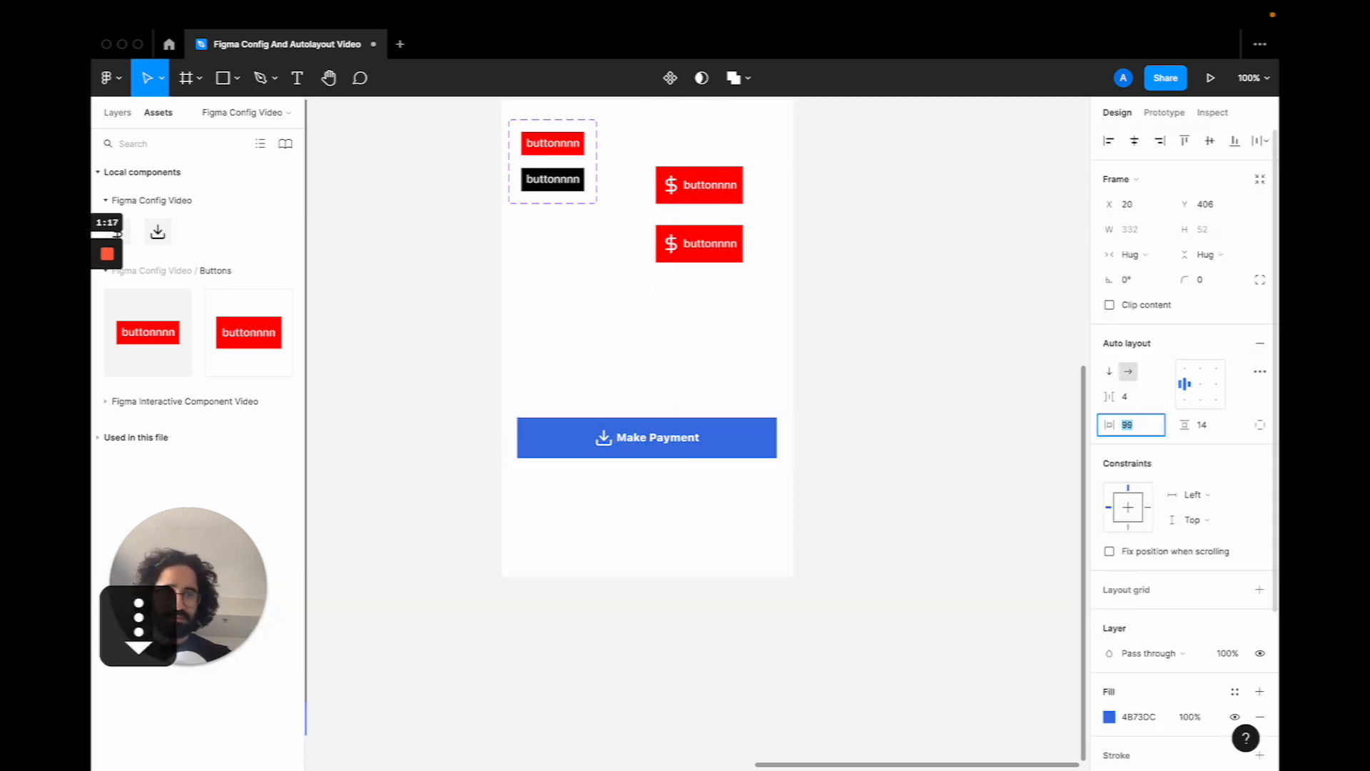
click(880, 514)
Round the Make Payment button's corners with a radius of 8
click(591, 451)
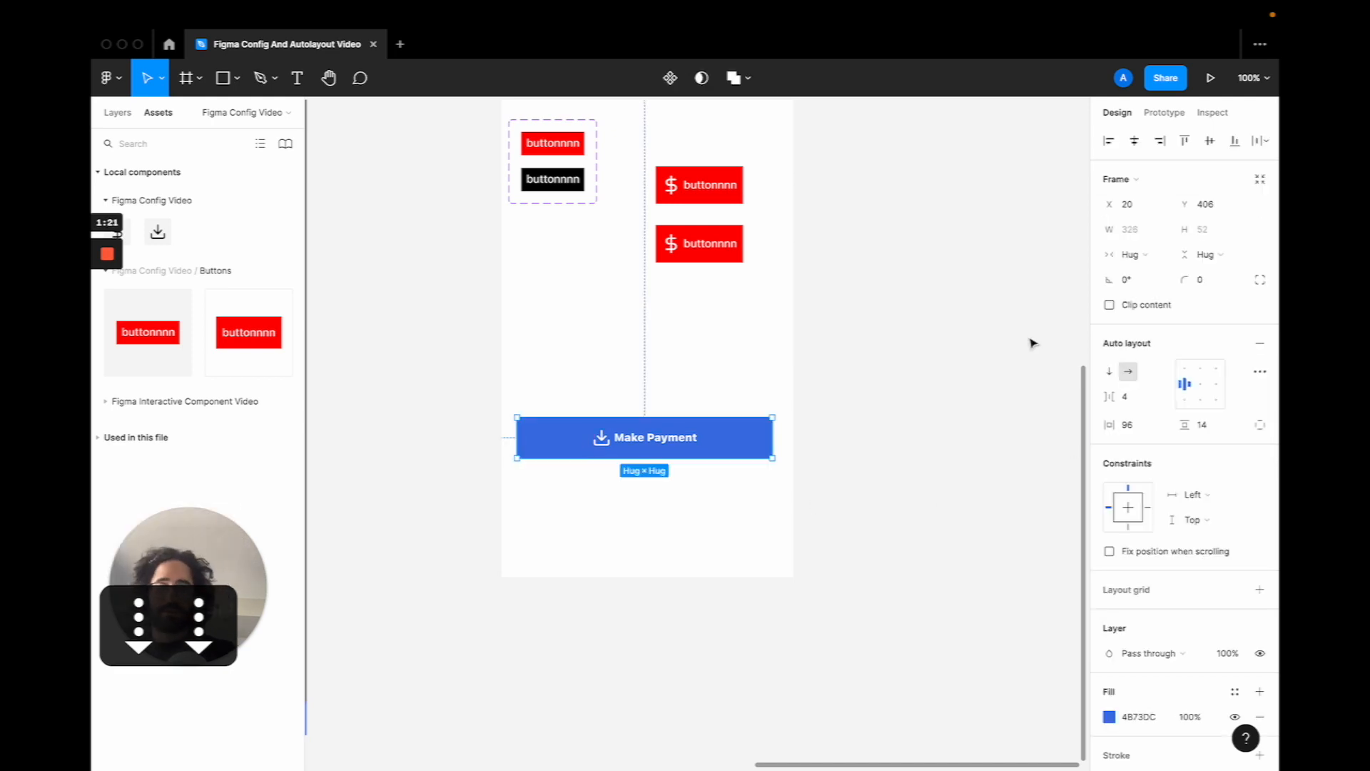
click(1216, 280)
text(8)
key(Return)
click(868, 434)
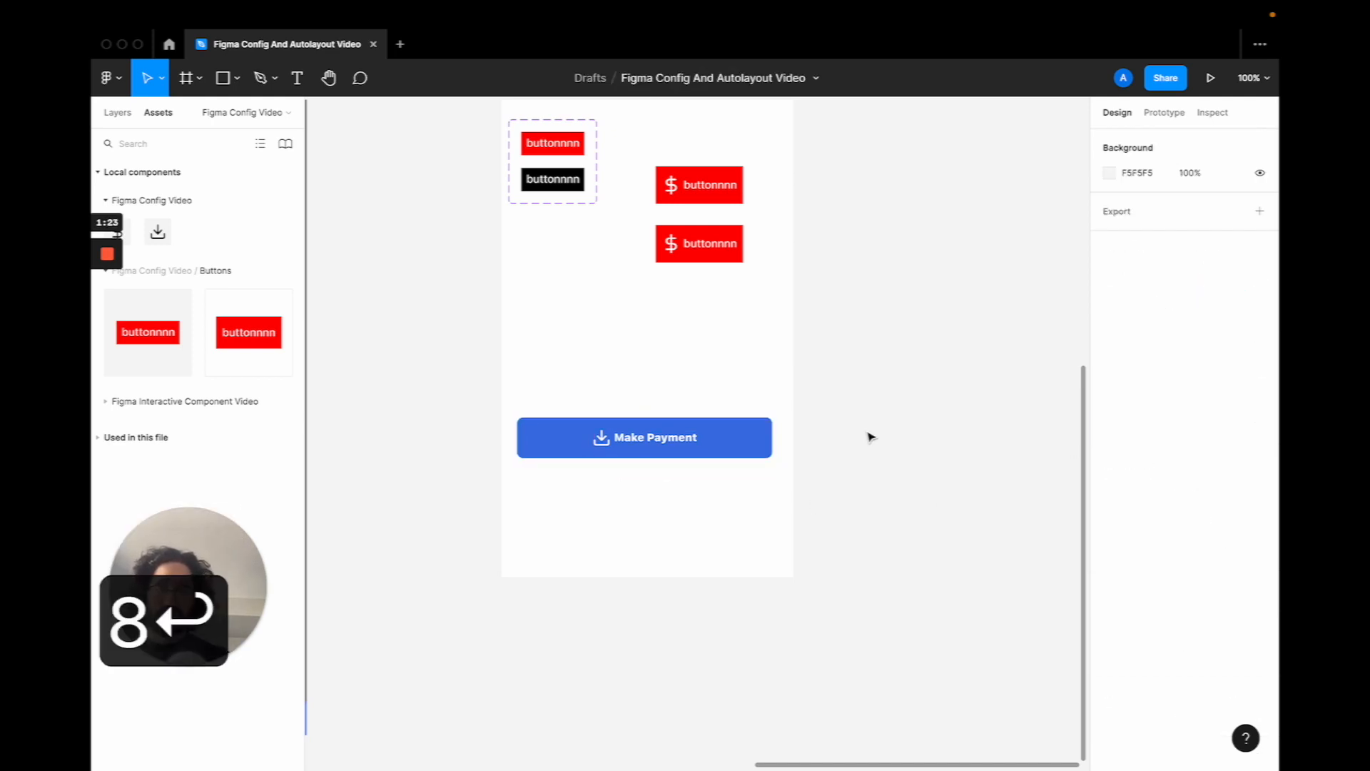
click(596, 455)
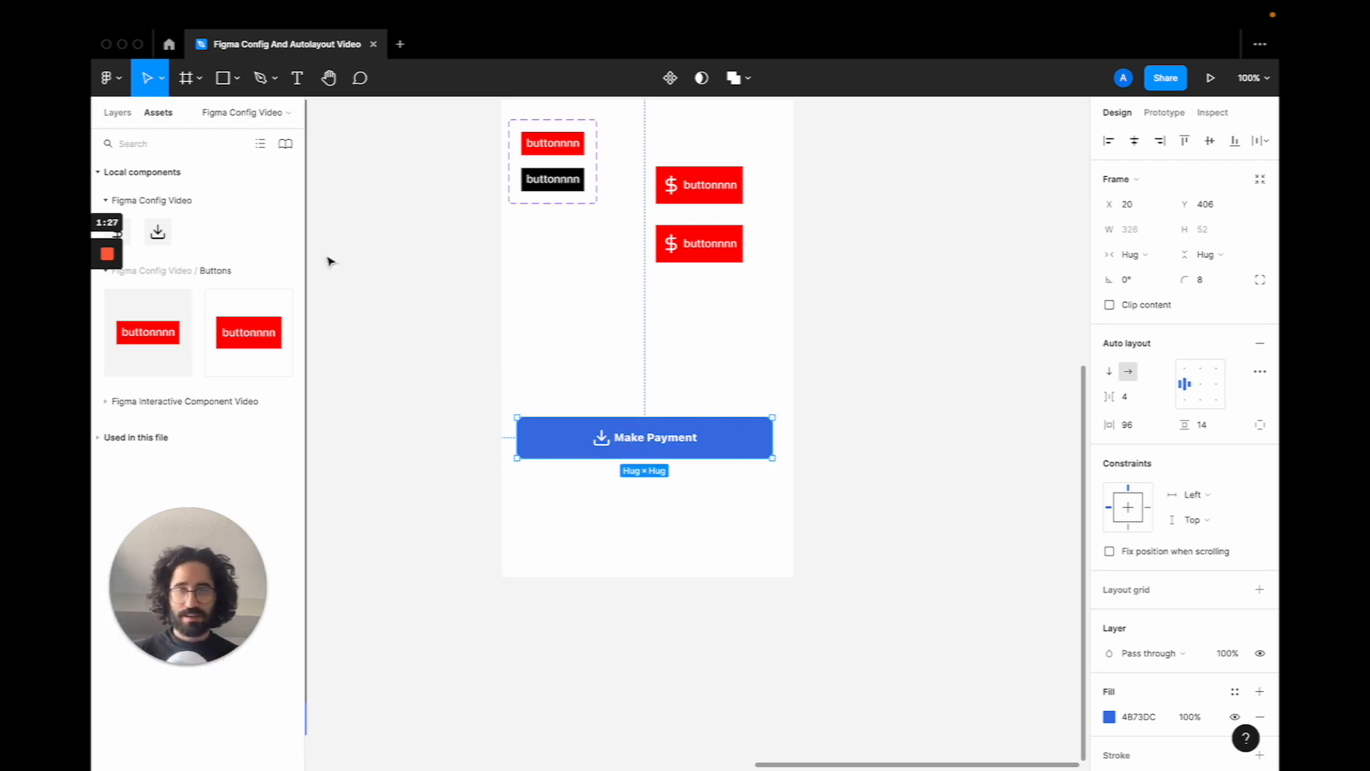
Turn the blue Make Payment button frame into a reusable component
double_click(662, 442)
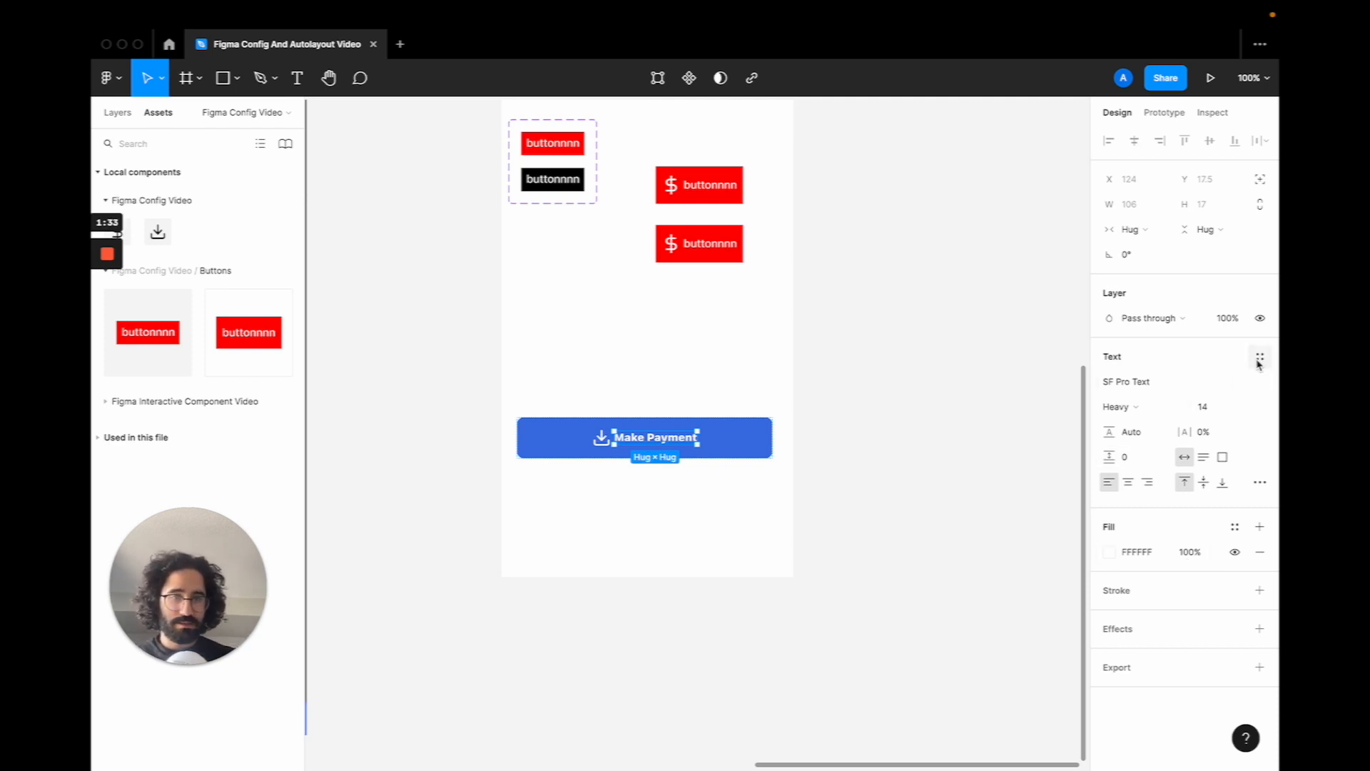
click(866, 454)
click(729, 455)
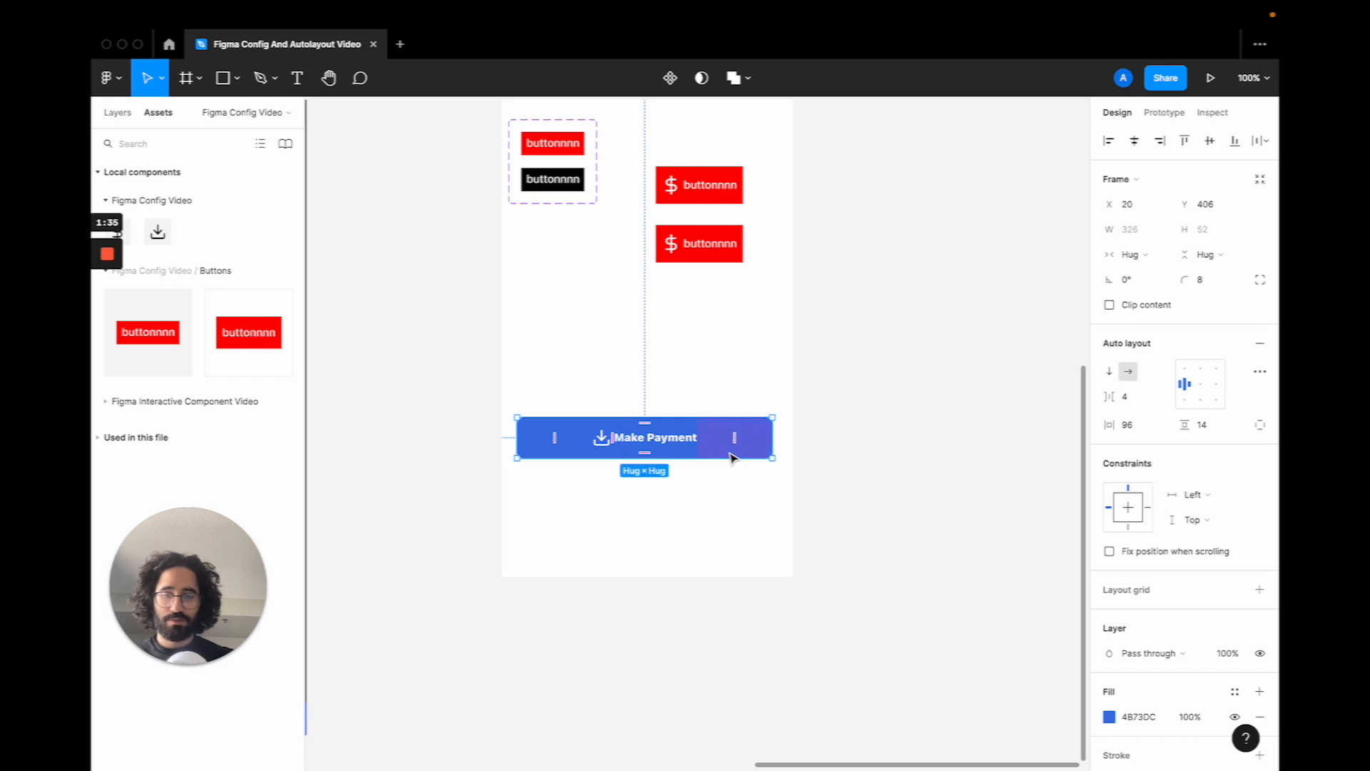
key(ctrl+alt+k)
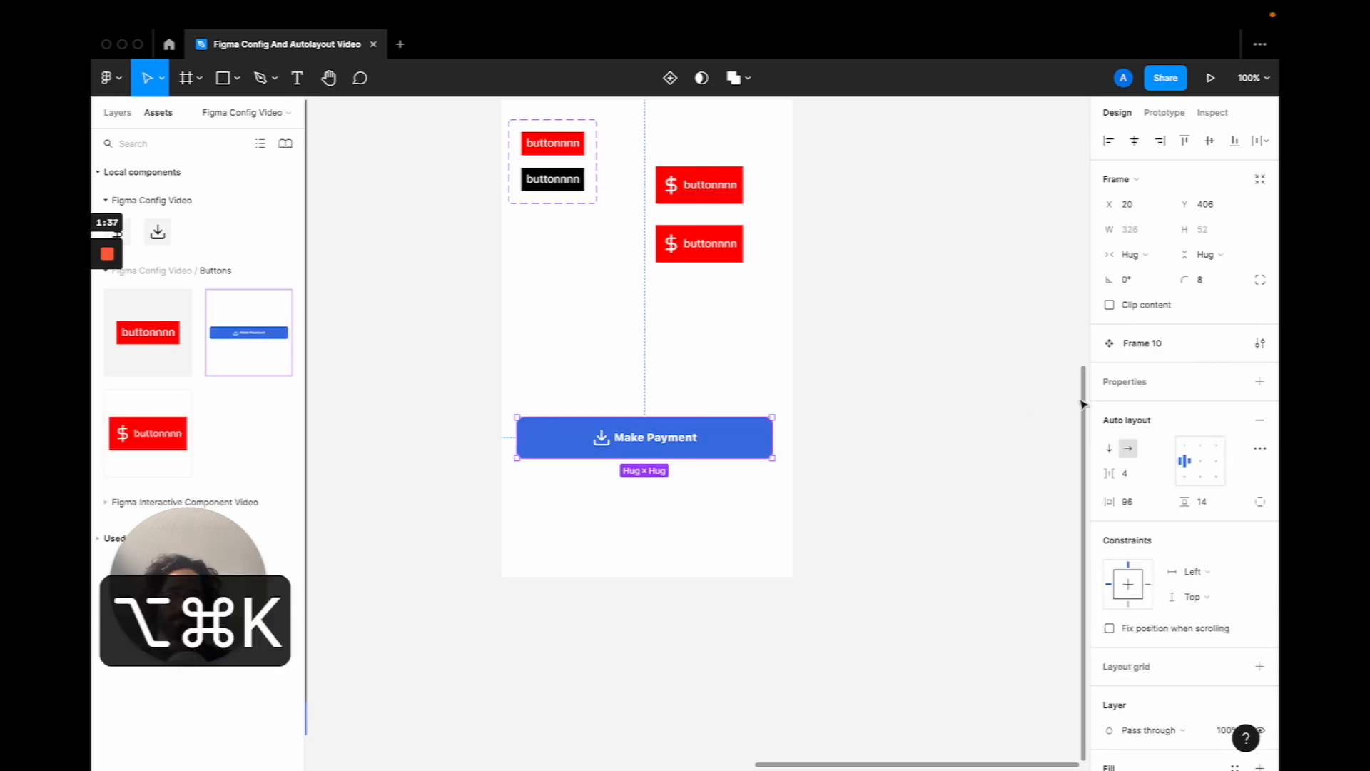
Create a text property named Label for the button's Make Payment text, keeping Make Payment as its value
click(654, 431)
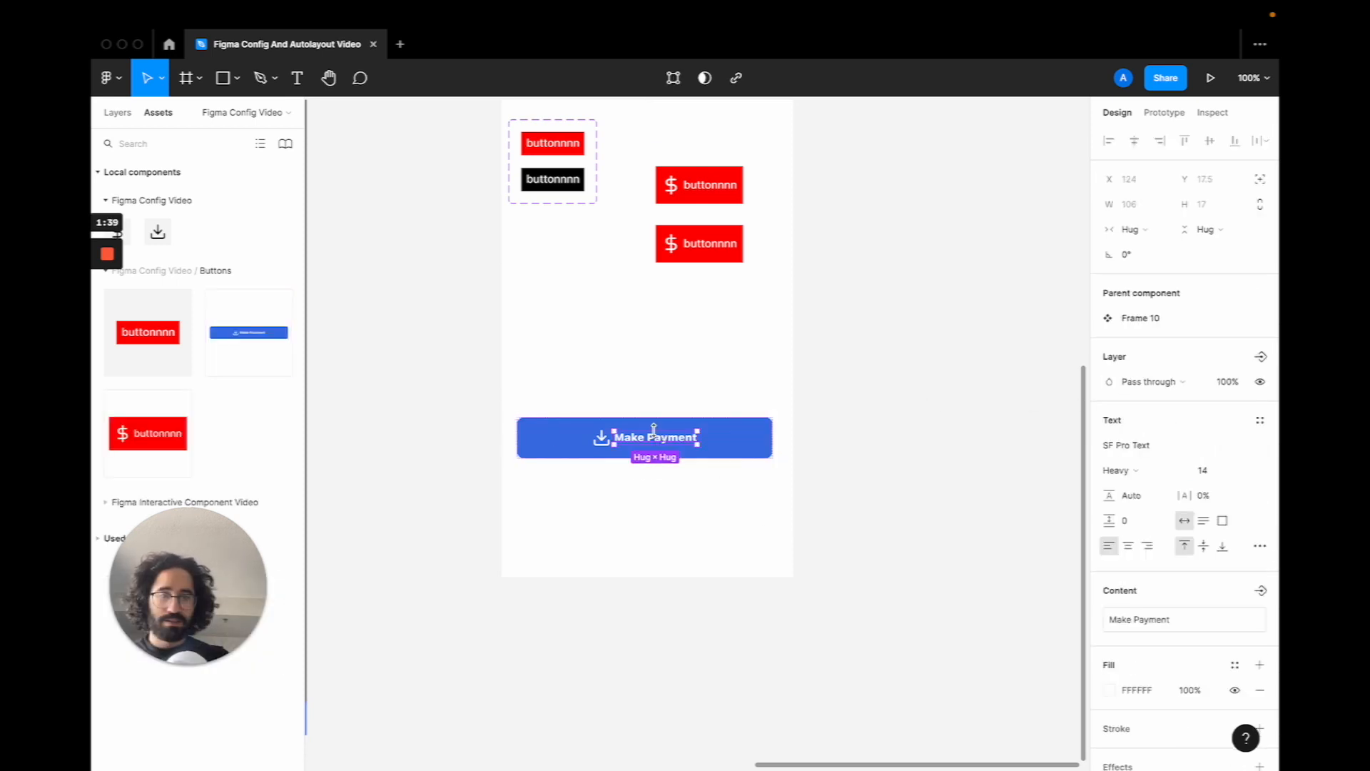
click(1260, 591)
text(Label)
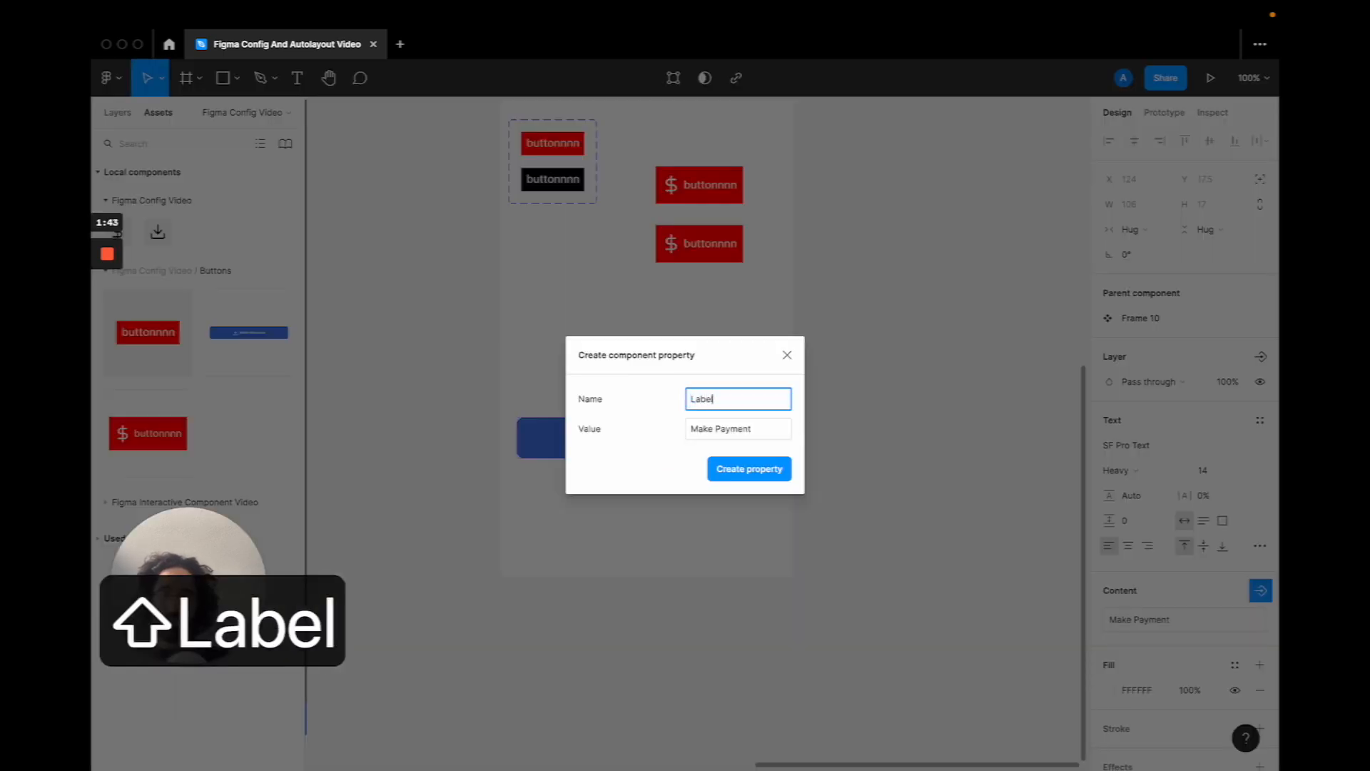
key(Return)
Create a visibility property named ShowIcon for the button's download icon, with the value True
click(600, 440)
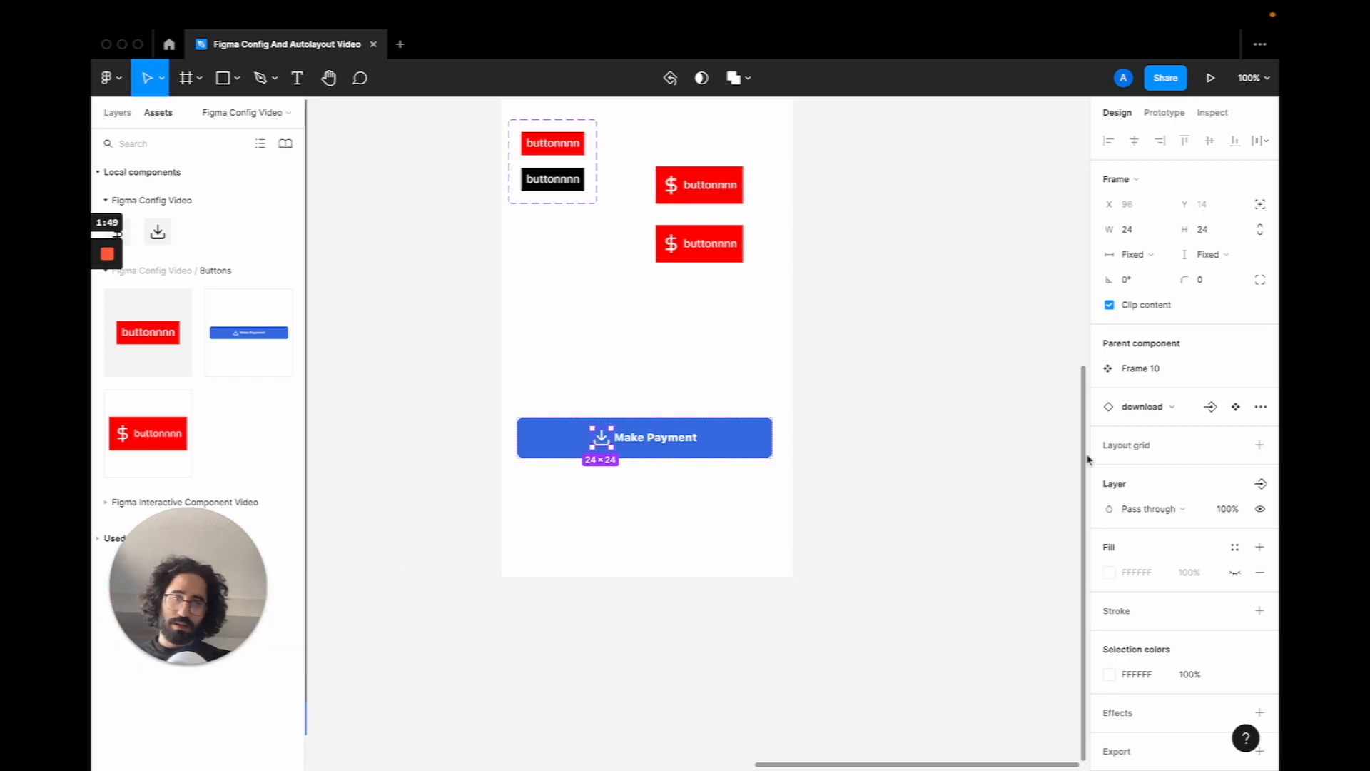
click(1261, 485)
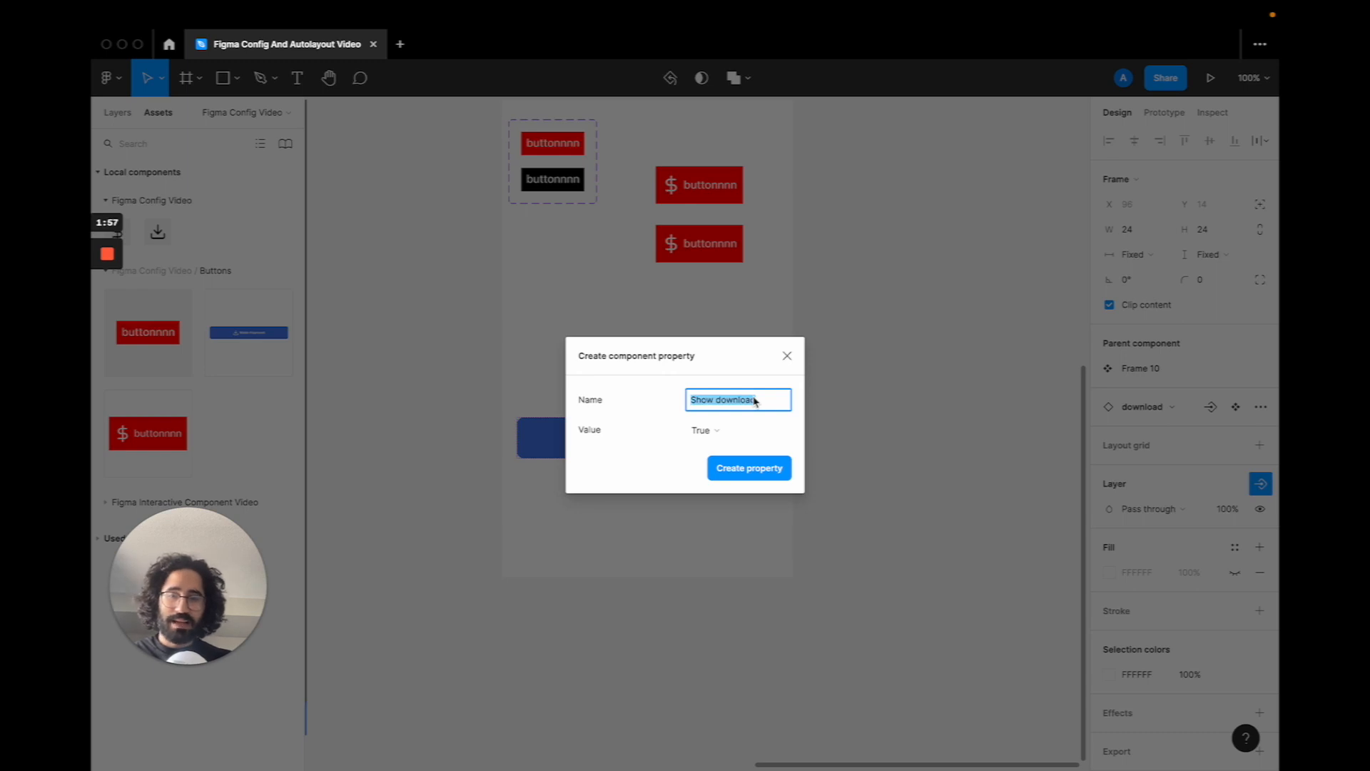
text(ShowIcon)
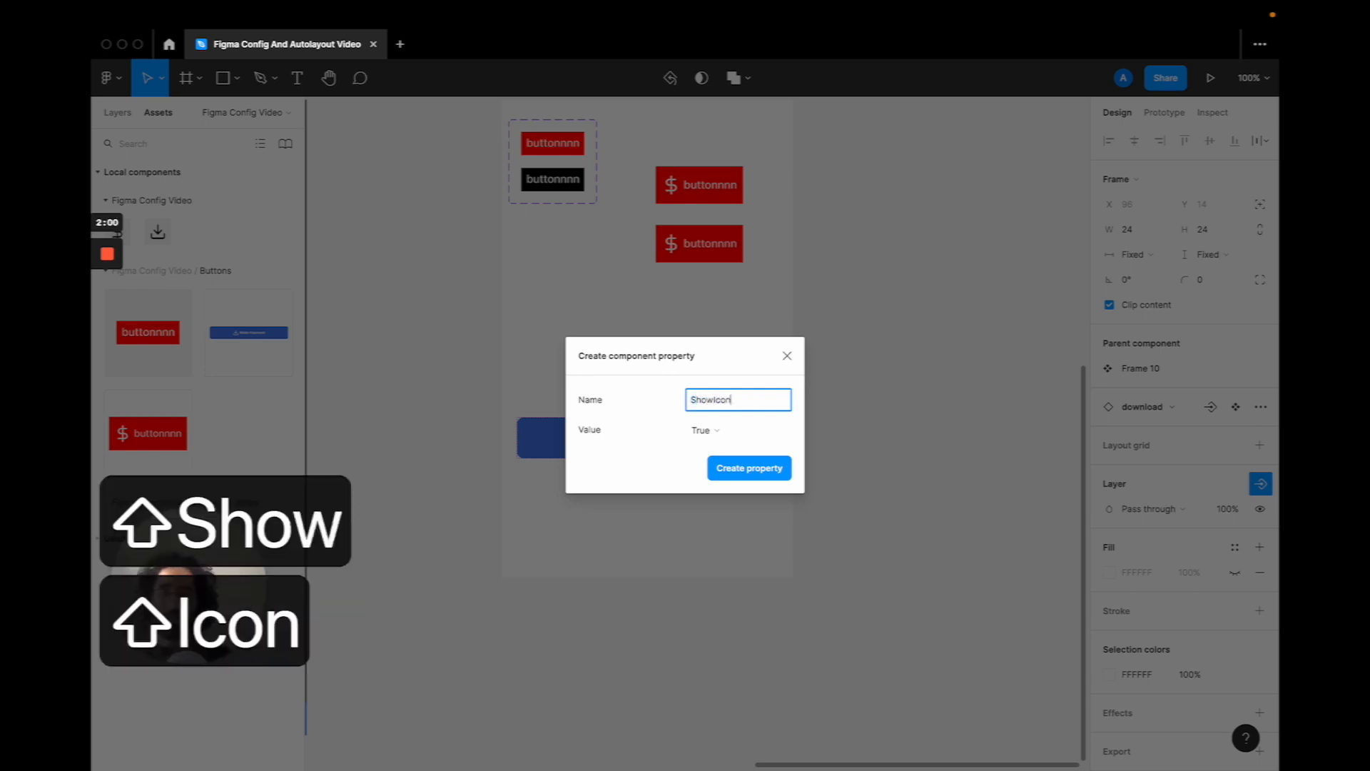
key(Return)
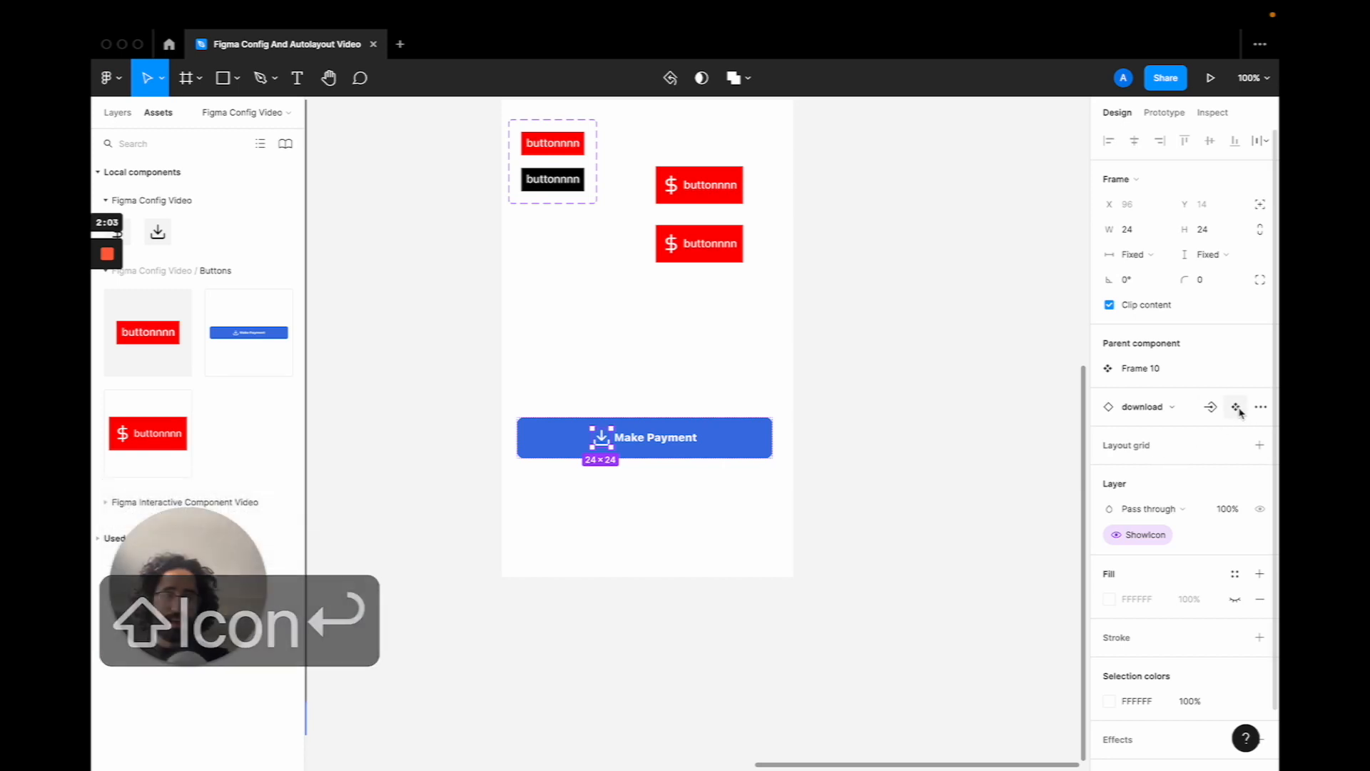
Create an instance swap property named IconType for the button's icon, with download as its value
click(1210, 407)
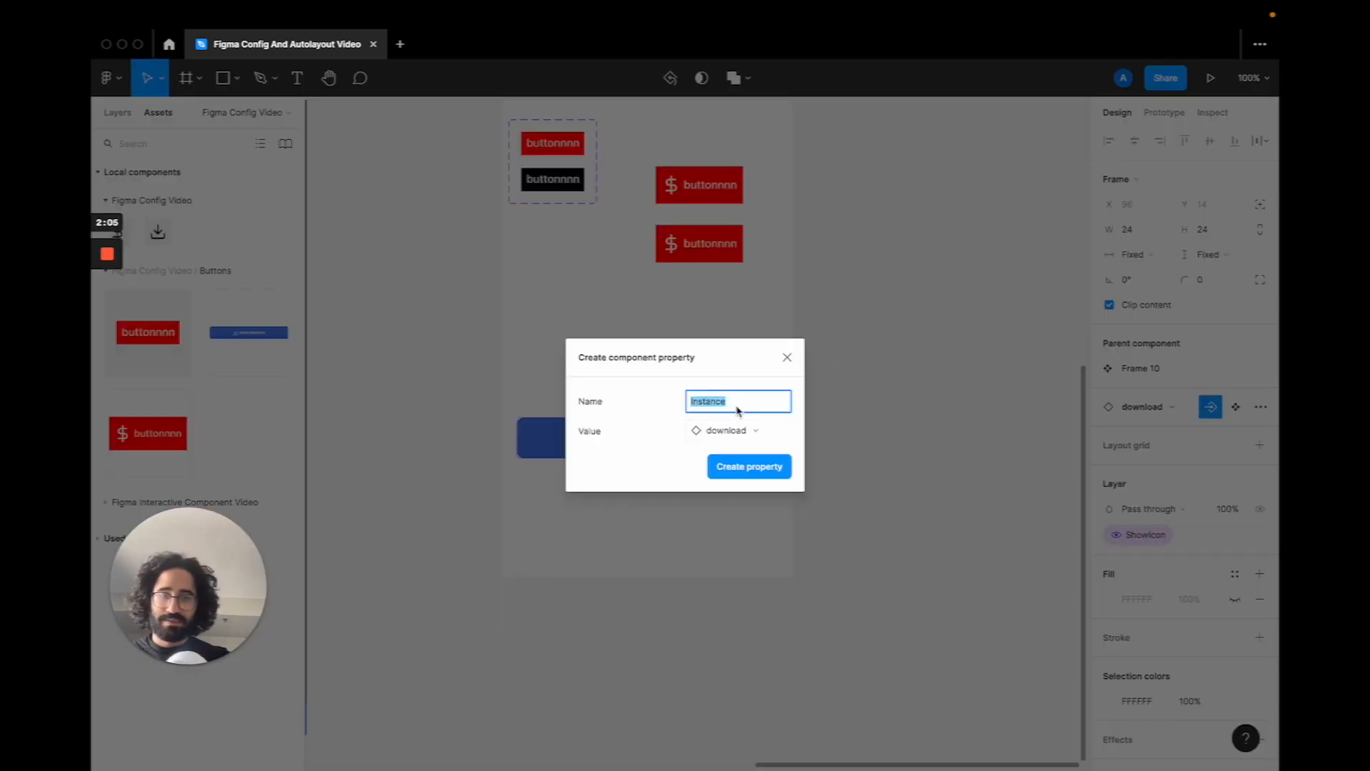
text(IconType)
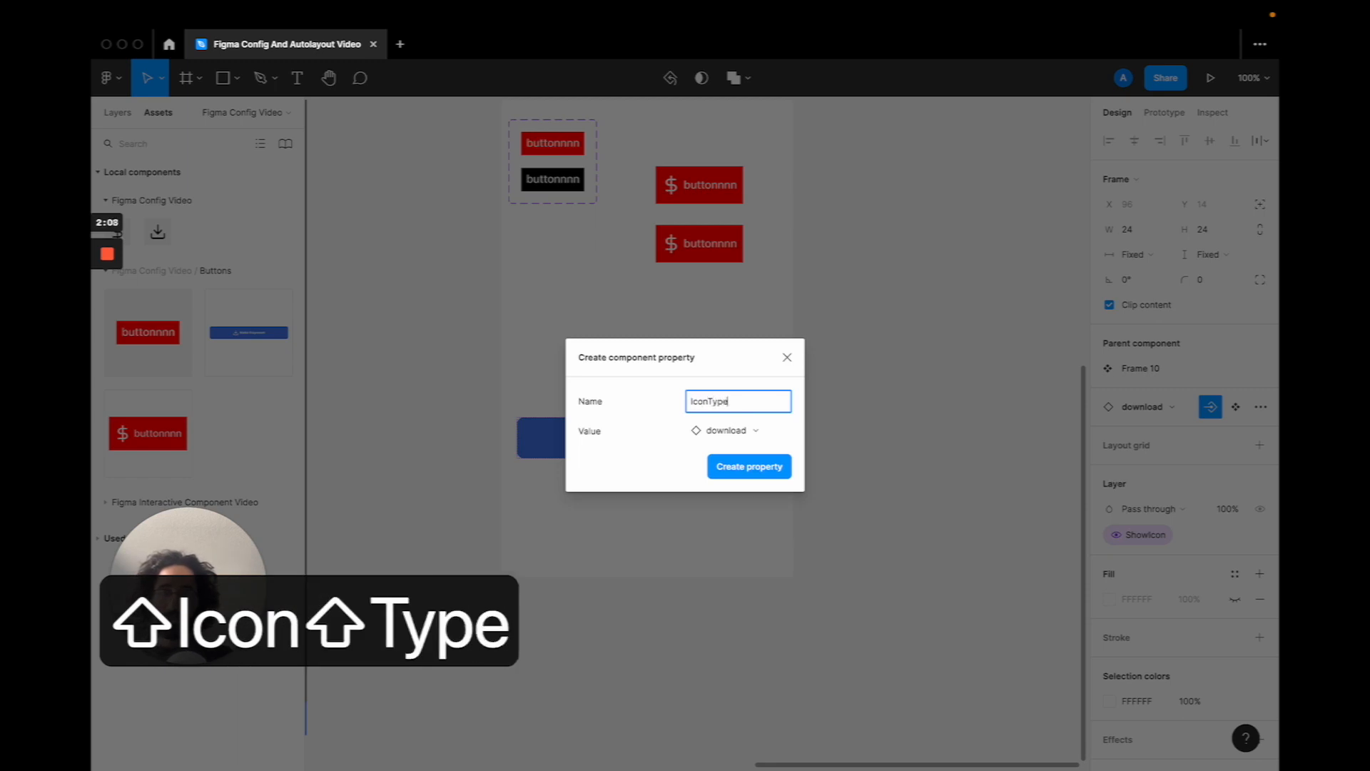
key(Return)
click(701, 502)
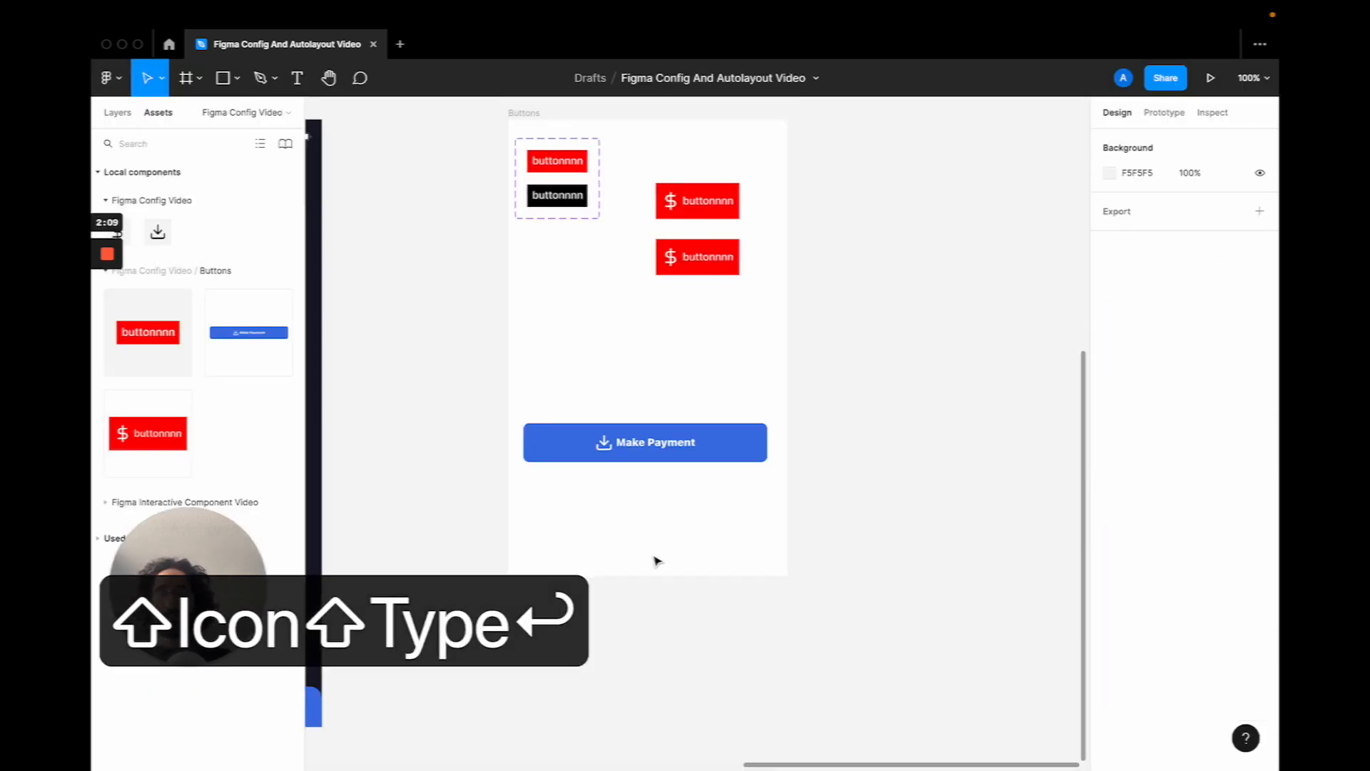
Place an instance of the Make Payment component below the pricing total on the second Checkout screen
scroll(657, 560, down, 5)
click(581, 280)
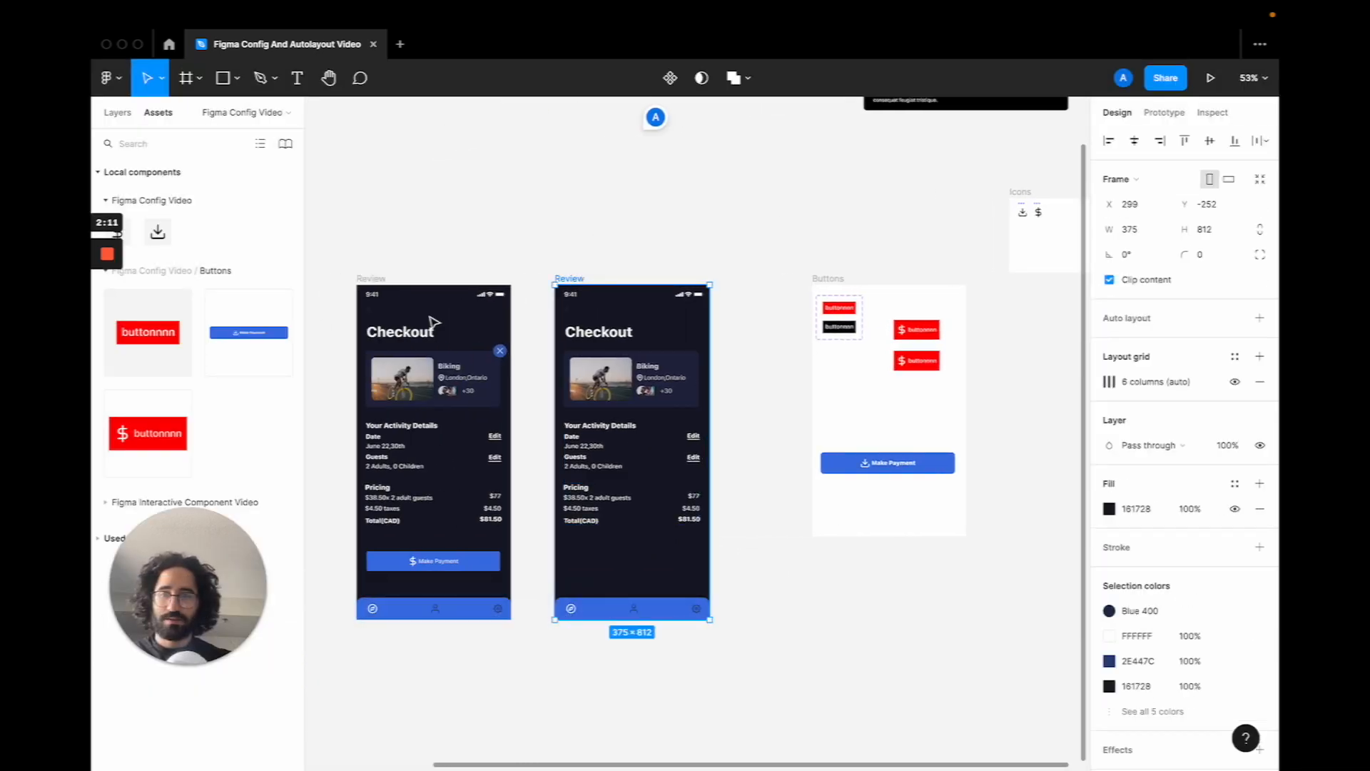
drag(249, 332, 618, 566)
key(shift+2)
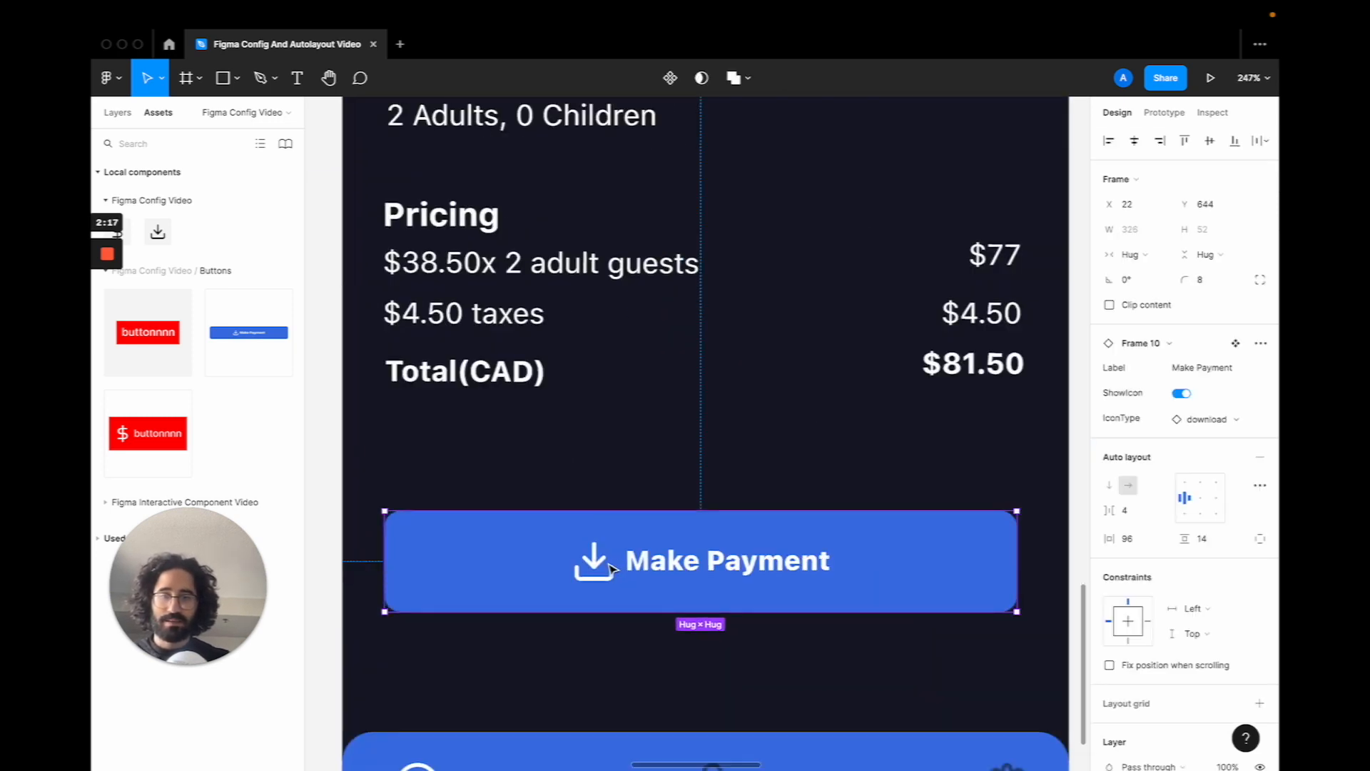
Swap the placed button's IconType to dollar-sign
click(1212, 419)
click(1175, 569)
click(771, 465)
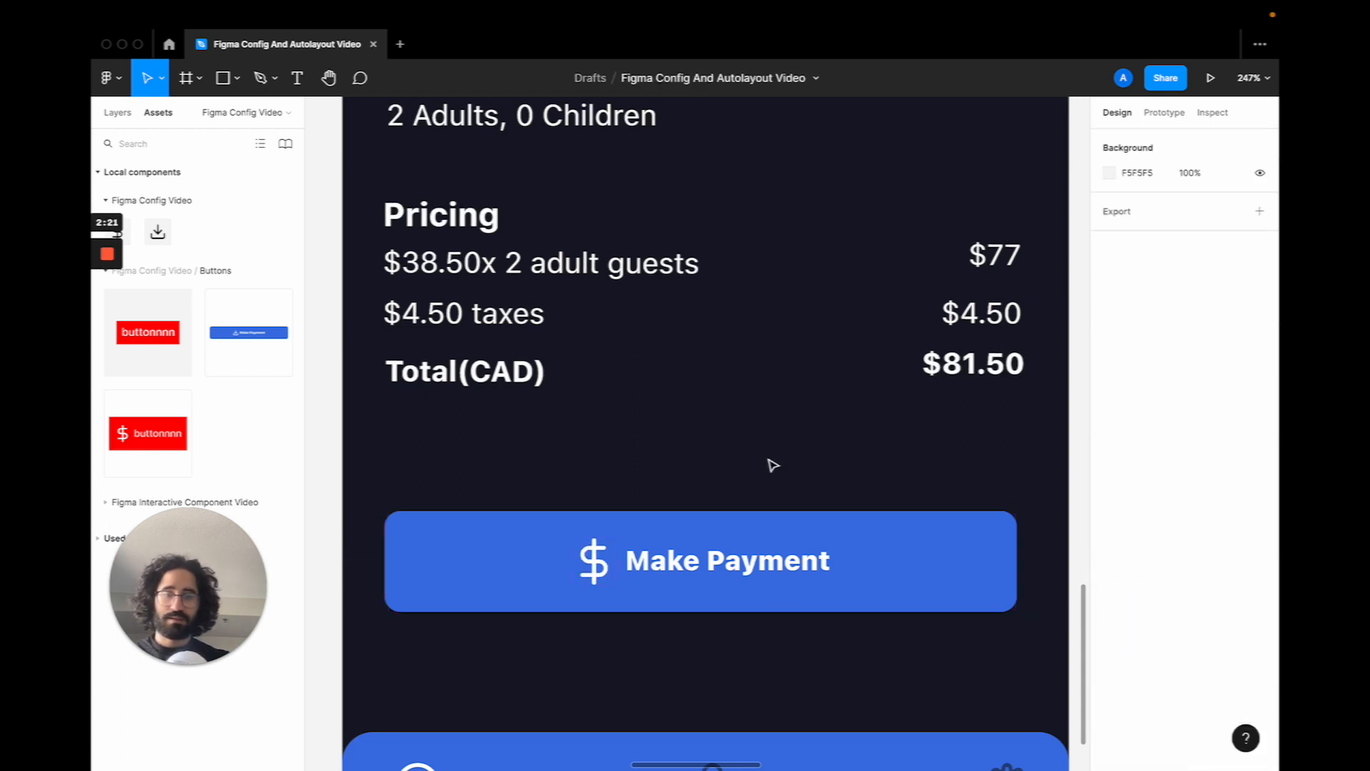
Set the placed Make Payment button's X position to 24 on the Checkout screen
scroll(771, 465, down, 3)
click(621, 499)
key(alt)
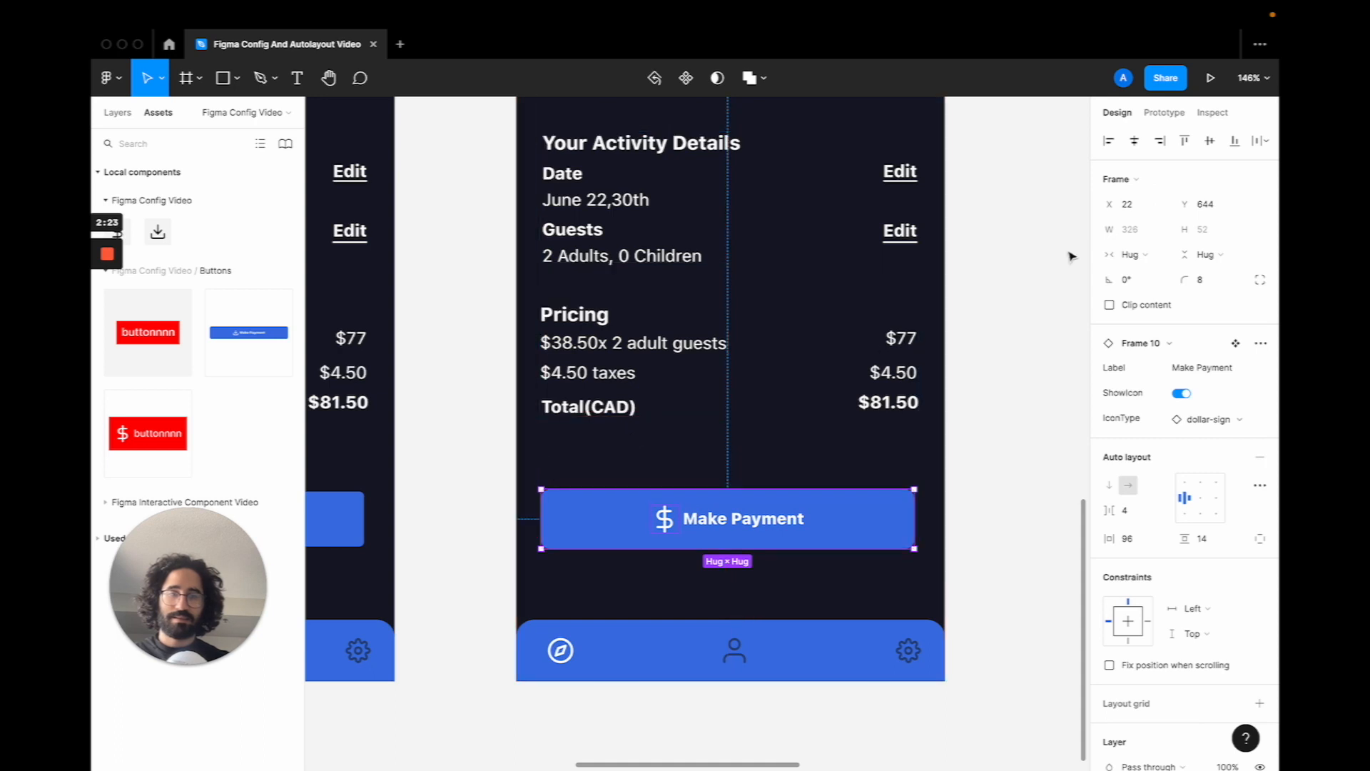
click(1126, 207)
text(24)
key(Return)
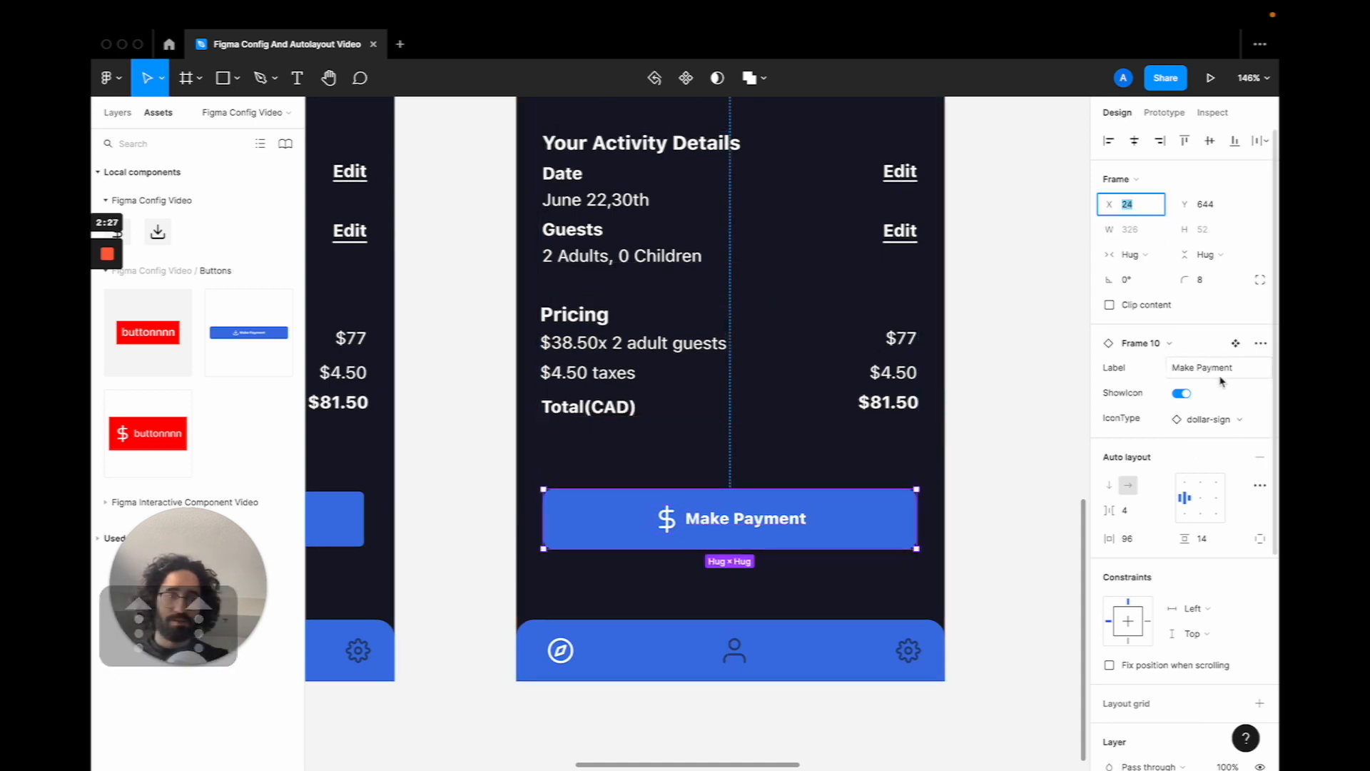
Try out the placed button's ShowIcon property by turning it off and on again, and compare the two Checkout screens
click(1181, 393)
click(1181, 393)
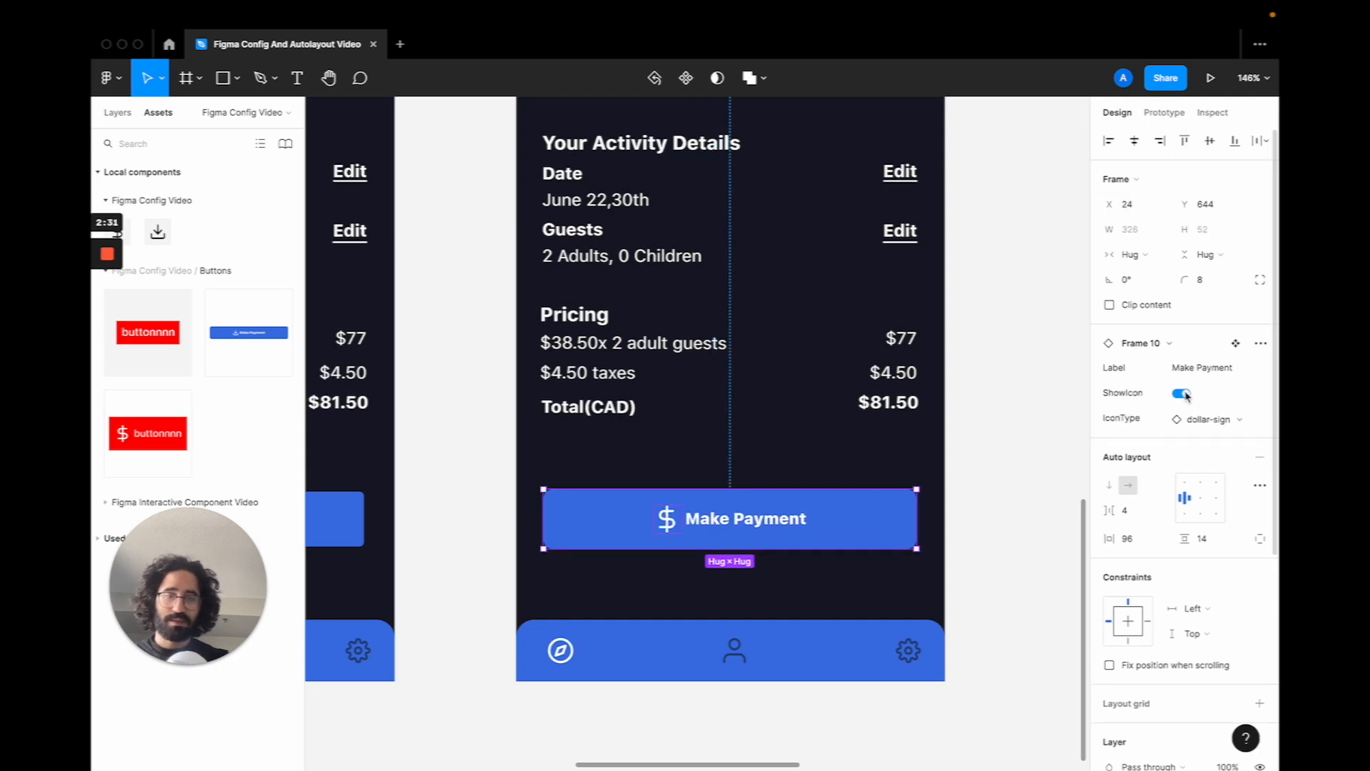
click(982, 477)
scroll(983, 480, up, 5)
scroll(983, 479, down, 5)
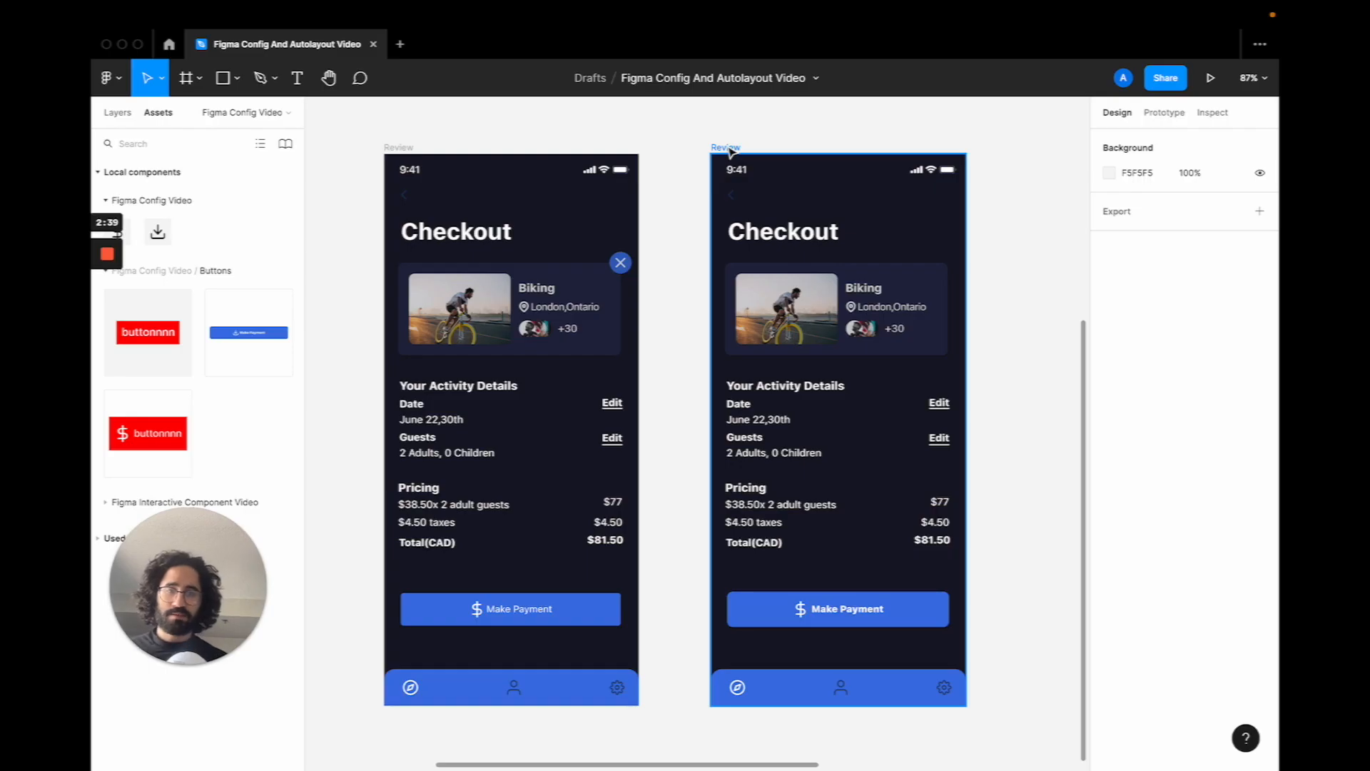
Select the Small Avatars frame in the second Checkout screen's Biking card and show its layer structure
click(729, 150)
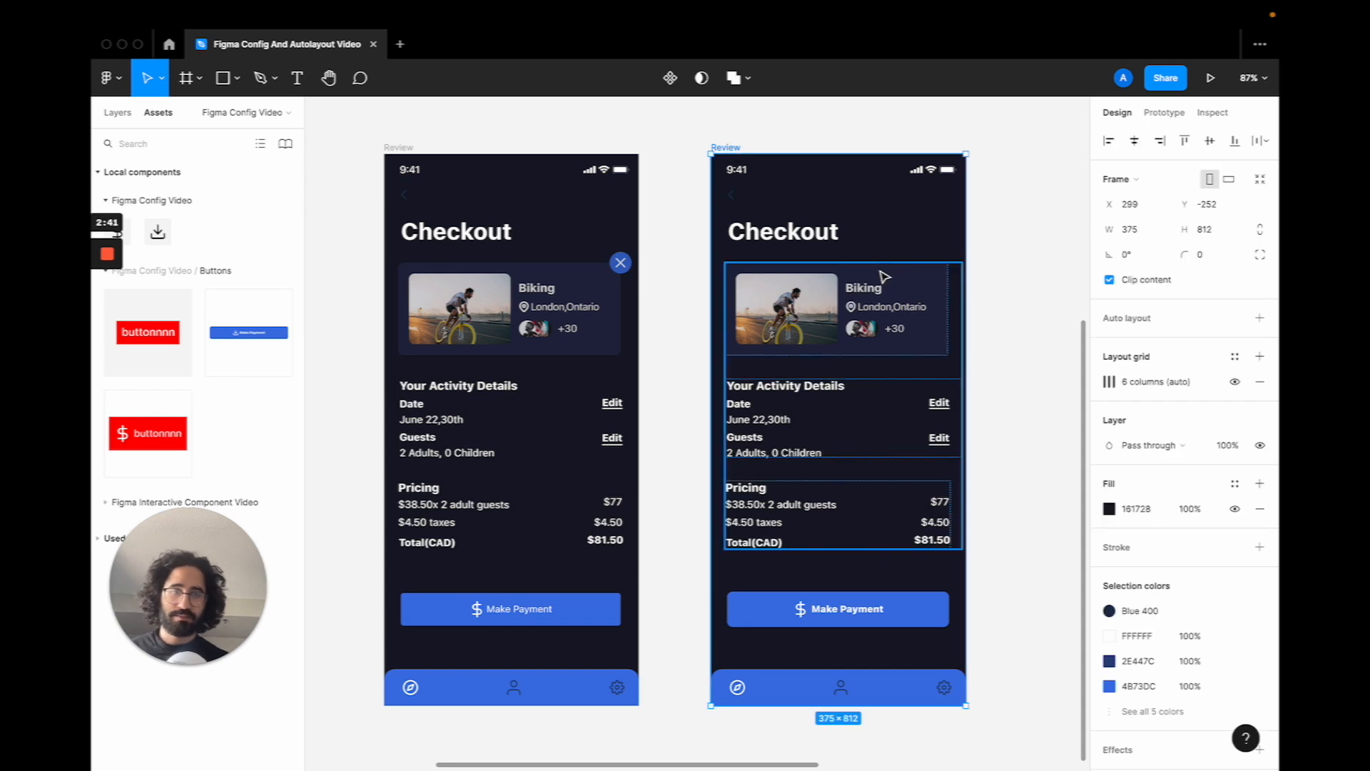
scroll(830, 328, up, 5)
click(830, 328)
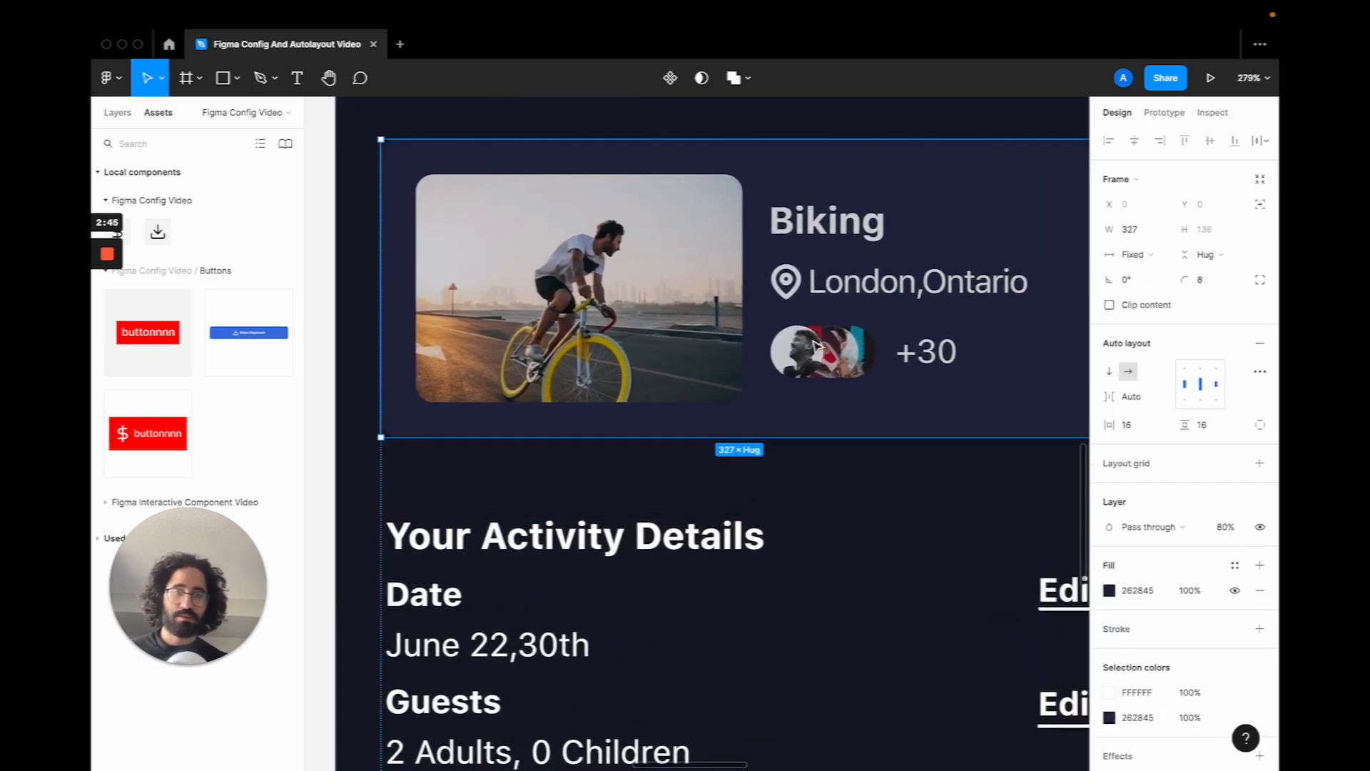
scroll(835, 335, up, 5)
click(845, 349)
key(shift+a)
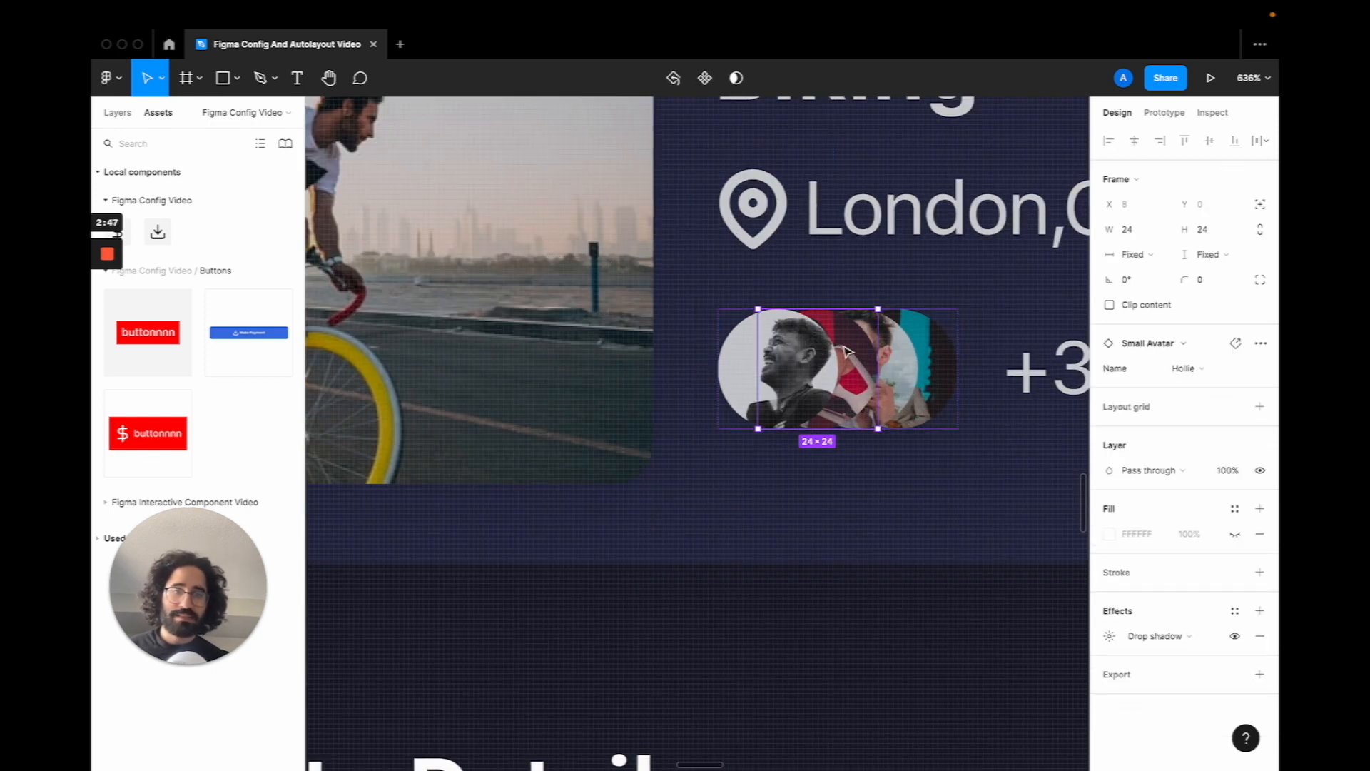
click(839, 483)
click(836, 375)
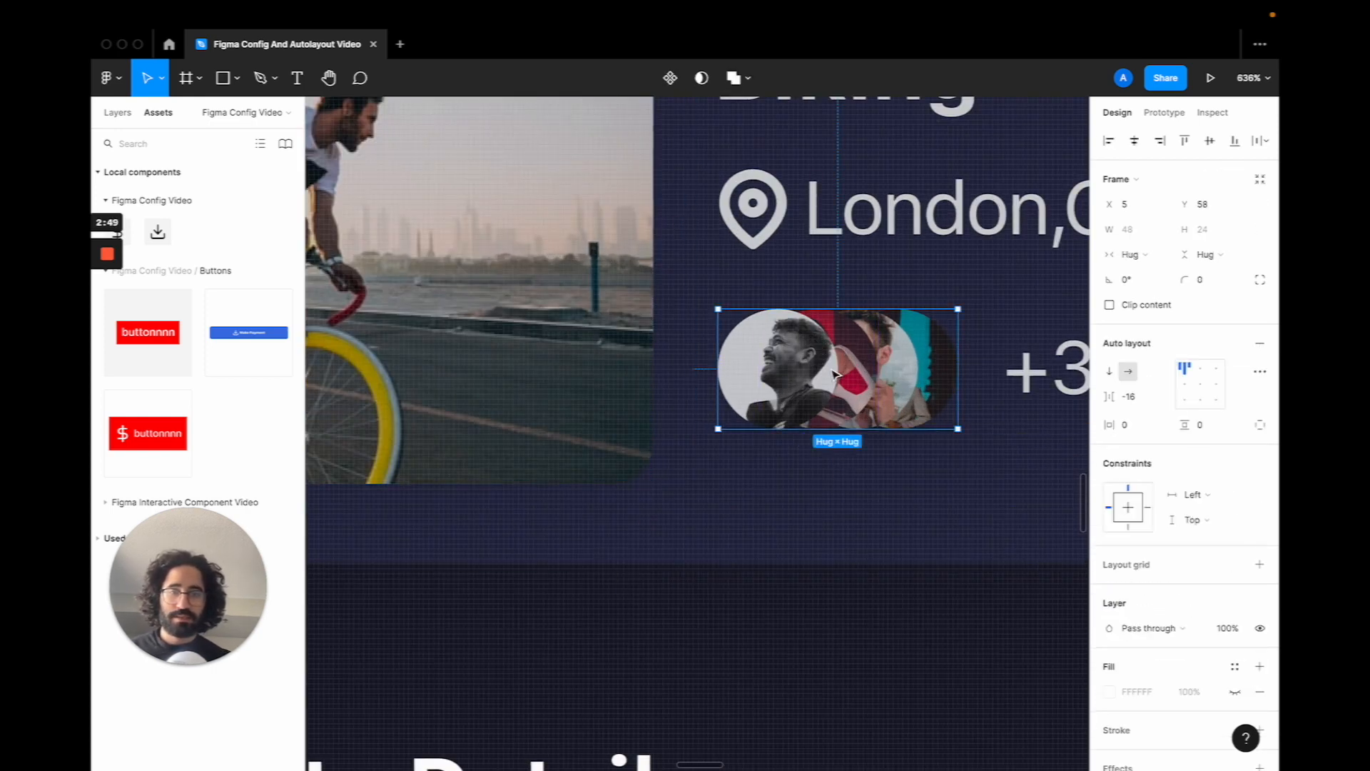
click(104, 114)
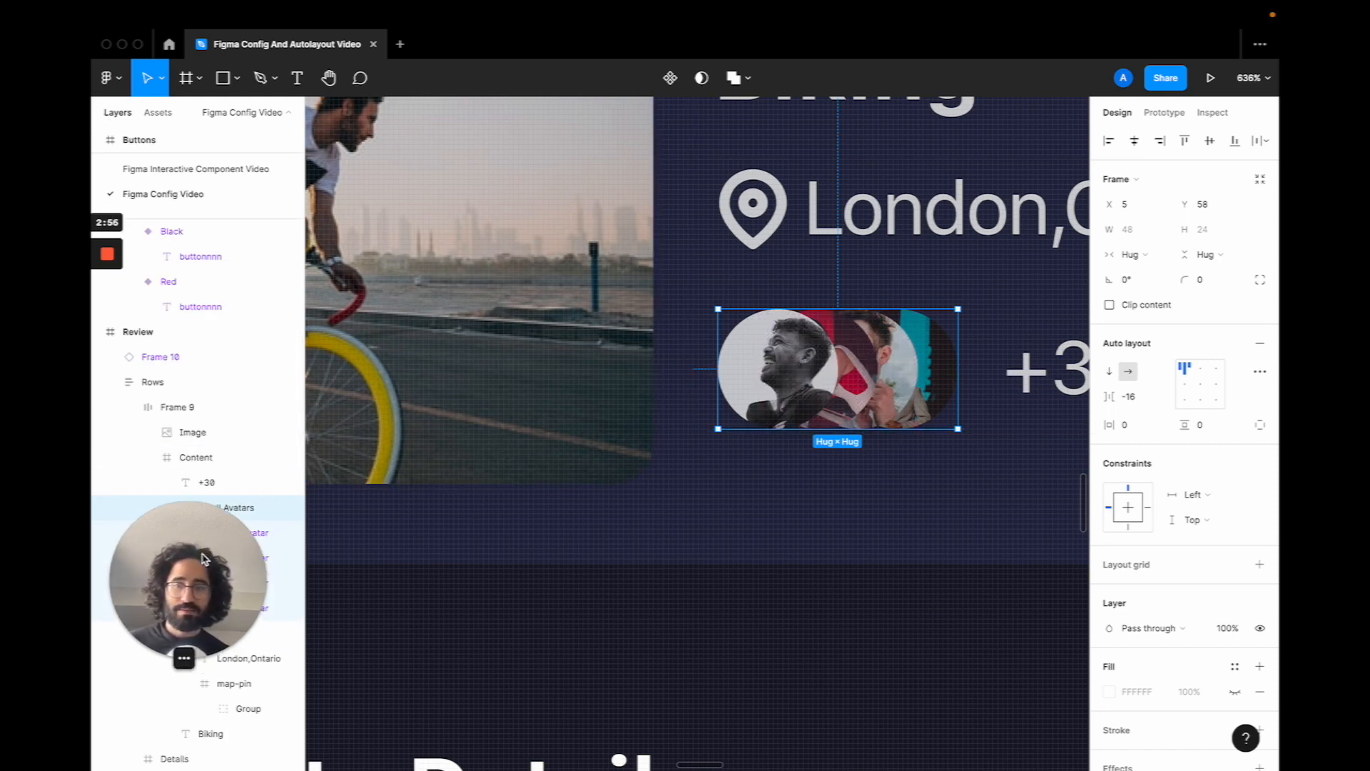
mouse_move(206, 575)
mouse_down()
mouse_move(991, 571)
mouse_move(1168, 557)
mouse_up()
Set the spacing between items in the Small Avatars frame to 0
click(1134, 400)
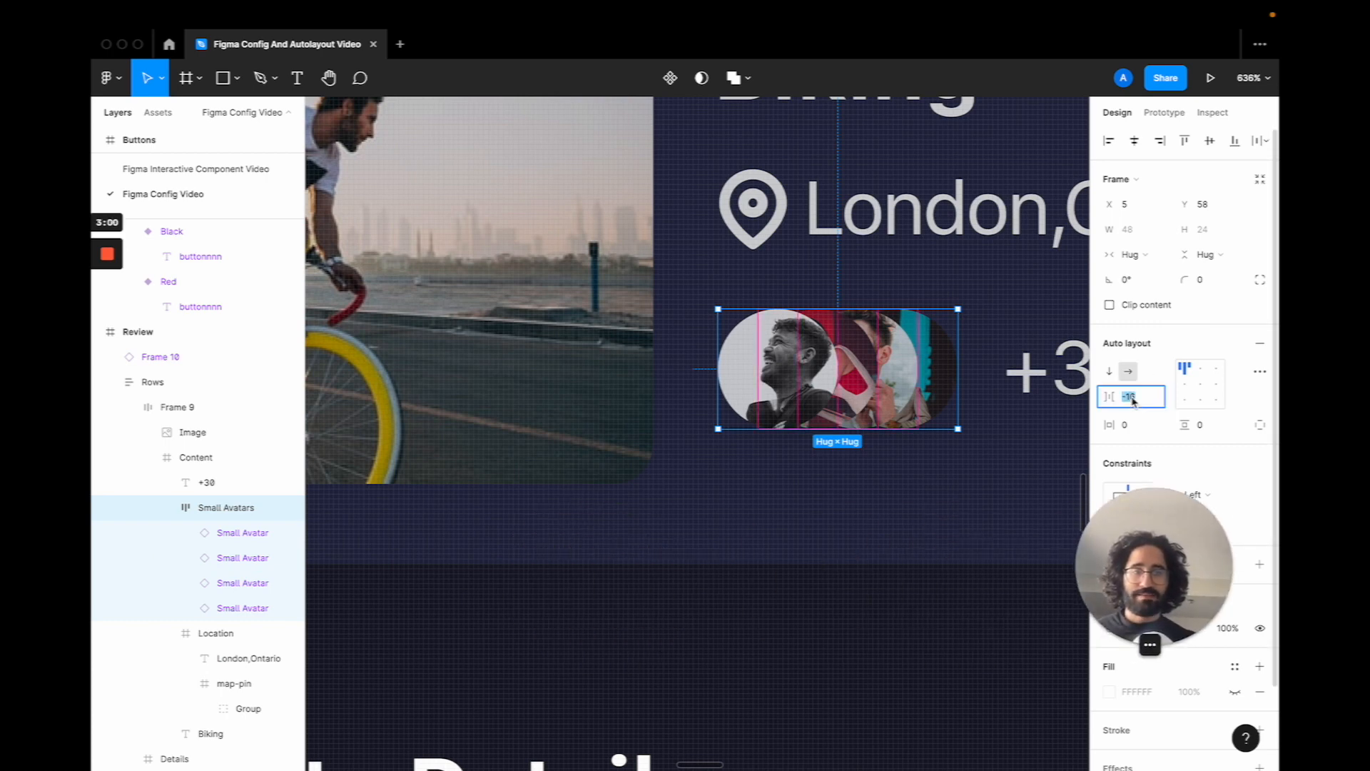
text(0)
key(Return)
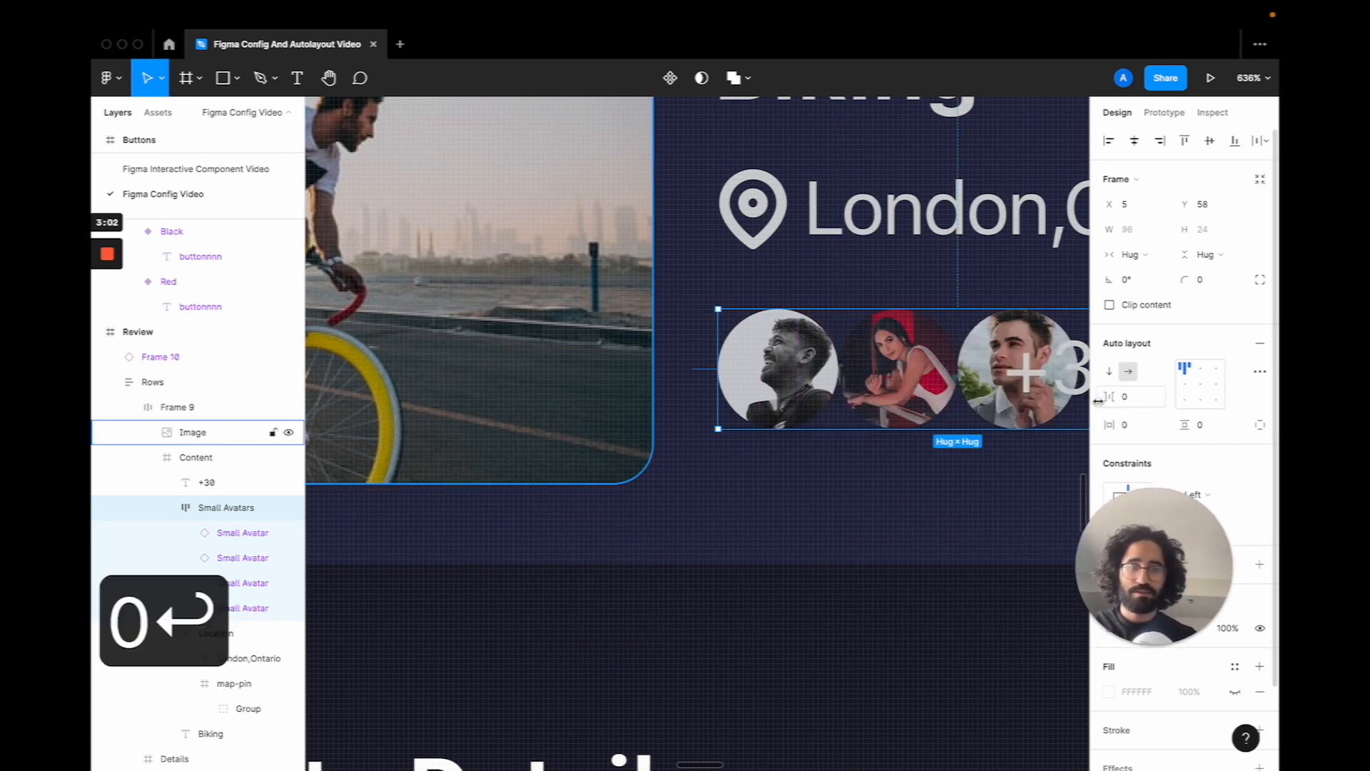
scroll(826, 437, right, 5)
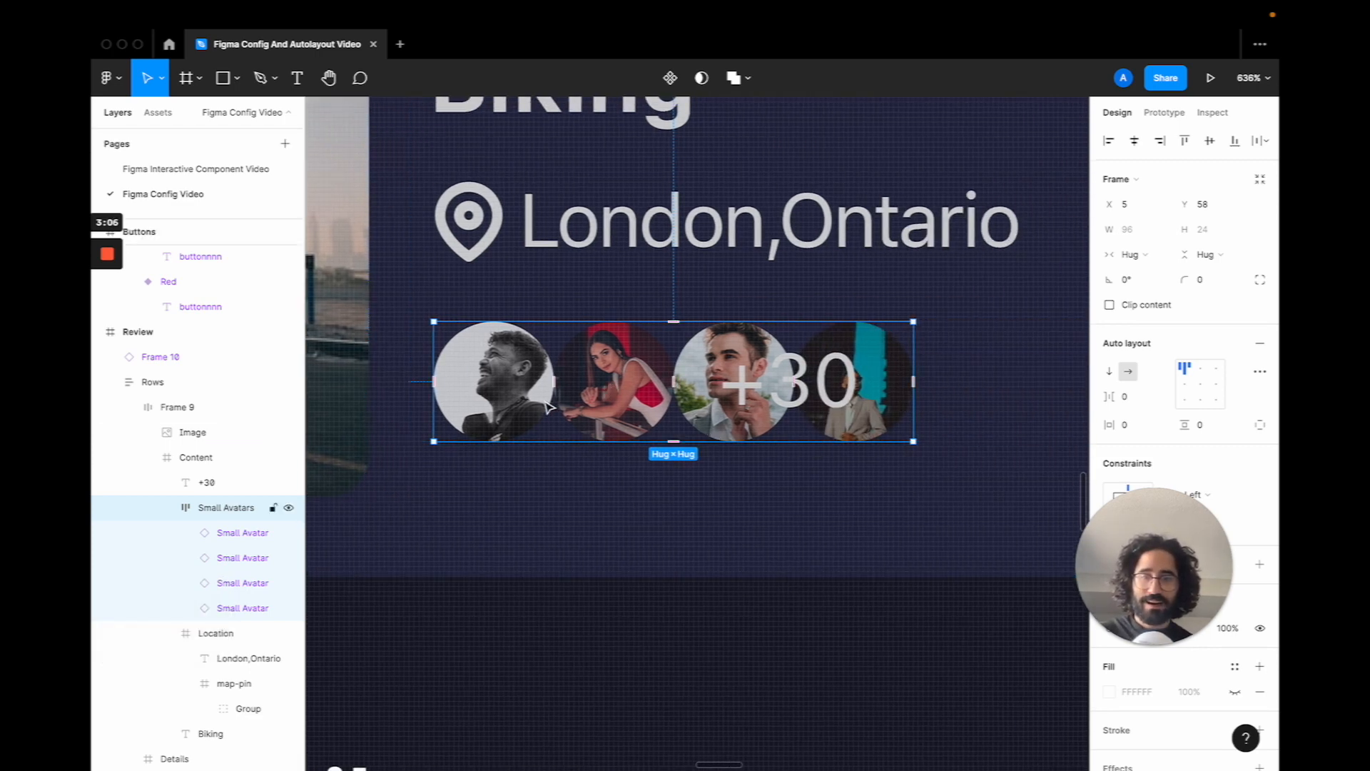
Reduce the Small Avatars item spacing gradually to -16 so the avatars overlap
click(1136, 398)
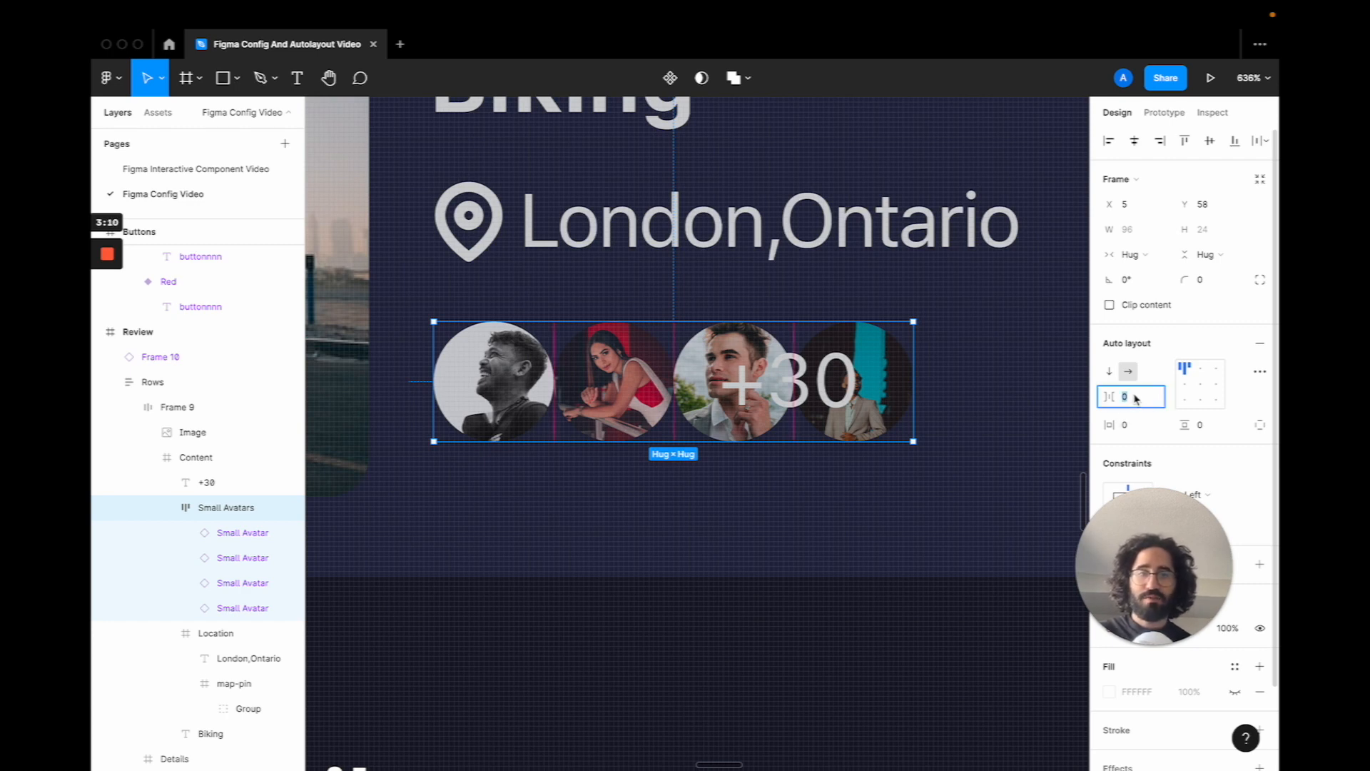
key(Down)
key(Down)
key(Down)
key(Down)
key(Down)
key(Down)
key(Down)
key(Down)
key(Down)
key(Down)
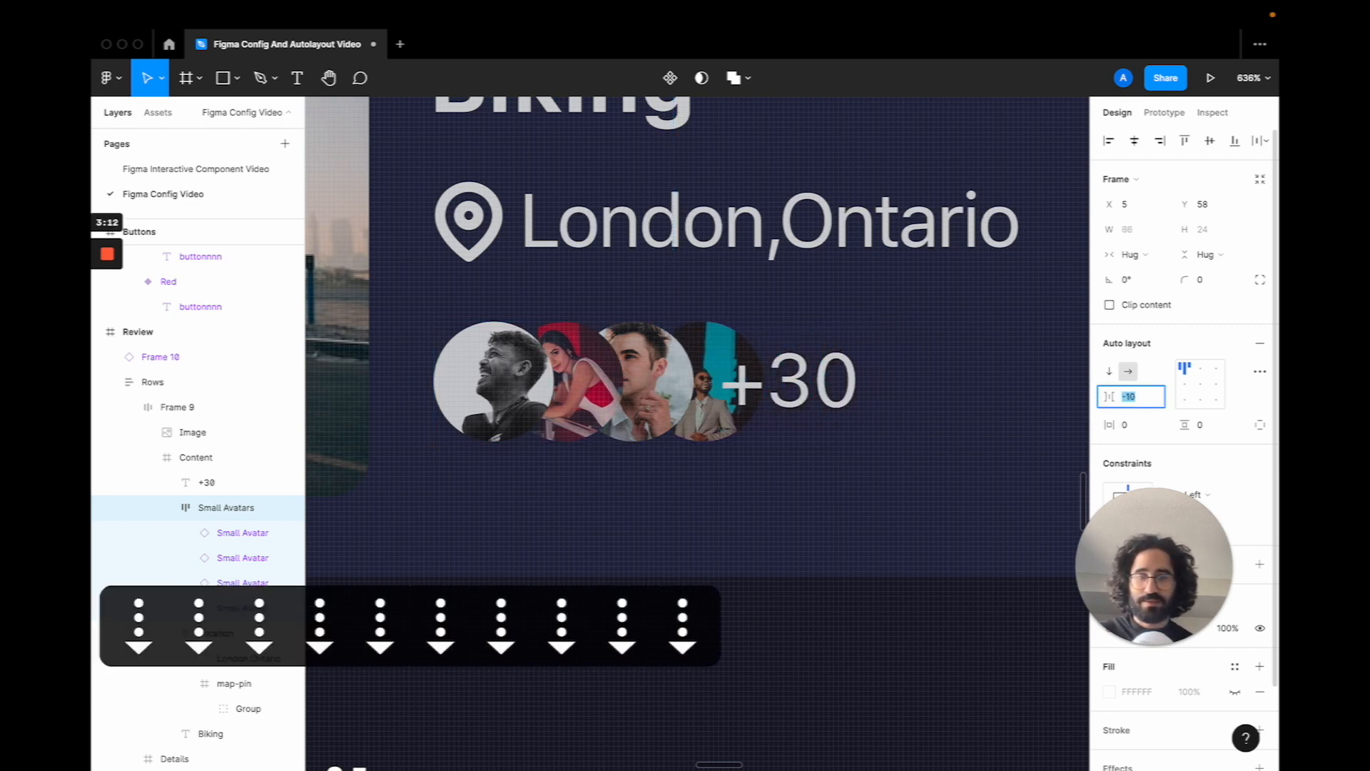
key(Down)
key(Down)
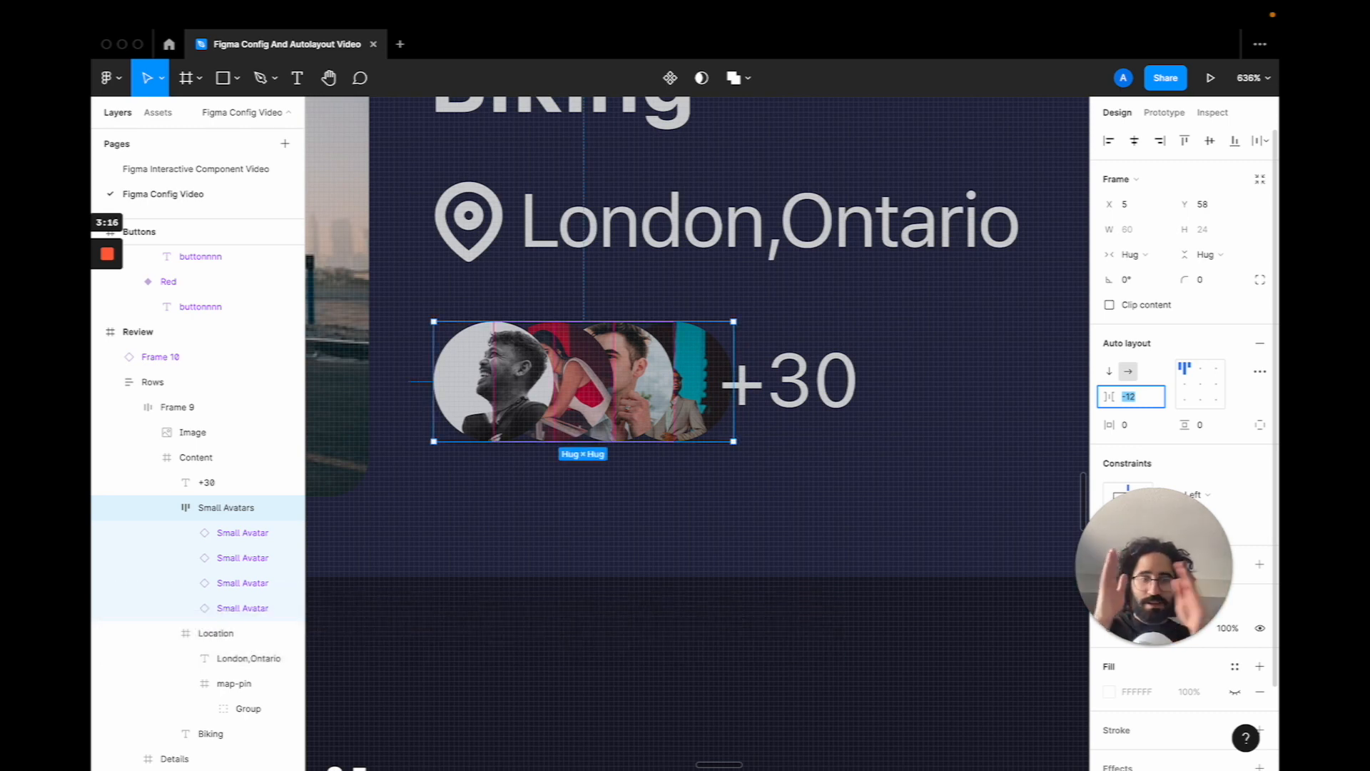
key(Down)
key(Down)
key(Down)
key(Down)
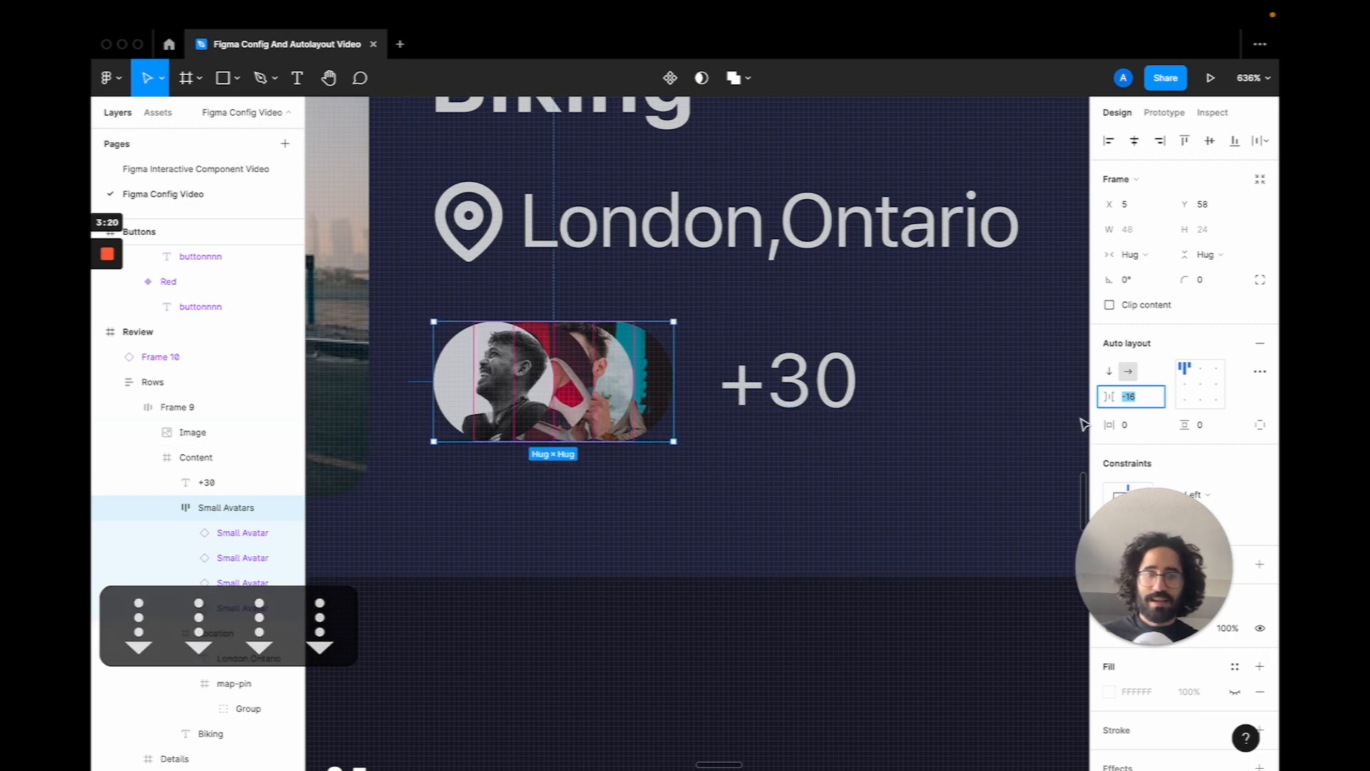
Set the Small Avatars frame's canvas stacking to Last on top in its advanced layout settings
click(1259, 371)
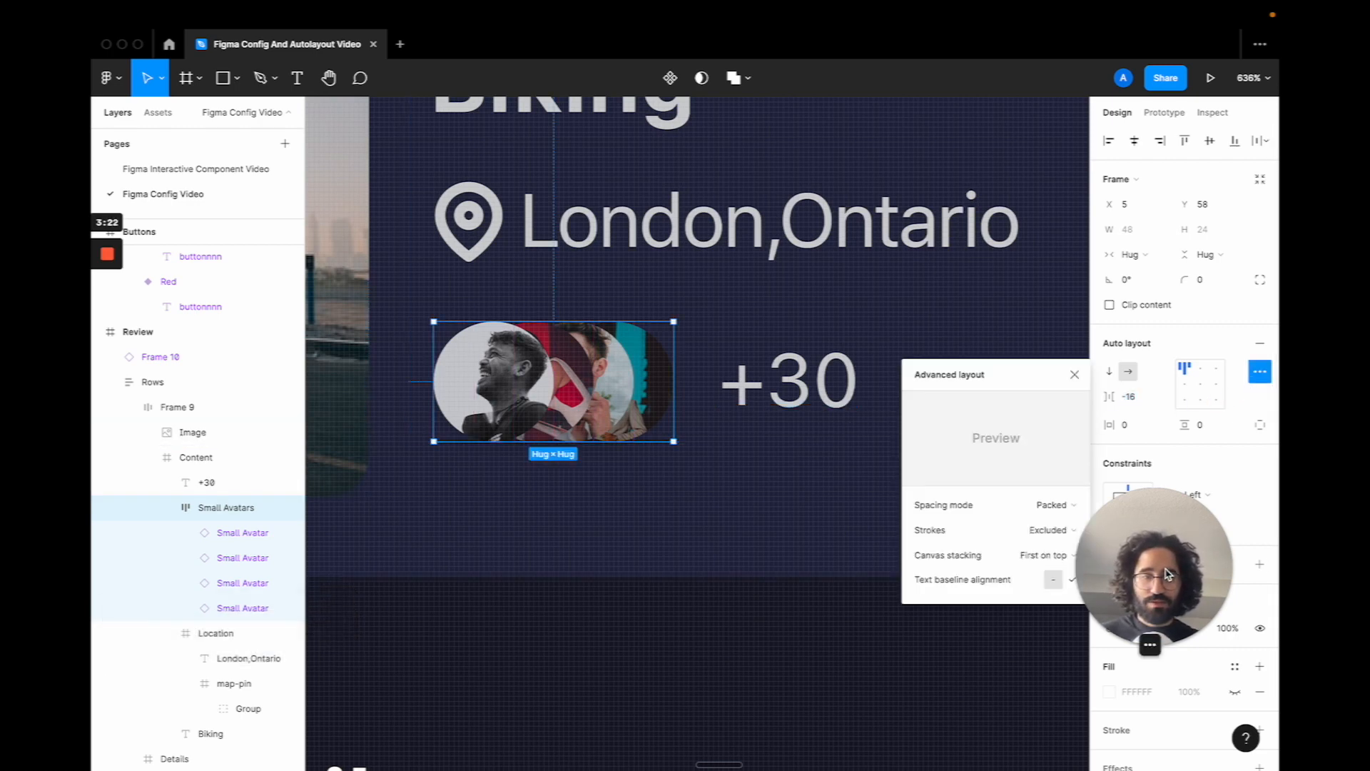
click(1047, 554)
click(1063, 575)
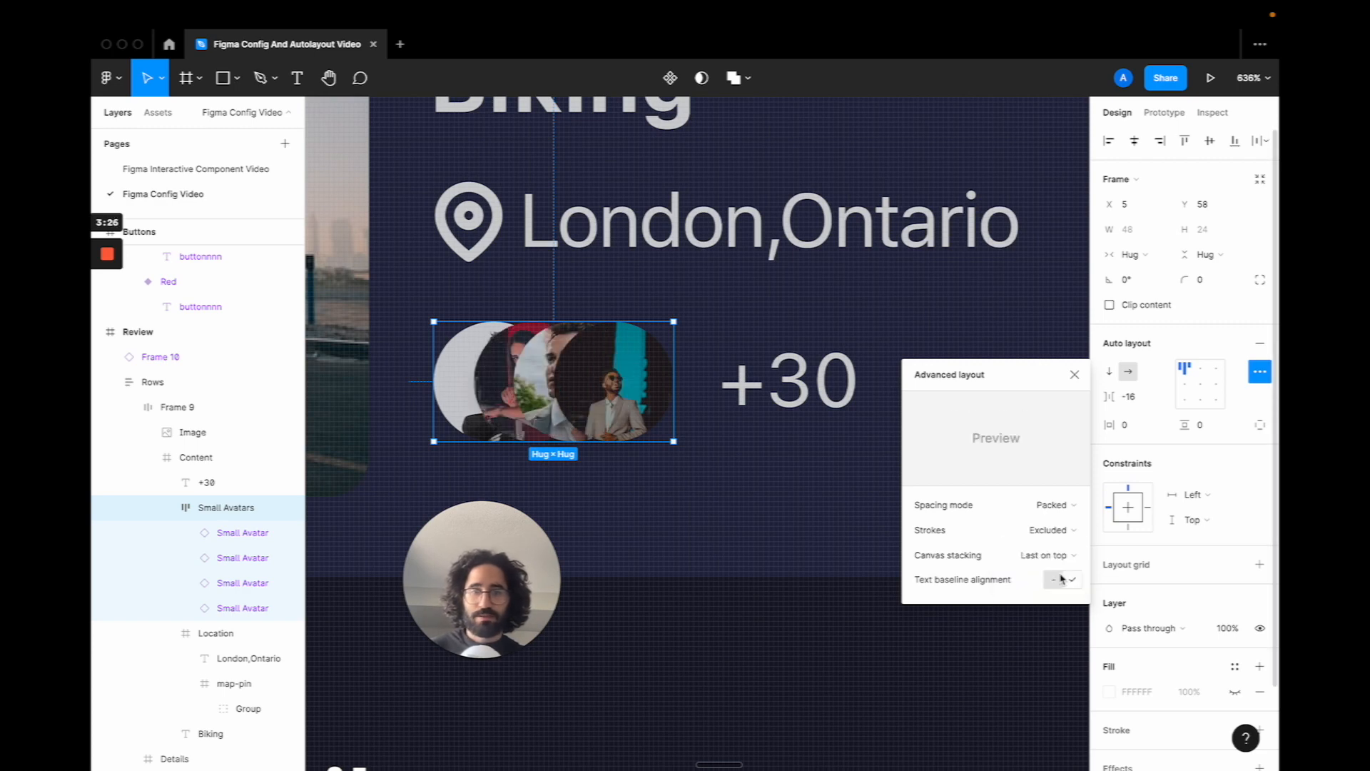
Set the avatars' canvas stacking to First on top and close the advanced layout settings
click(1032, 555)
click(1046, 536)
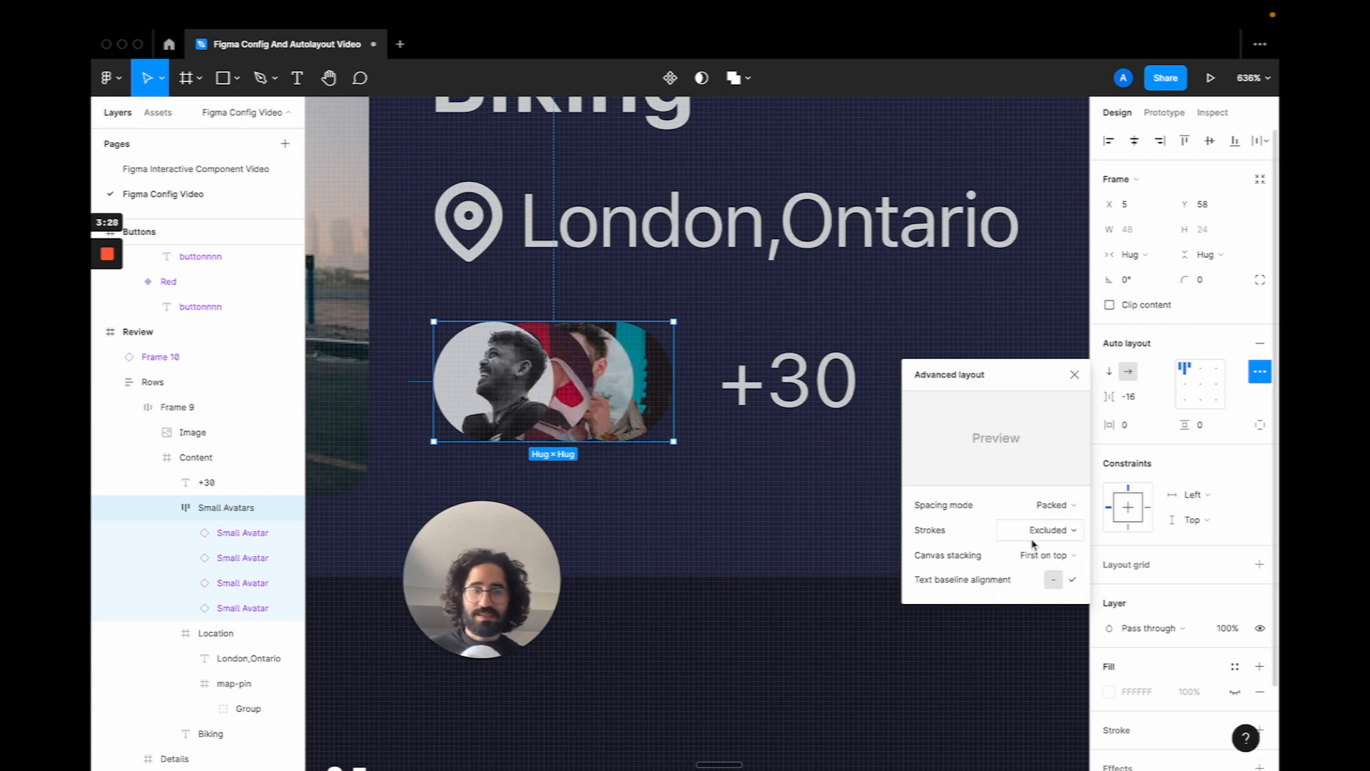
click(1075, 376)
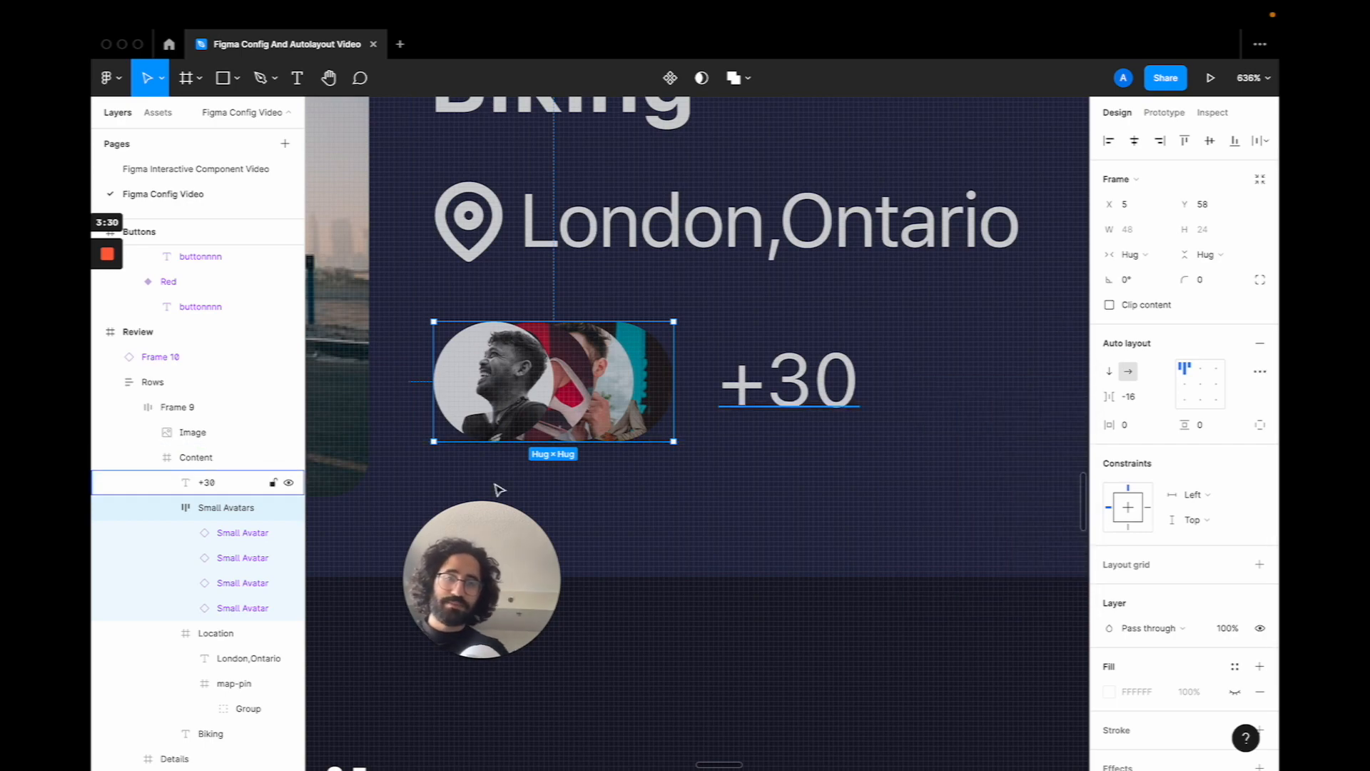
Select the Rows frame on the Checkout screen and examine its item spacing value in the auto layout settings
drag(485, 554, 954, 553)
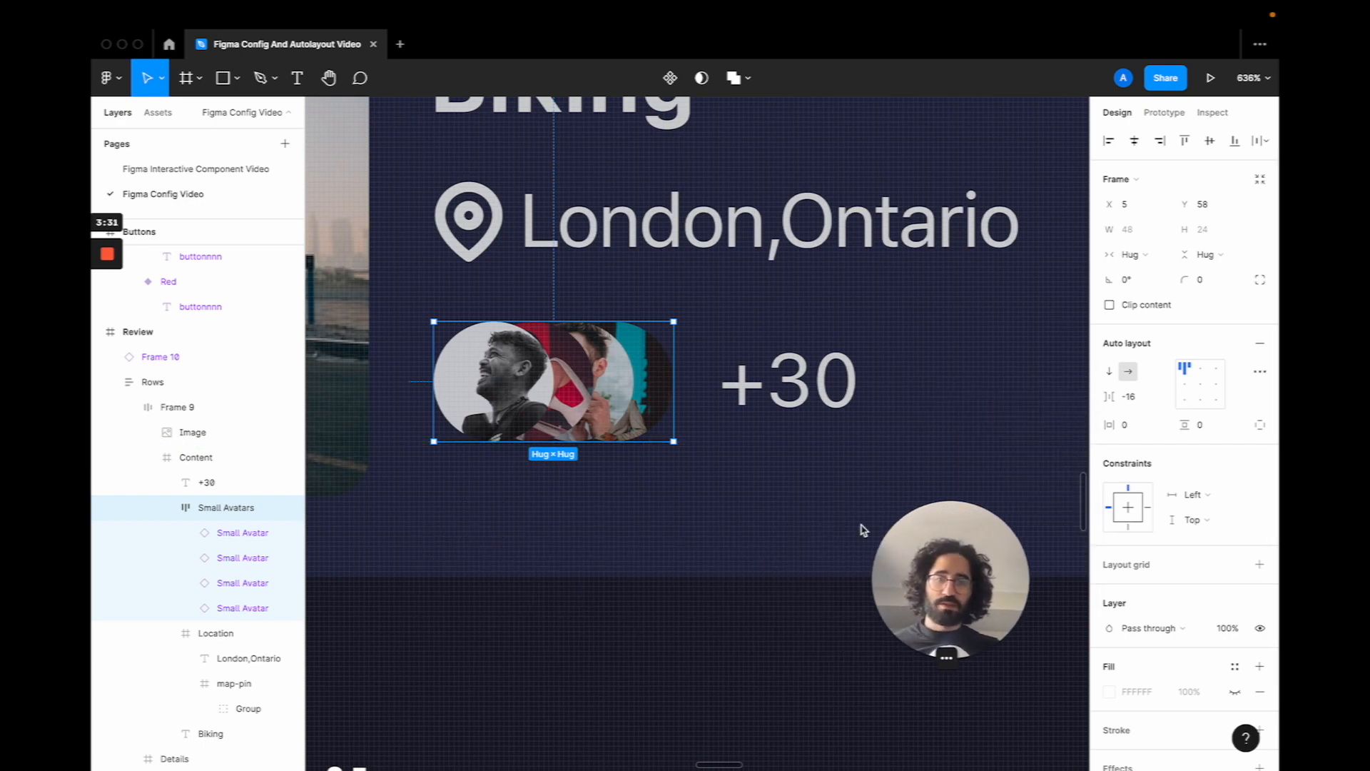
scroll(802, 506, down, 10)
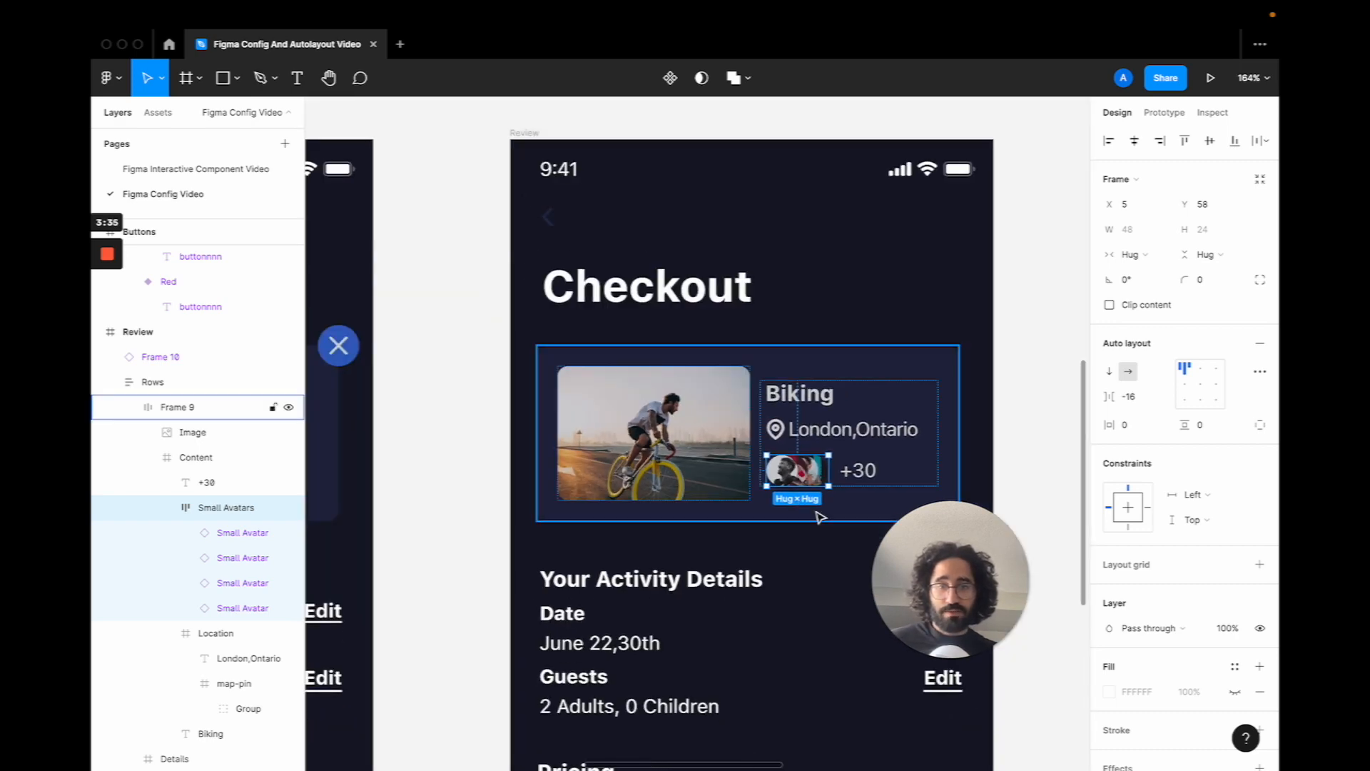
scroll(821, 517, down, 3)
click(821, 517)
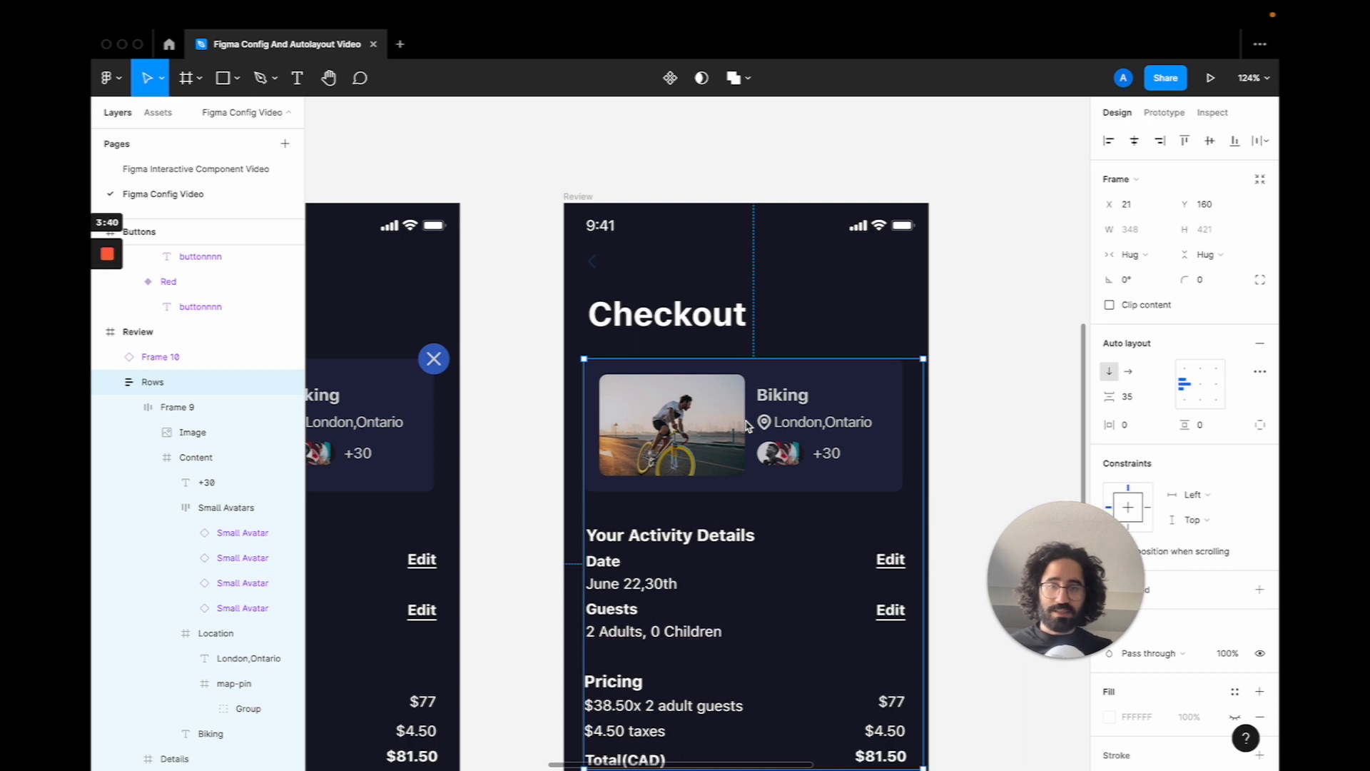
scroll(747, 426, down, 5)
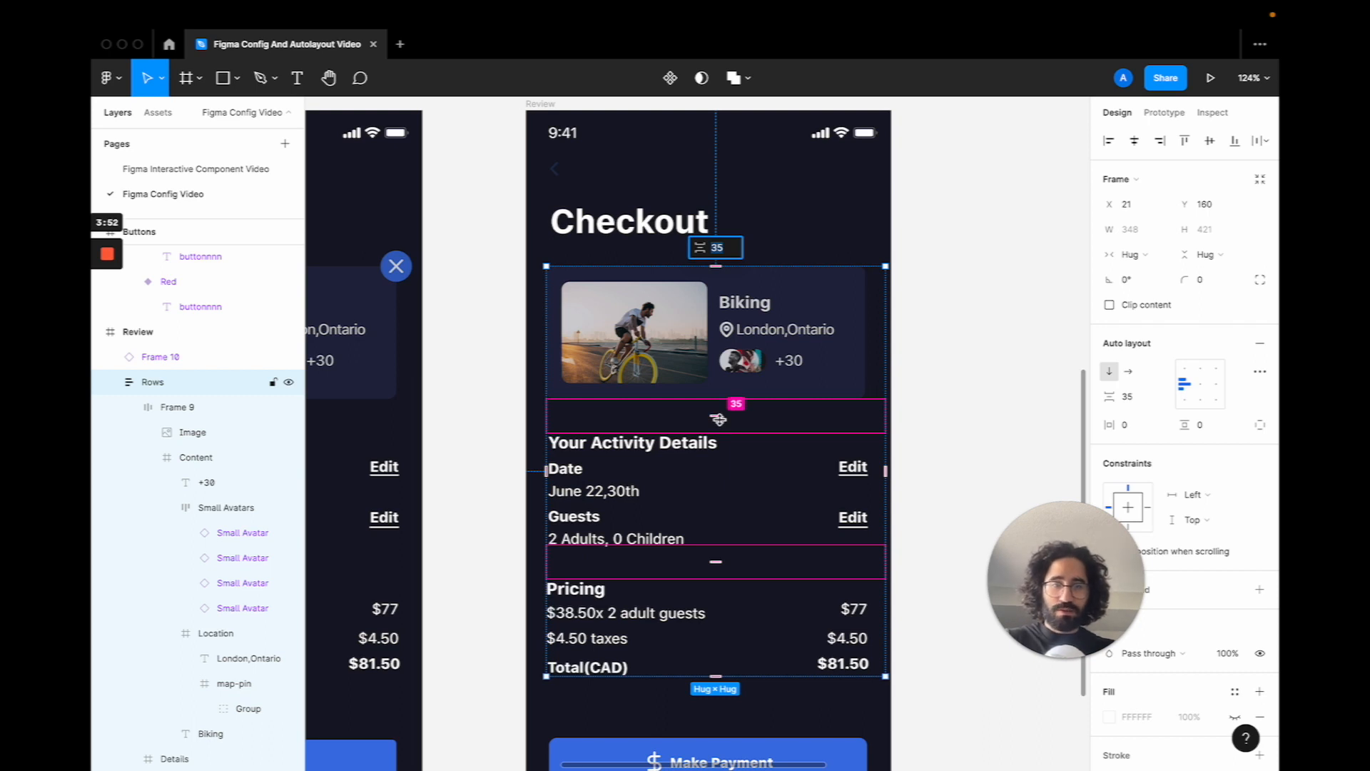
click(1131, 396)
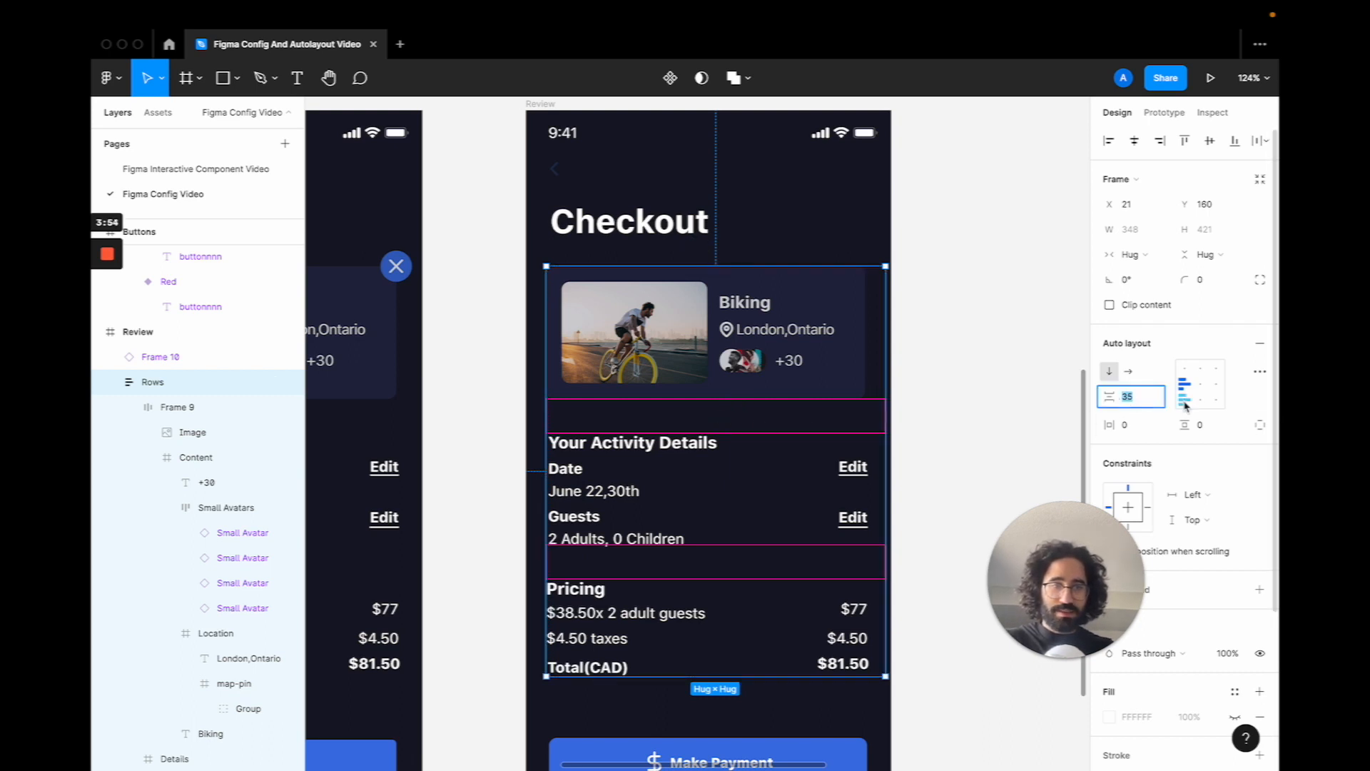
click(724, 409)
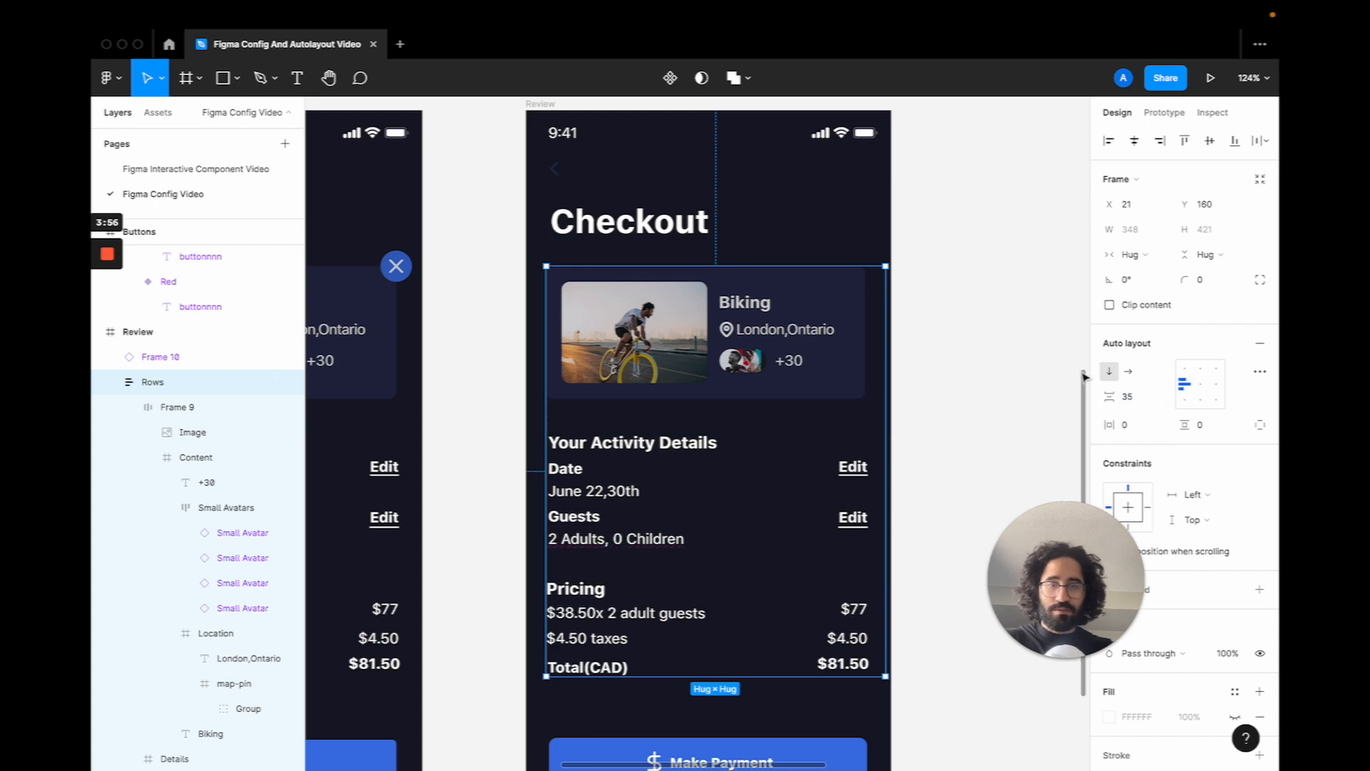
Reselect the Rows frame and adjust the spacing between its items to 36 directly on the canvas
click(777, 217)
click(702, 223)
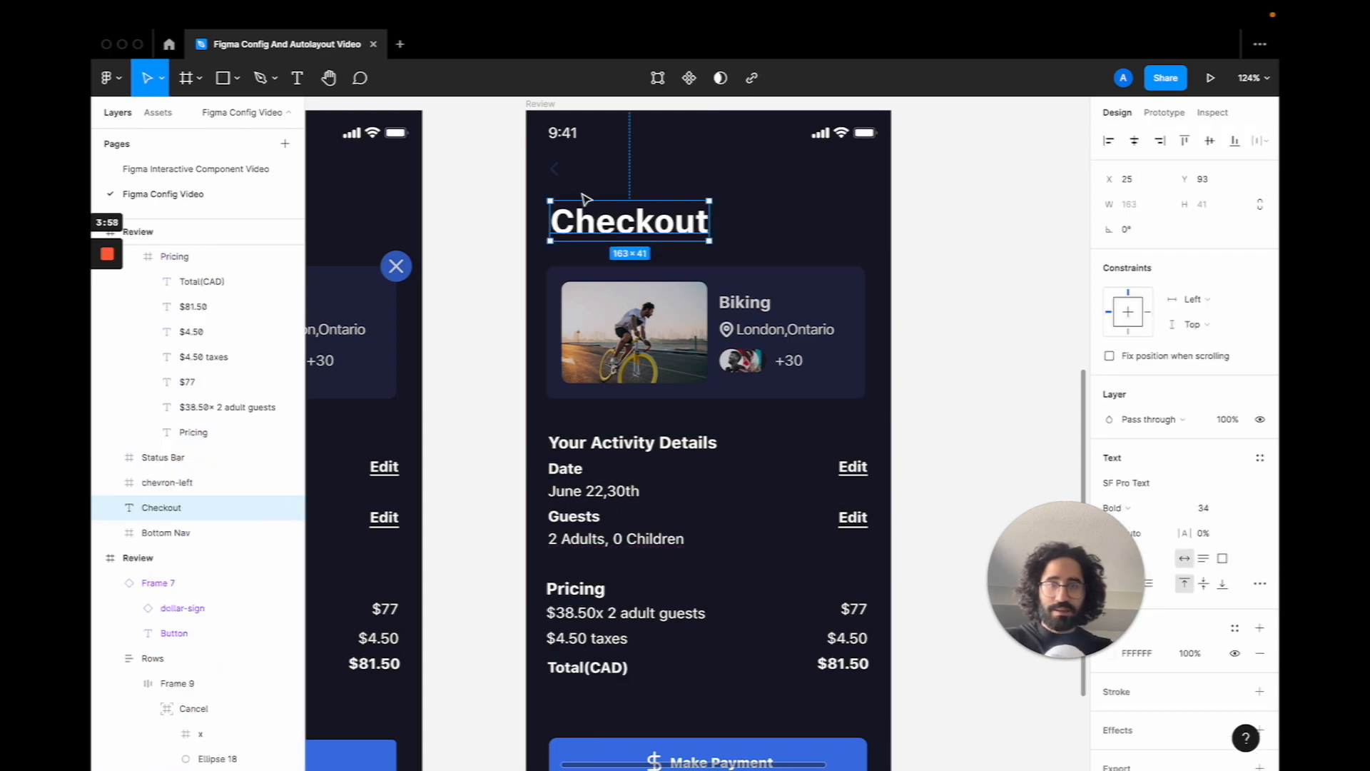
click(761, 311)
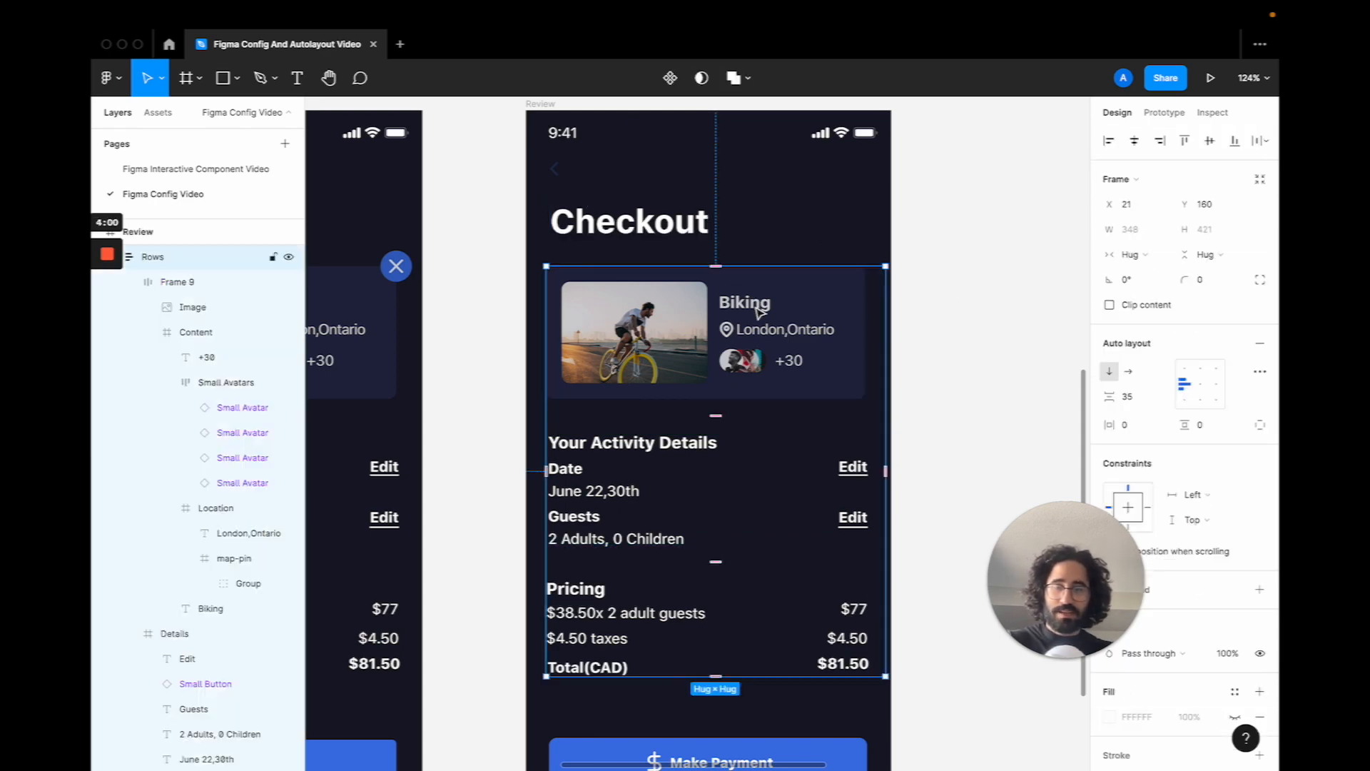
scroll(760, 311, right, 1)
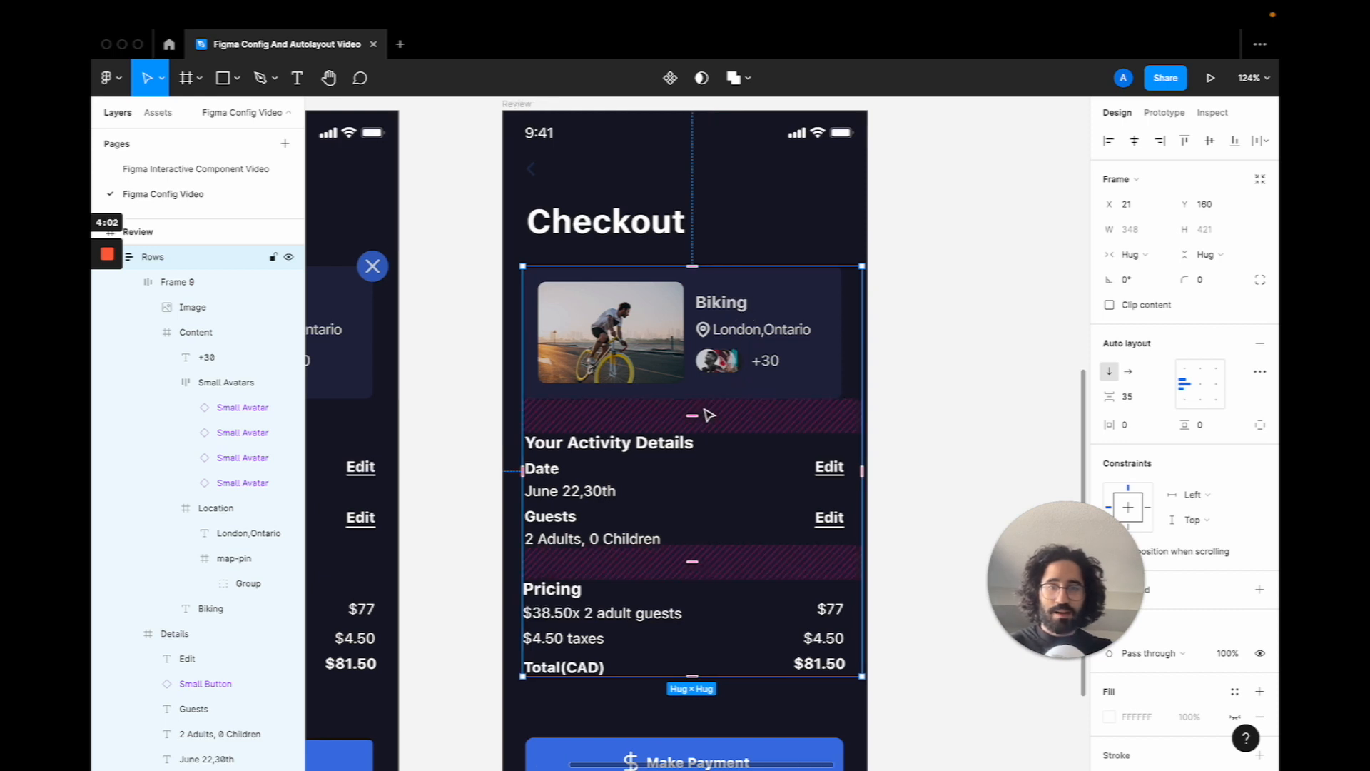
mouse_move(696, 416)
mouse_down()
mouse_move(695, 448)
mouse_move(691, 418)
mouse_up()
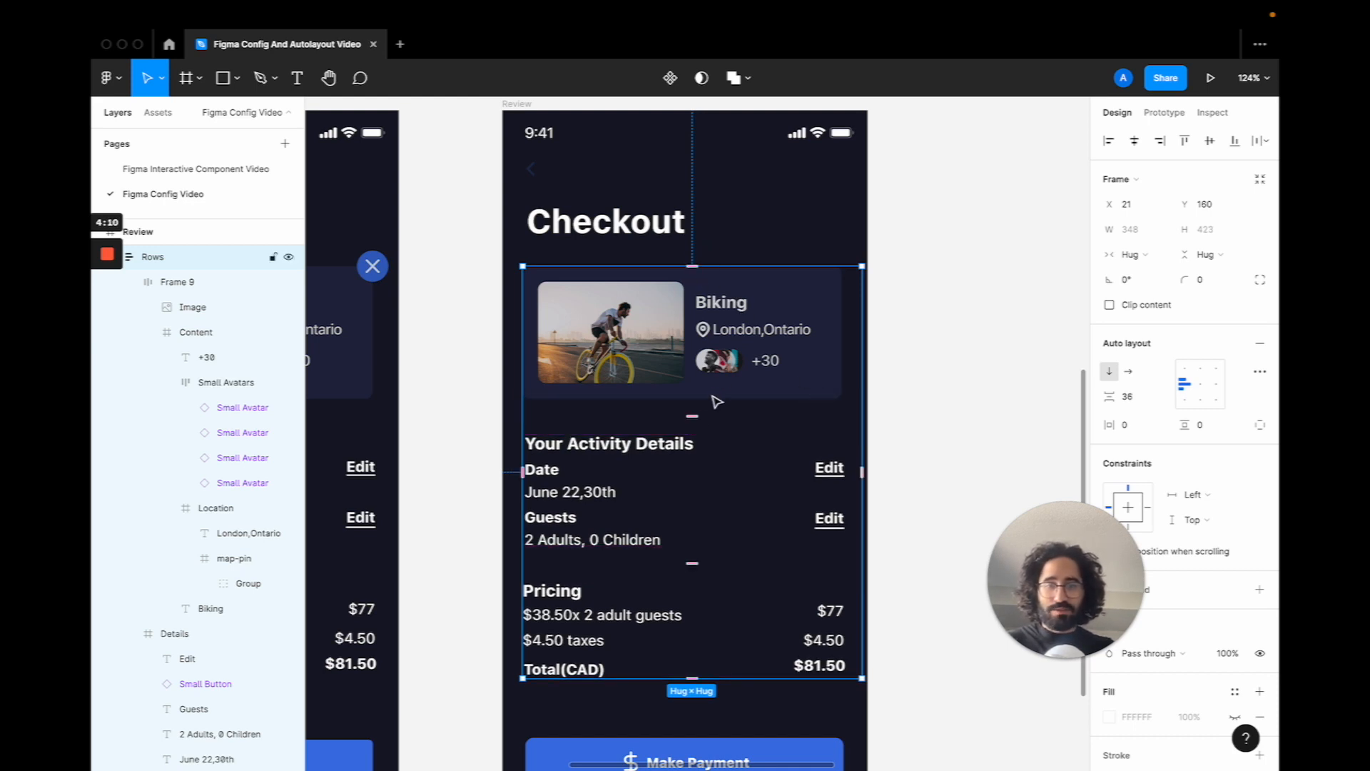
Inspect the Rows frame's on-canvas spacing and padding handles and its item spacing field
click(693, 417)
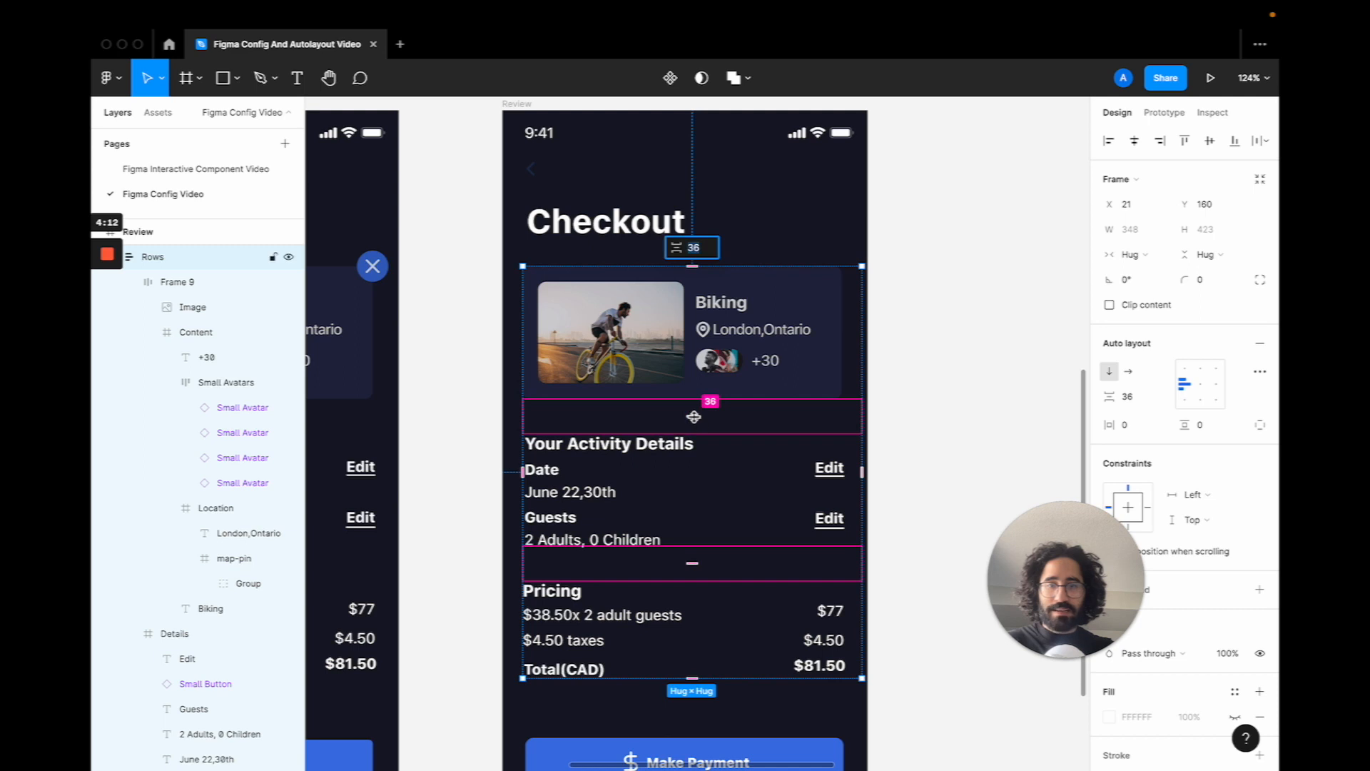
click(755, 257)
click(745, 336)
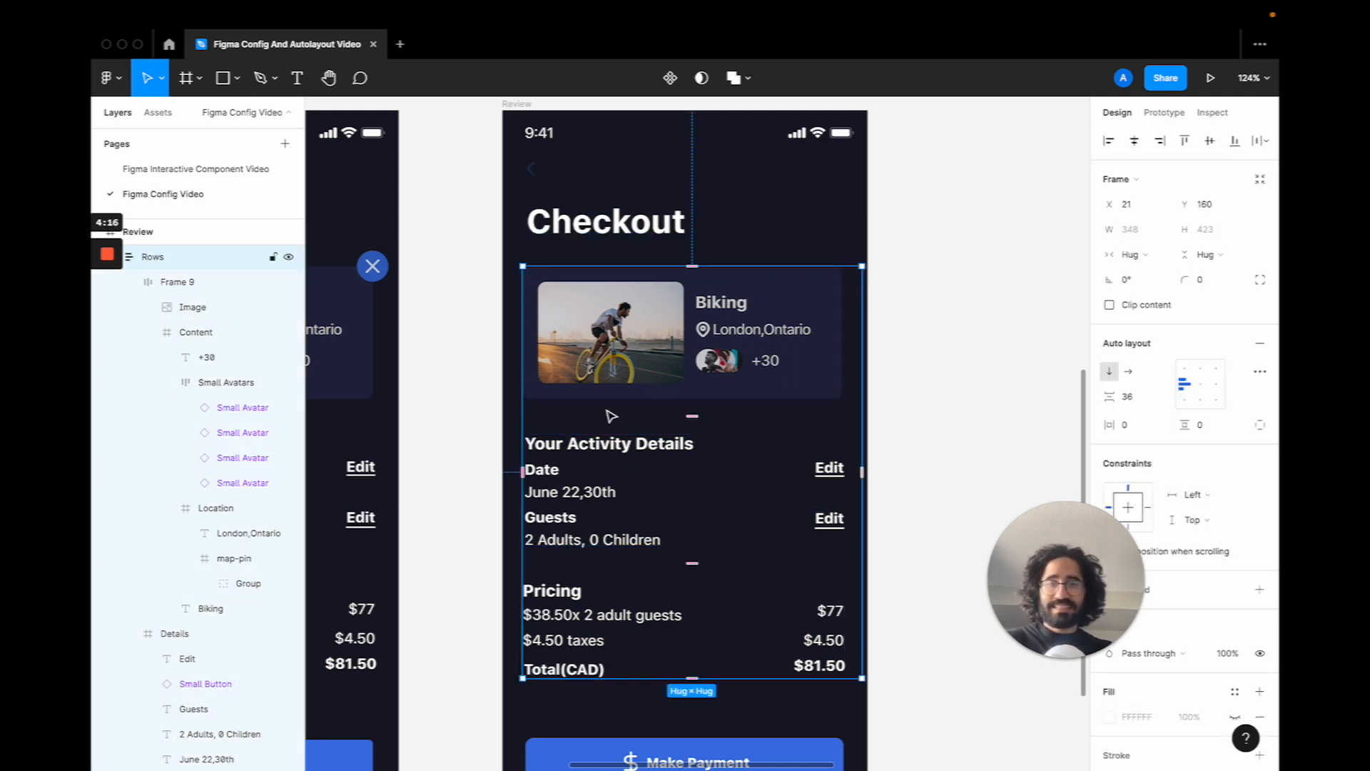
mouse_move(517, 471)
mouse_down()
mouse_move(553, 469)
mouse_move(522, 474)
mouse_up()
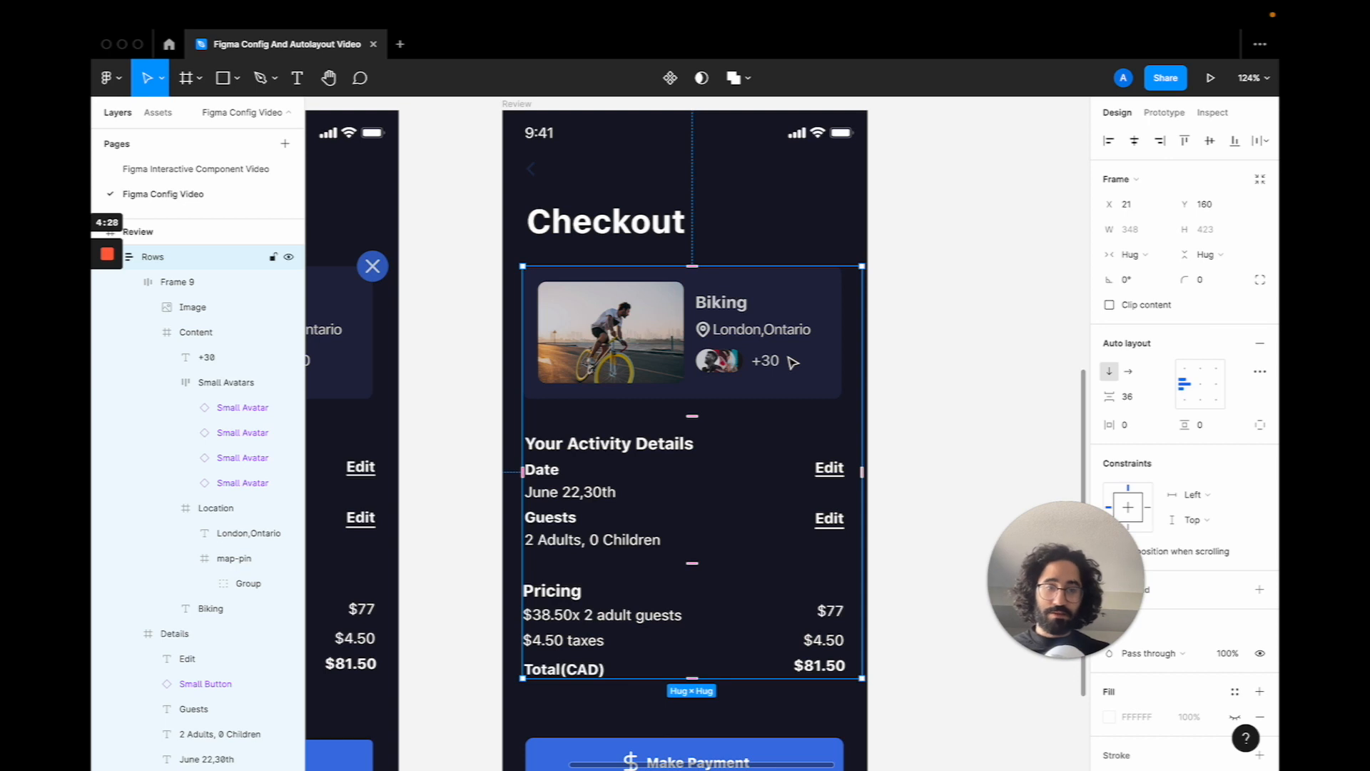
click(1138, 406)
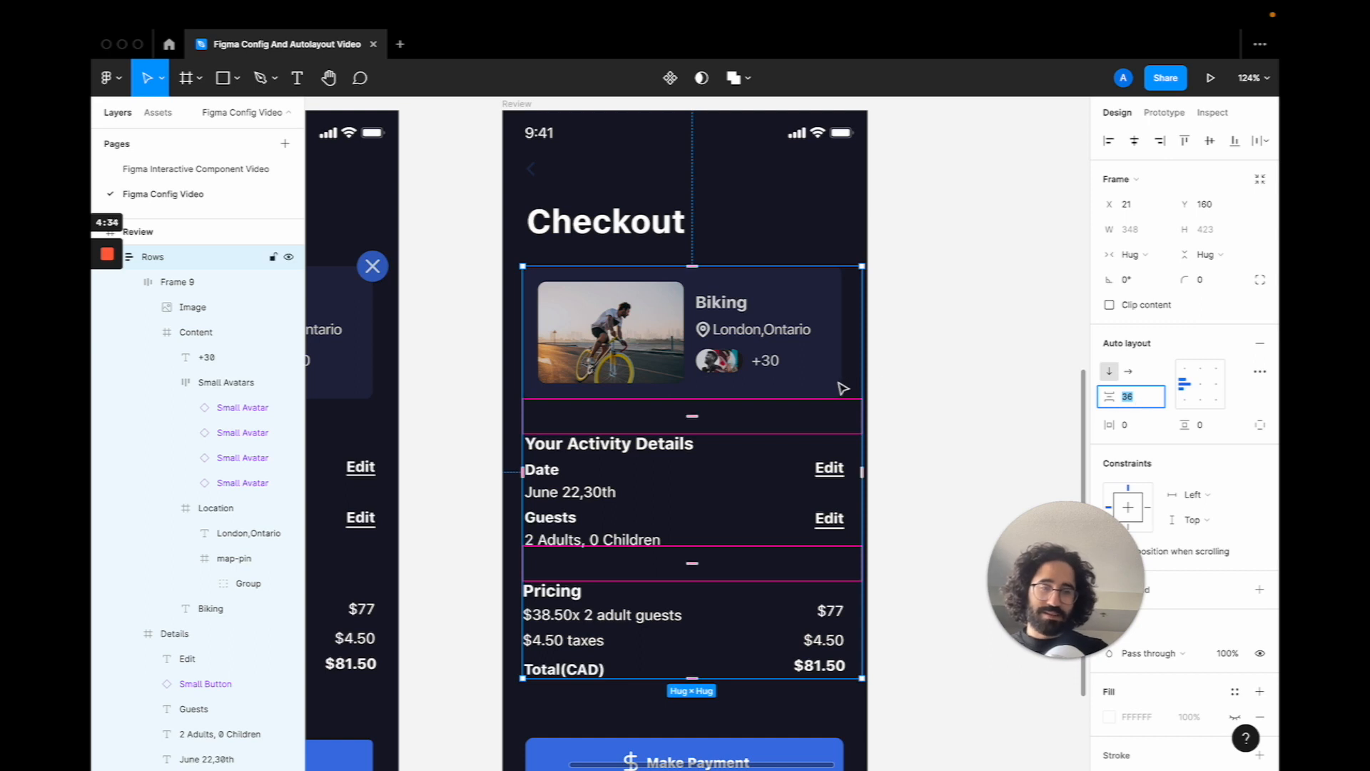
click(920, 355)
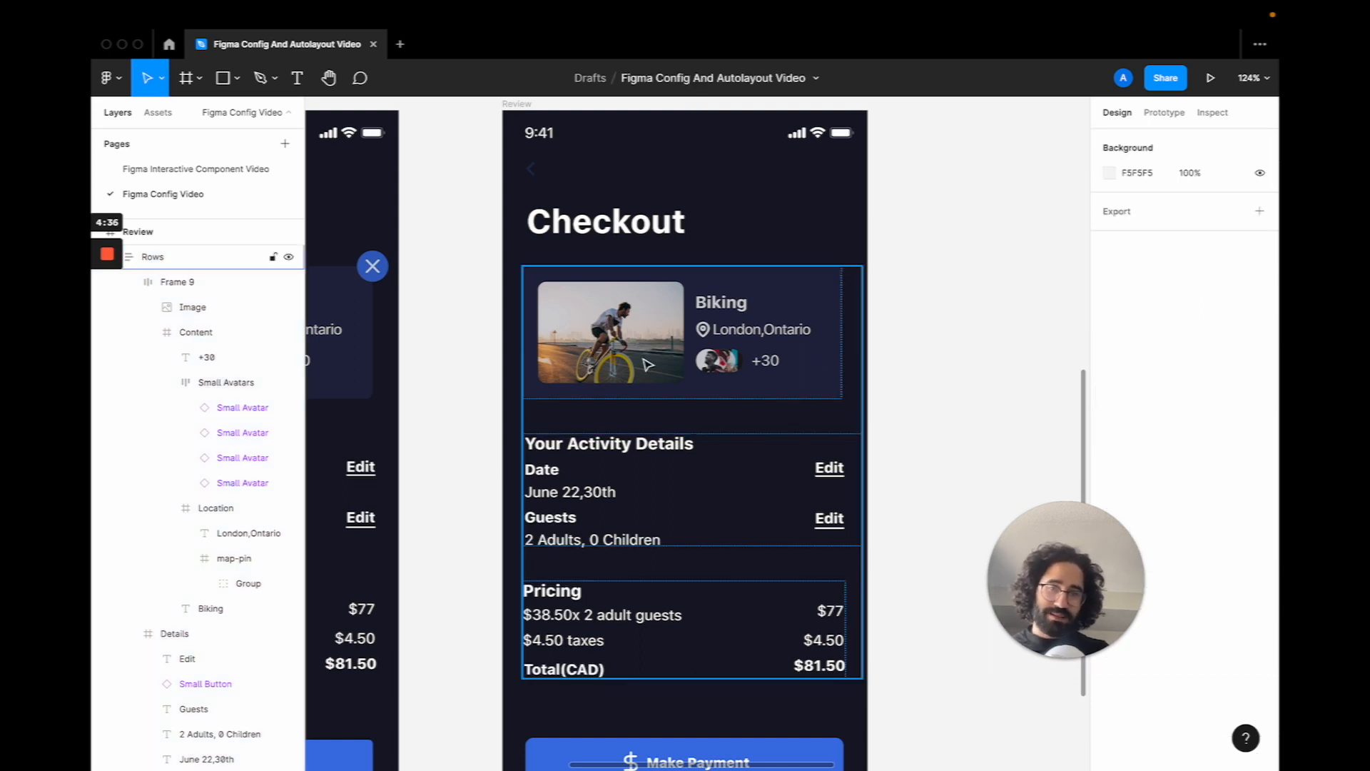
click(647, 364)
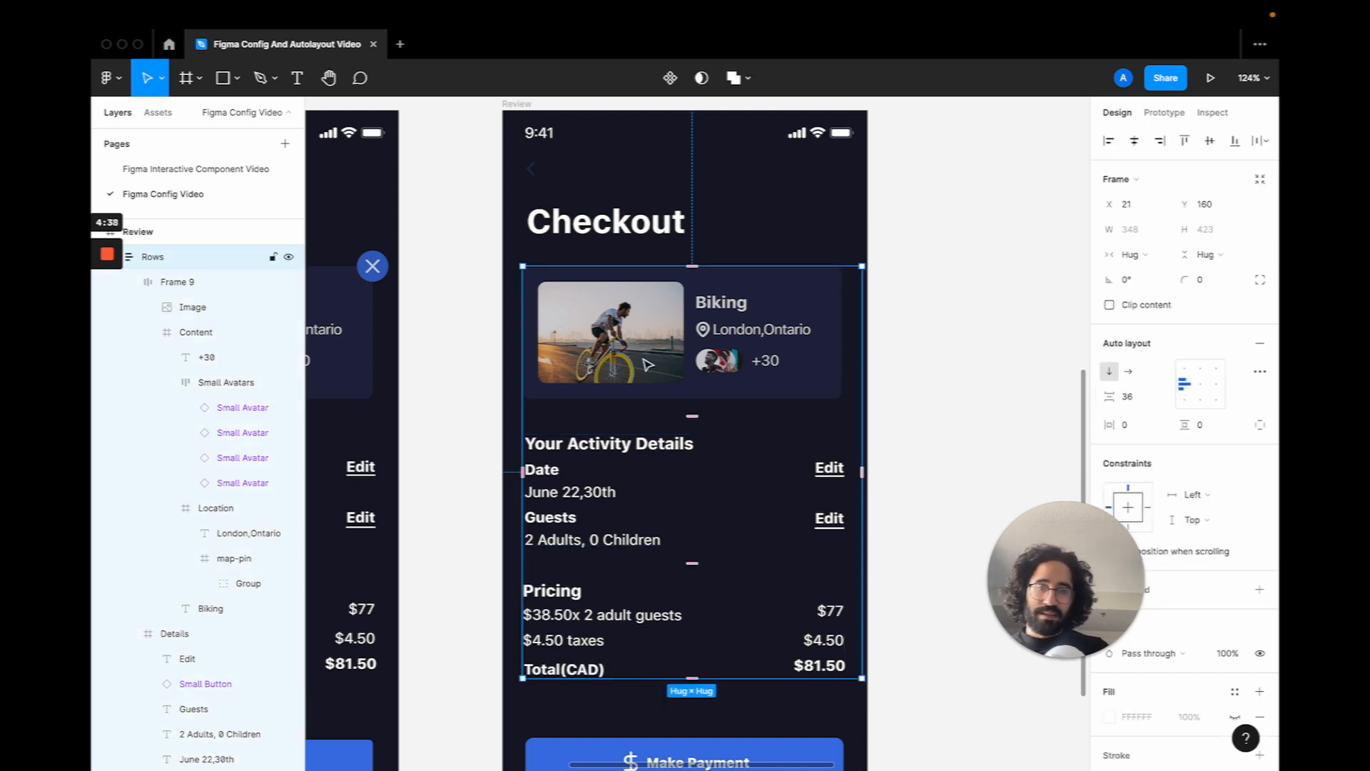
Examine the Biking card on the Checkout screen and compare it with the neighbouring version that has a cancel badge
scroll(648, 365, down, 2)
scroll(647, 364, left, 3)
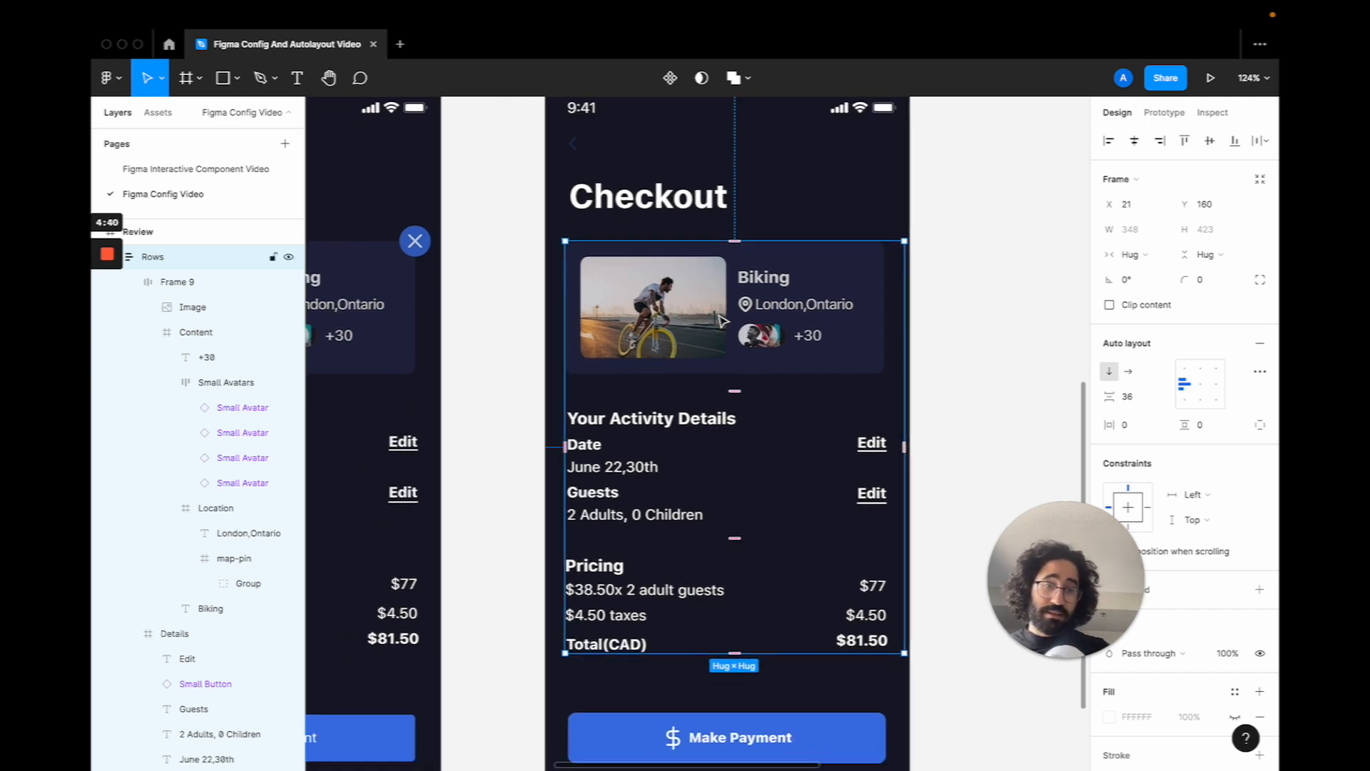
scroll(721, 320, down, 2)
scroll(720, 319, left, 4)
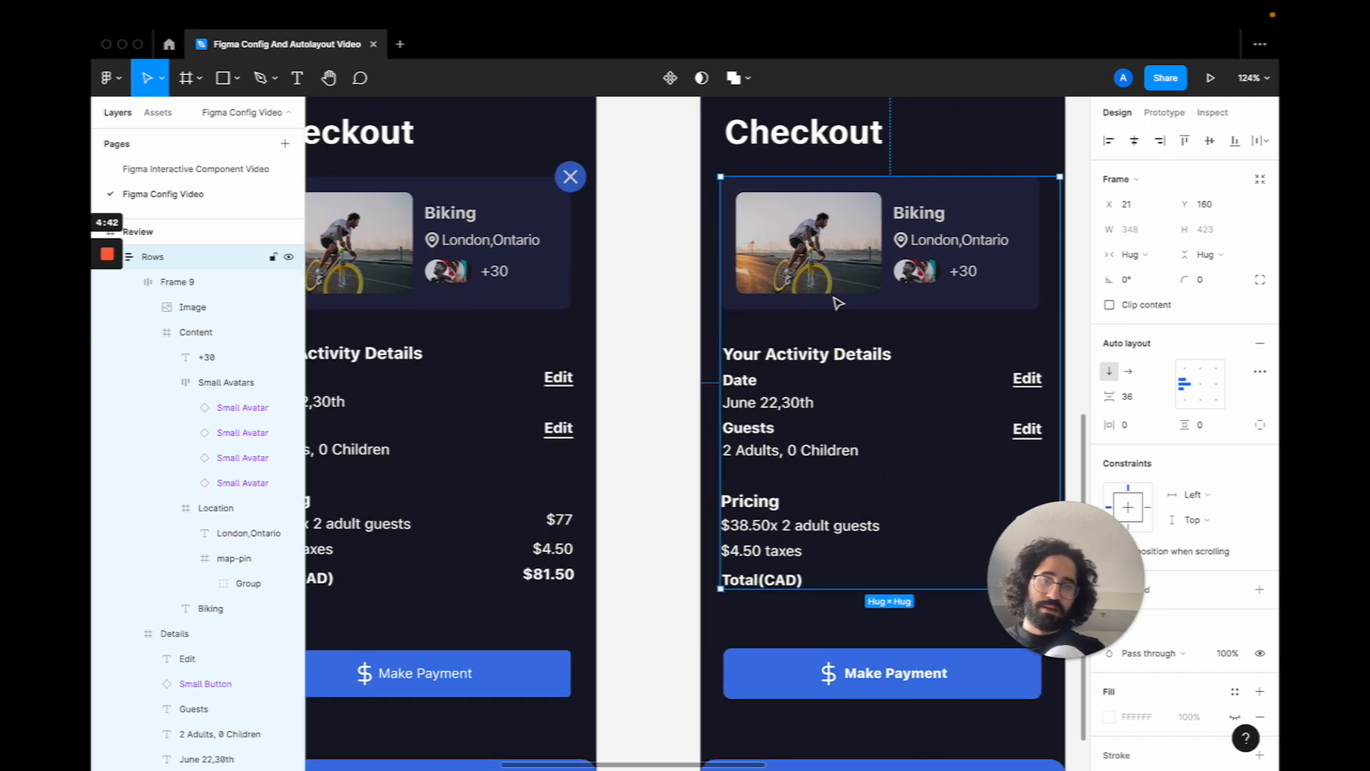
scroll(889, 243, up, 5)
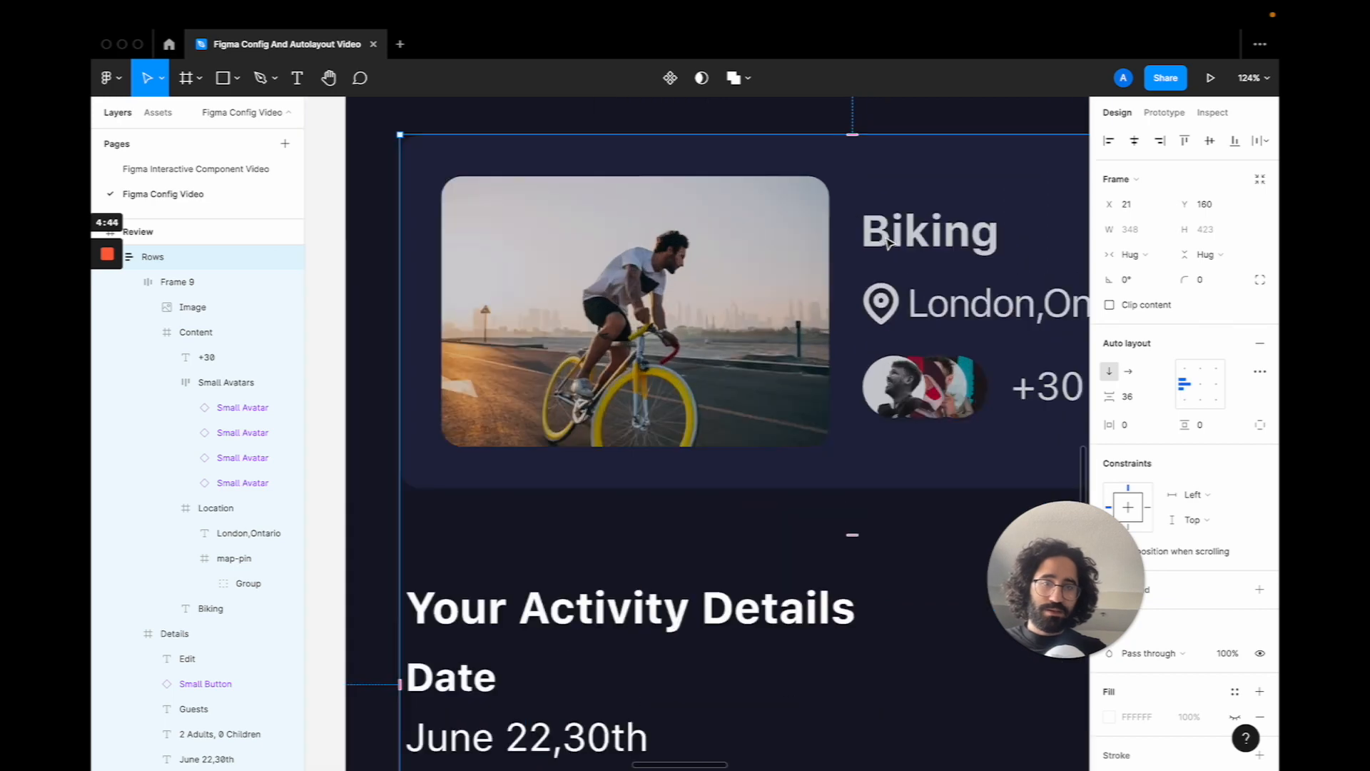
scroll(890, 242, down, 3)
scroll(890, 243, down, 1)
scroll(890, 242, right, 2)
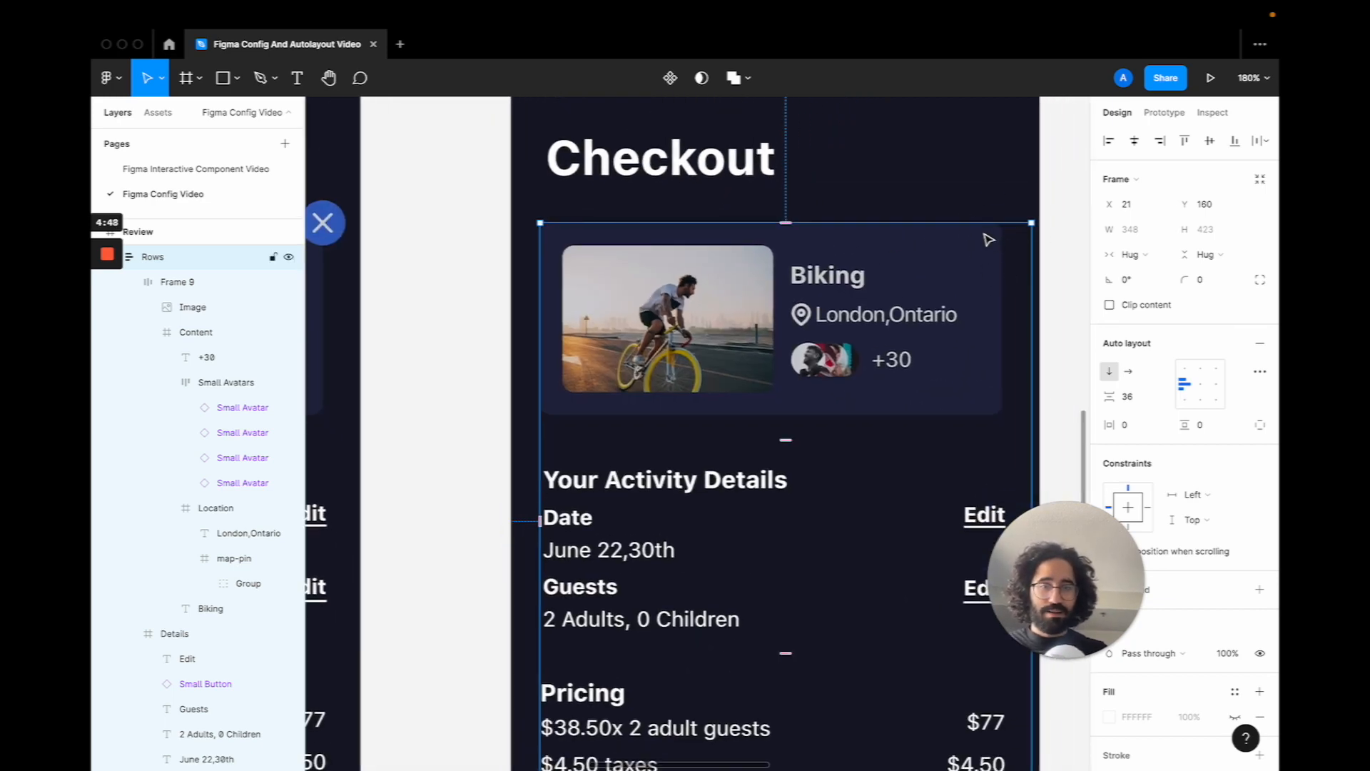
scroll(926, 300, down, 1)
scroll(927, 300, left, 2)
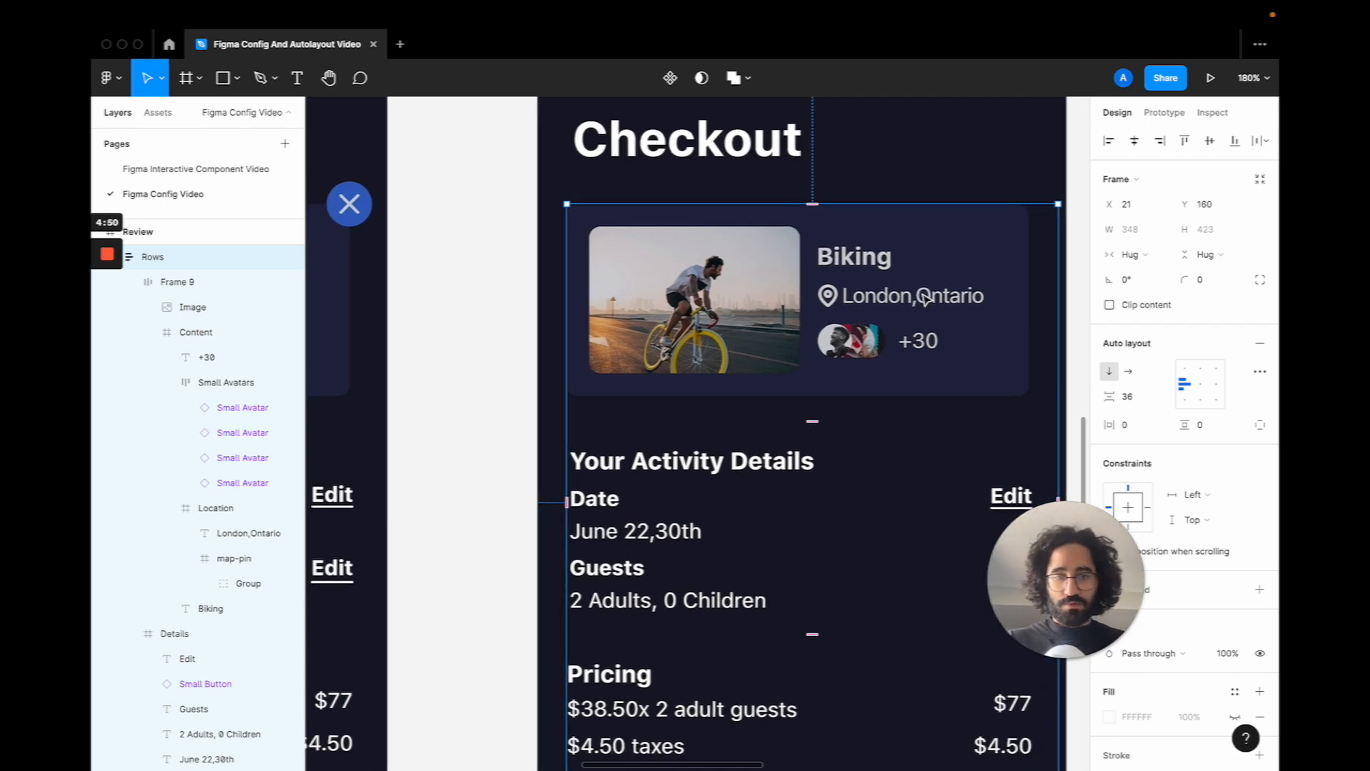
Draw an ellipse about 37 × 34 inside the Biking card frame, near its right edge
click(971, 187)
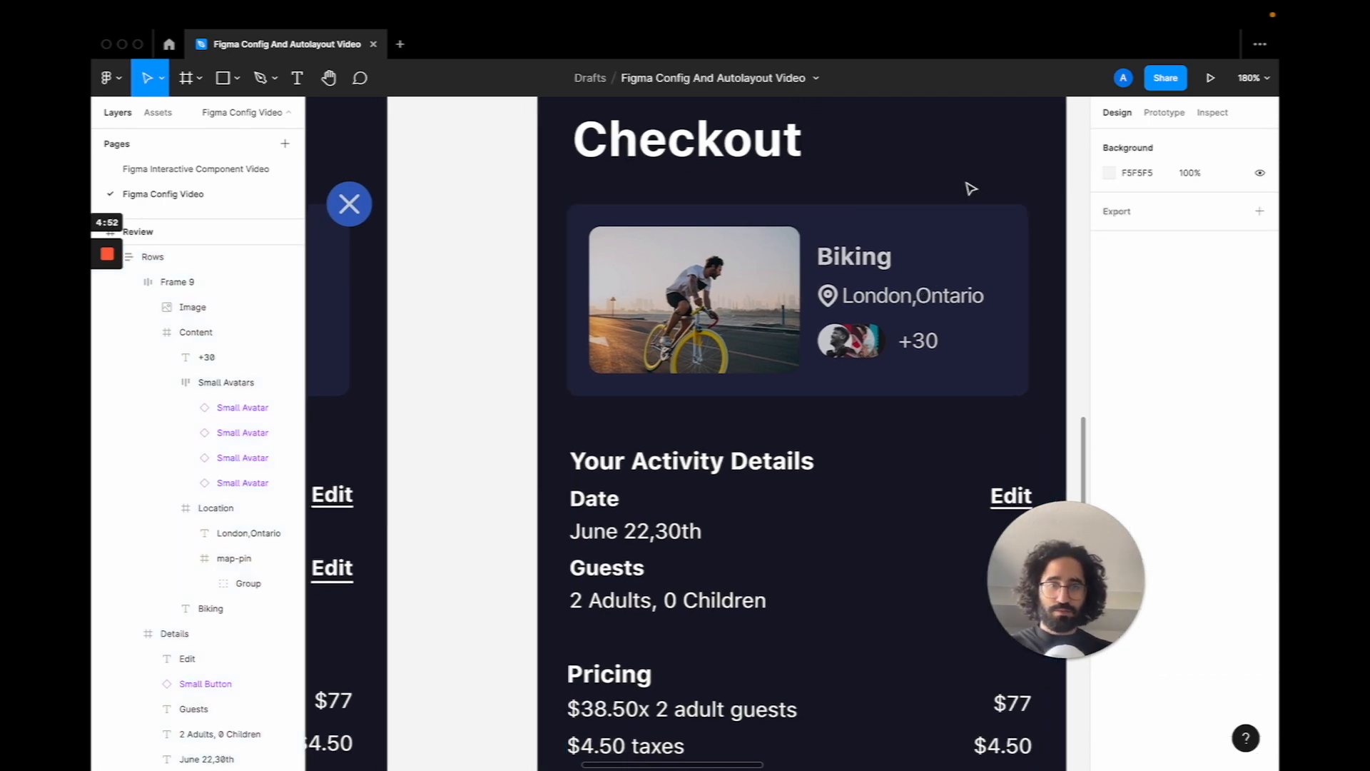
double_click(992, 241)
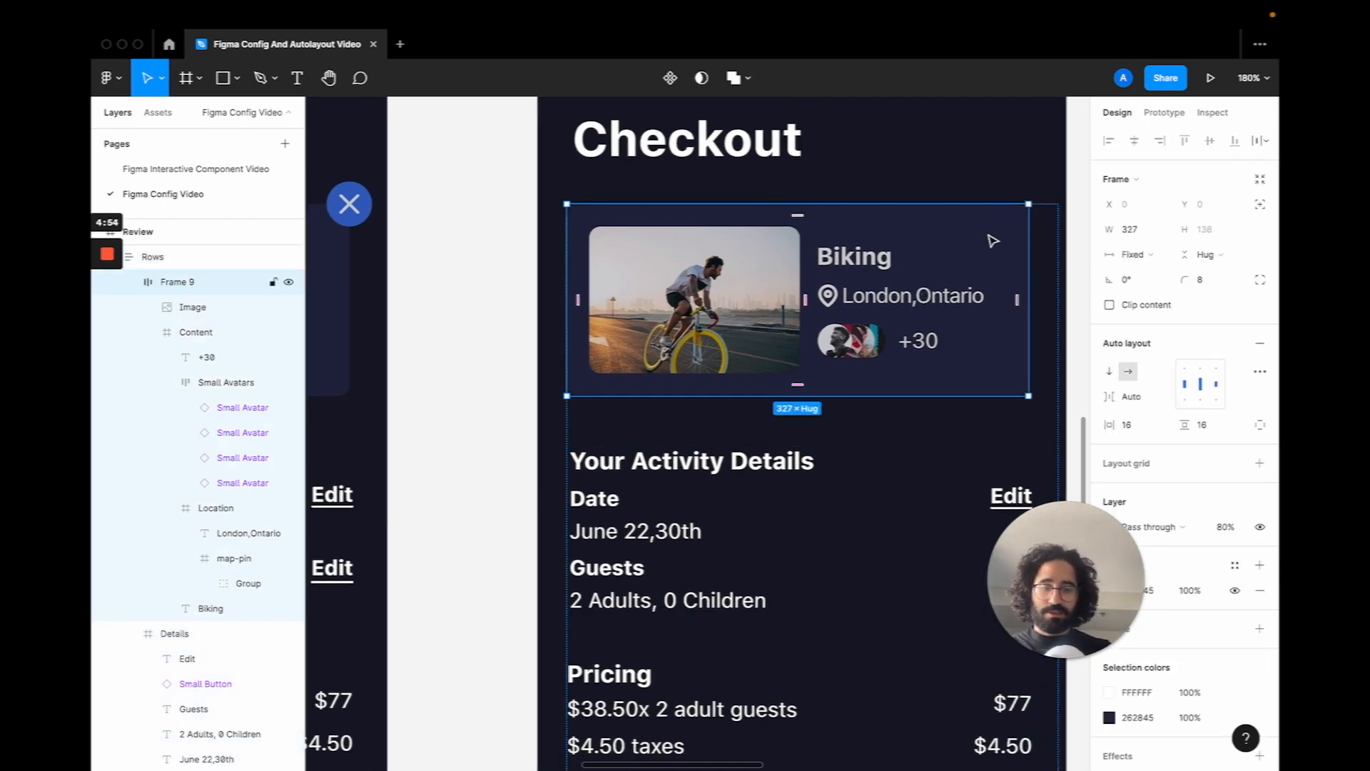
key(o)
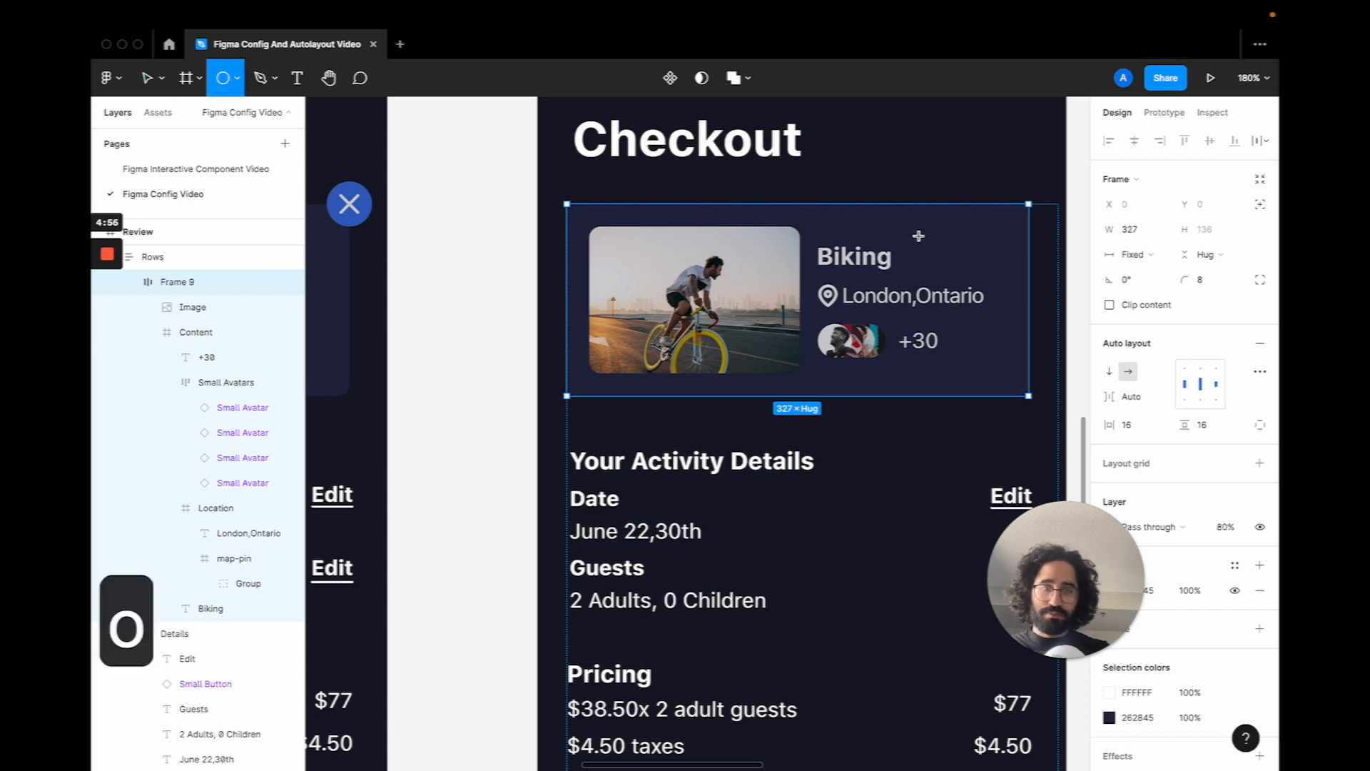
drag(953, 276, 1006, 324)
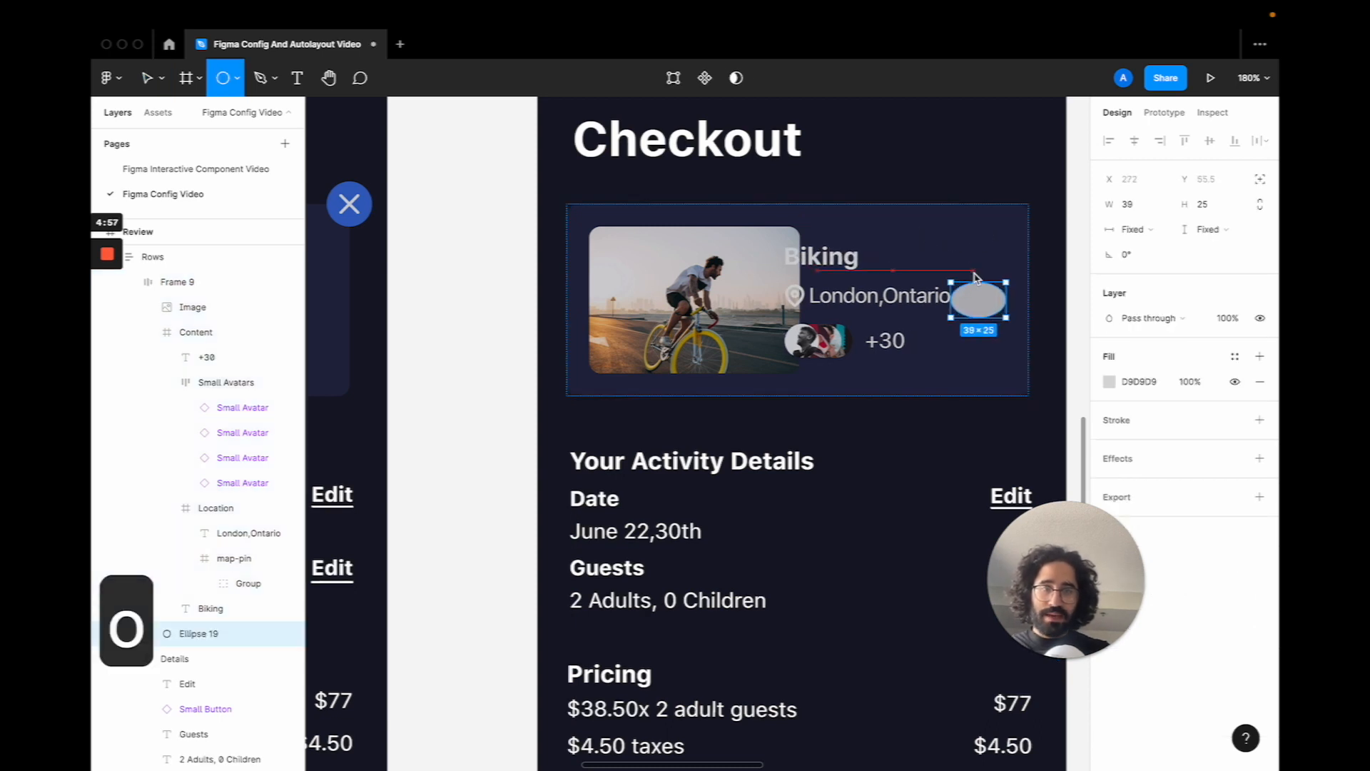
click(767, 224)
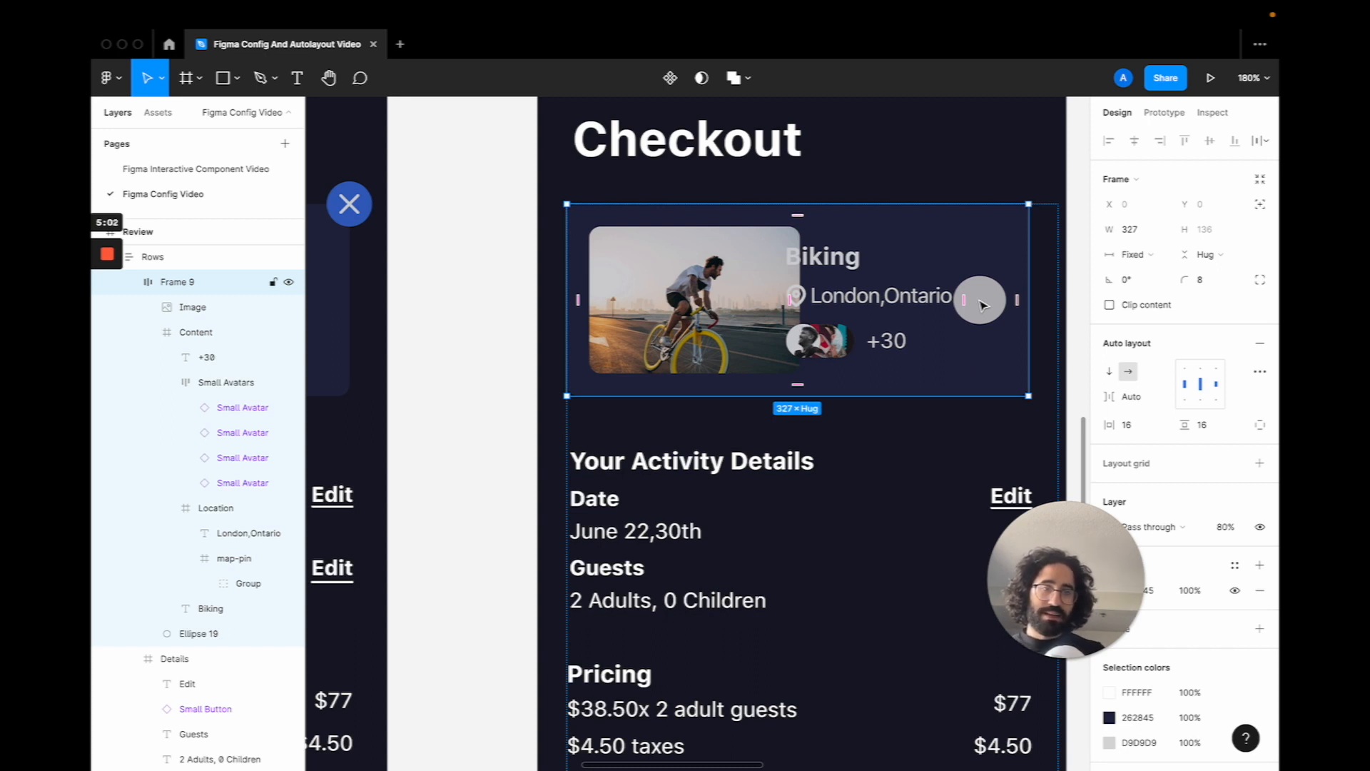
Set the new ellipse's height and width to 36 so it becomes a circle
click(1002, 298)
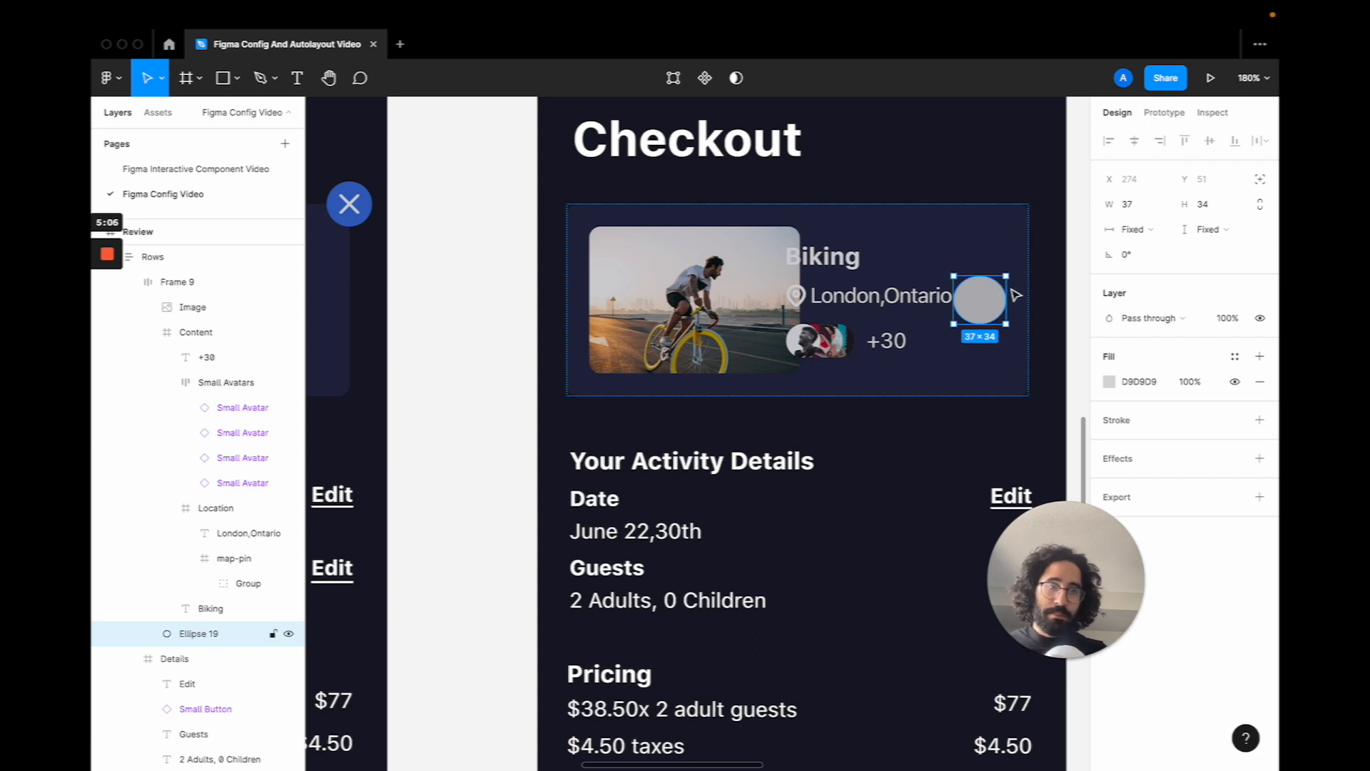
click(1205, 204)
text(36)
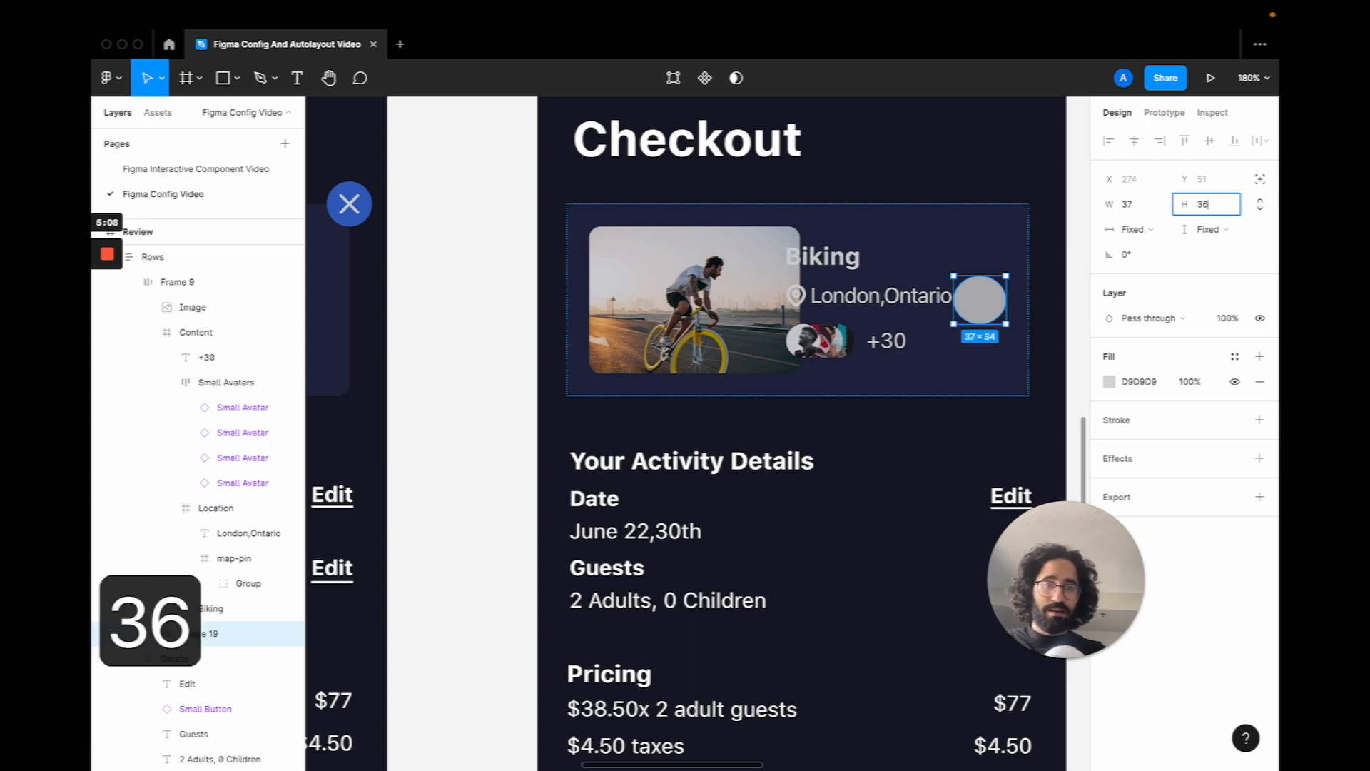
key(Return)
click(1146, 211)
text(36)
key(Return)
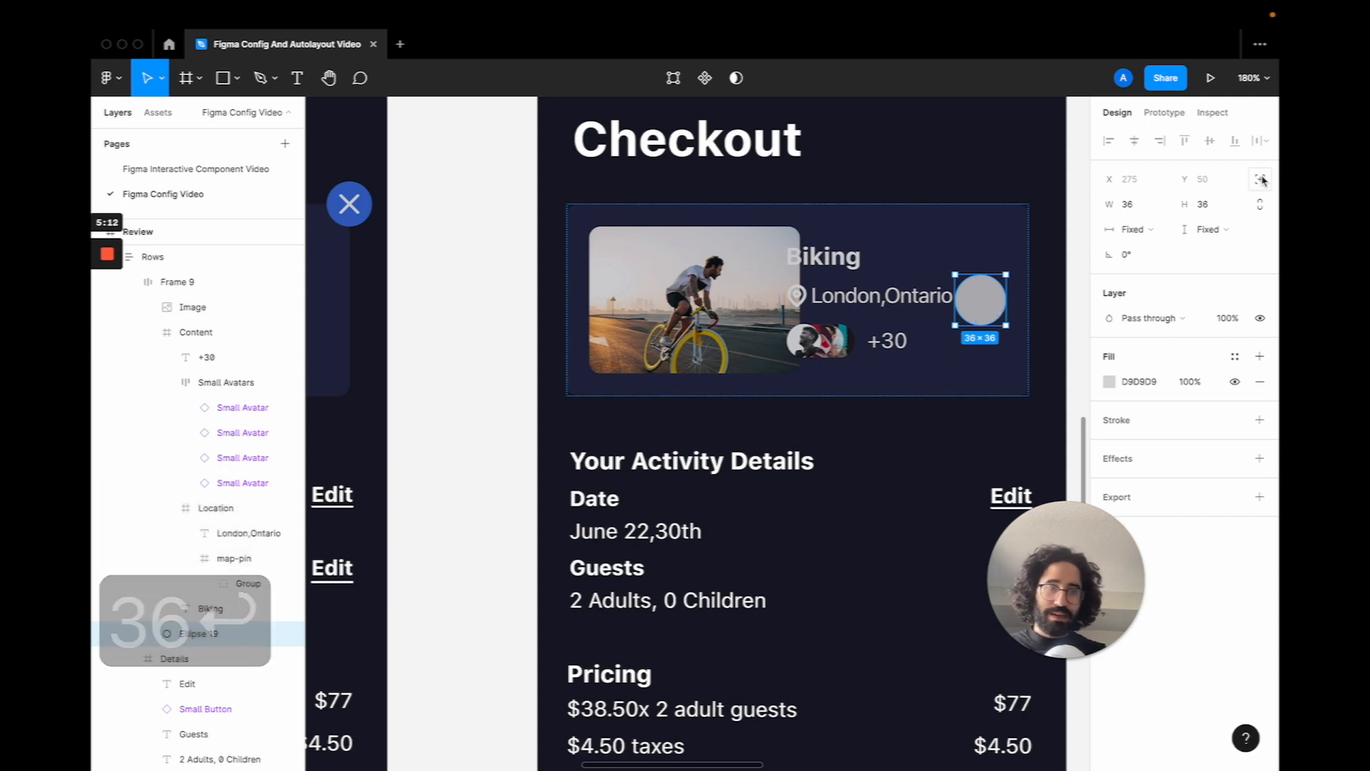
Give the circle absolute position and move it onto the Biking card's upper-right corner
click(976, 313)
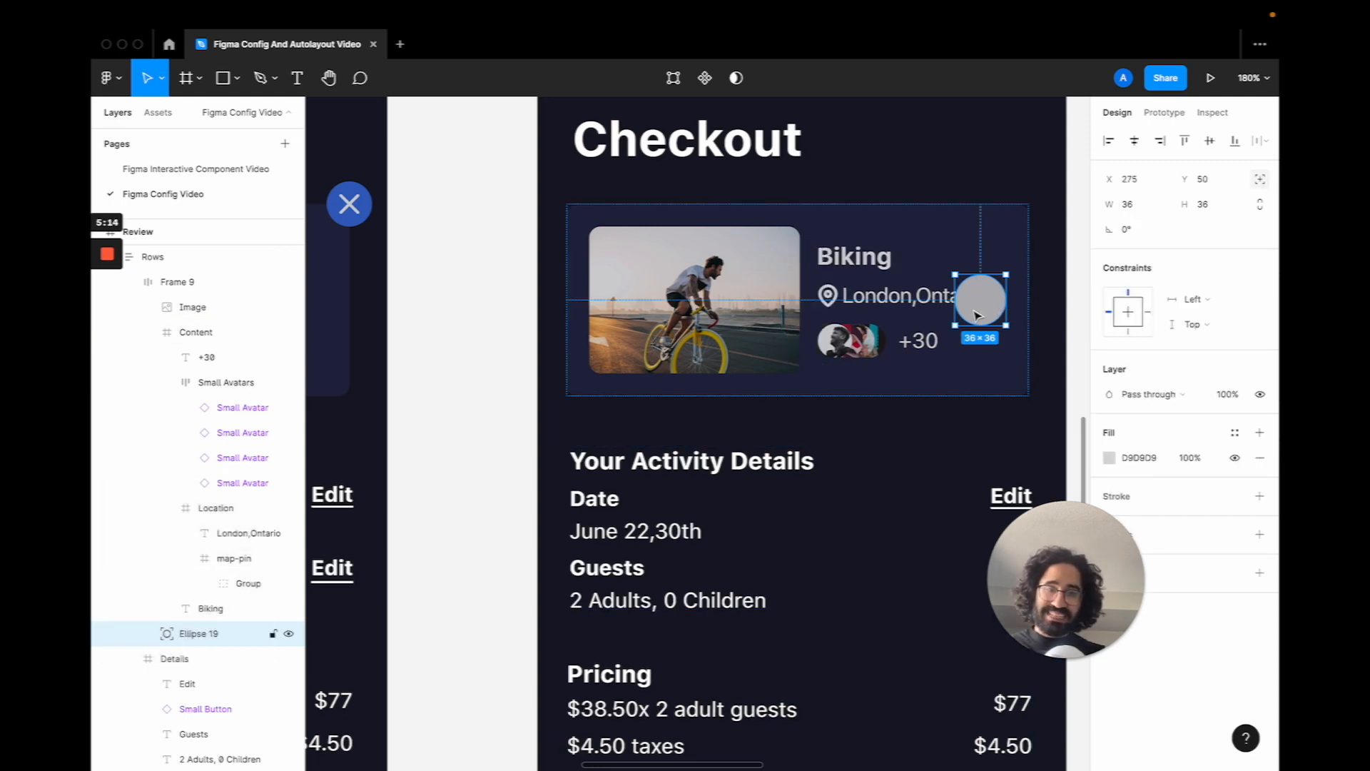
drag(978, 314, 1025, 219)
Fill the circle with the blue sampled from the Make Payment button
scroll(918, 474, down, 5)
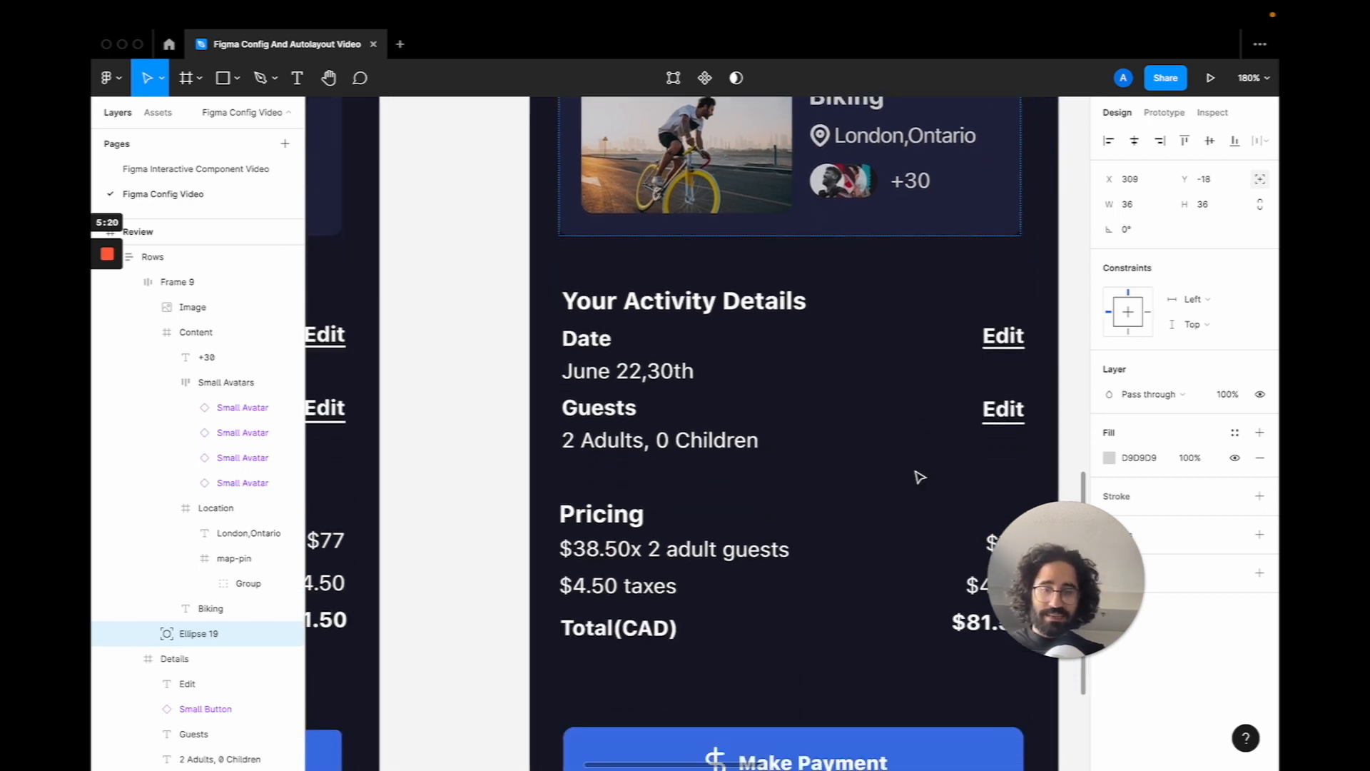
key(ctrl+c)
click(902, 749)
scroll(902, 749, up, 5)
scroll(903, 749, right, 4)
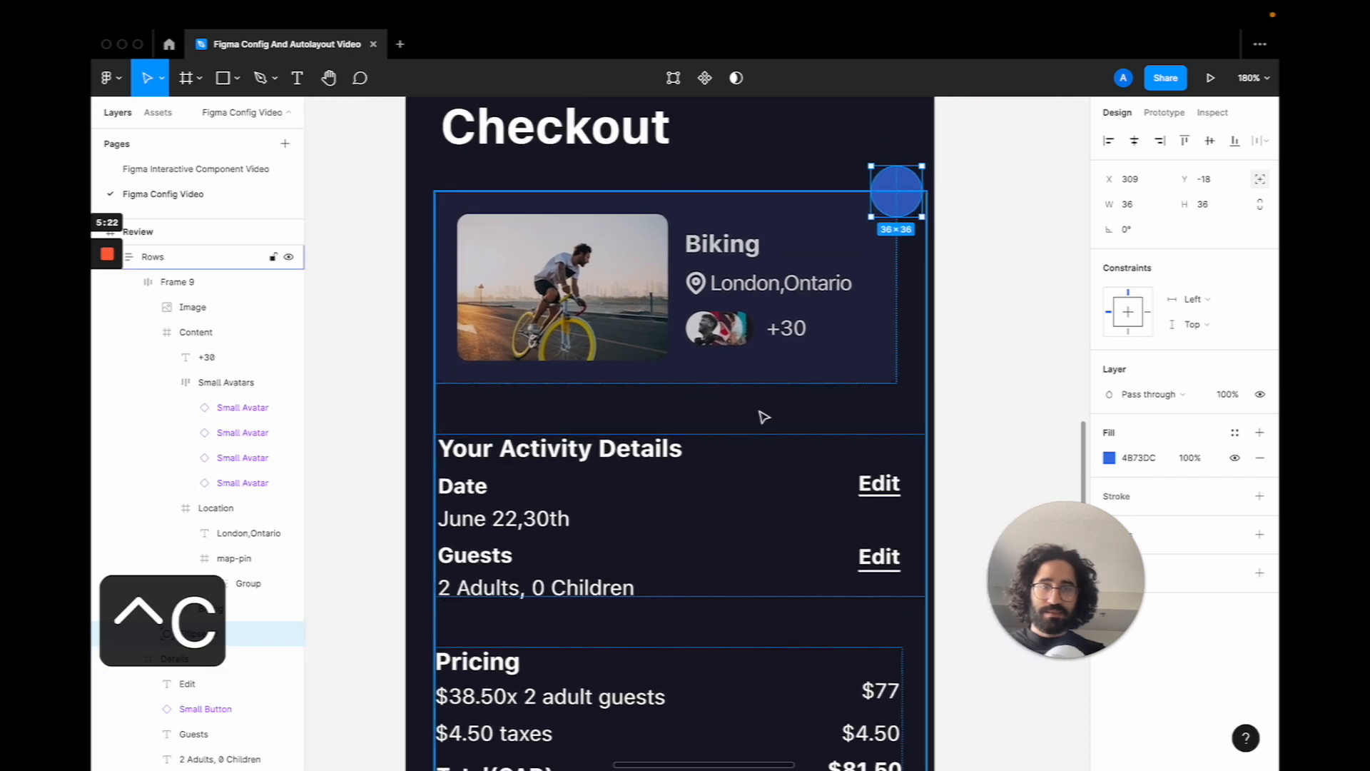
Search the Feather Icons plugin for star and place the star icon on the Checkout screen
key(super+slash)
click(614, 207)
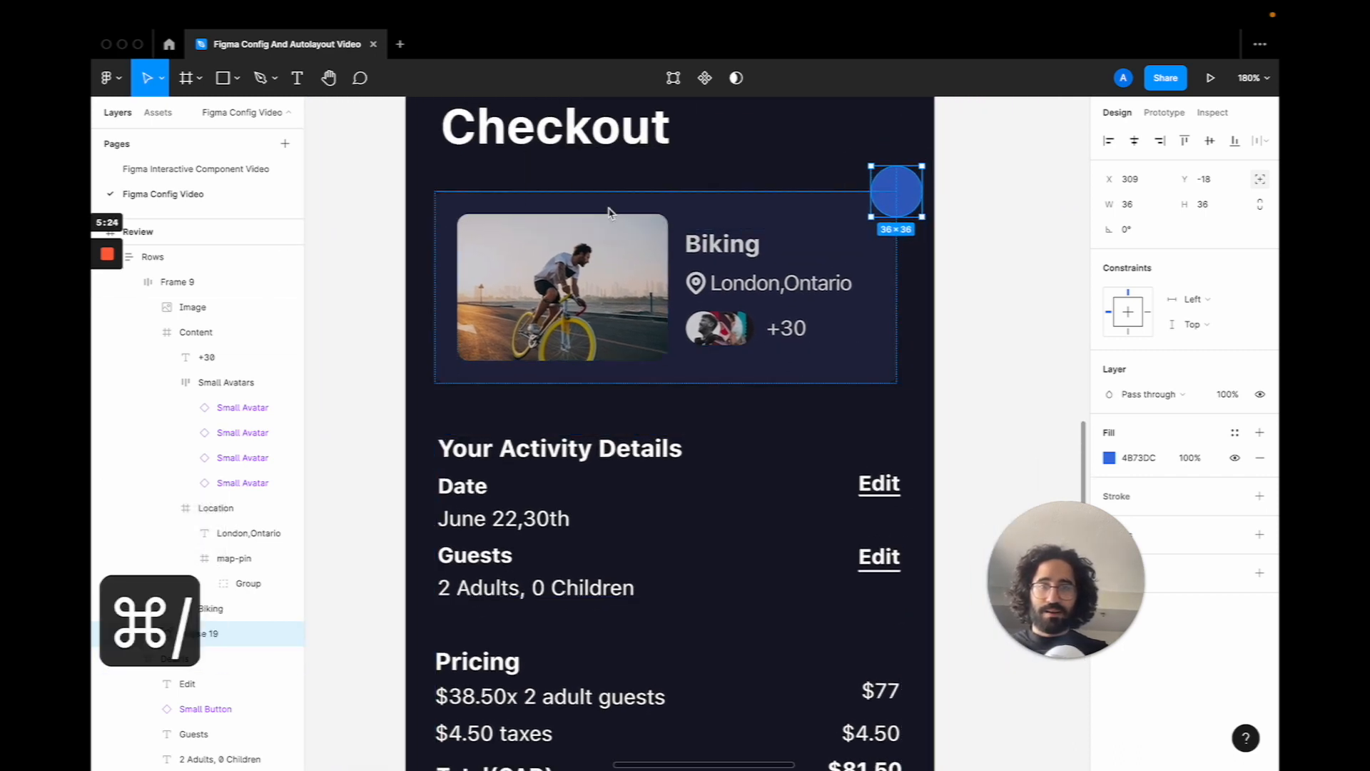
text(star)
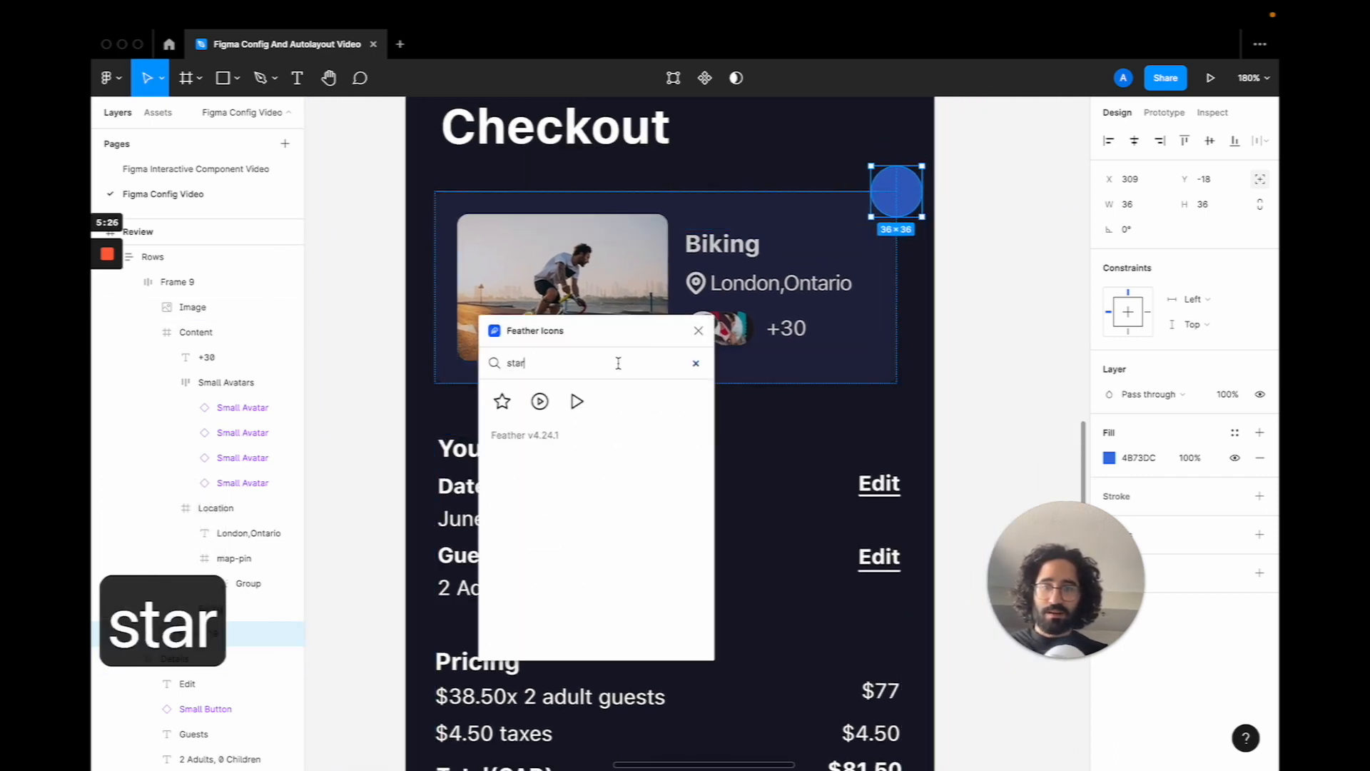
drag(502, 401, 907, 198)
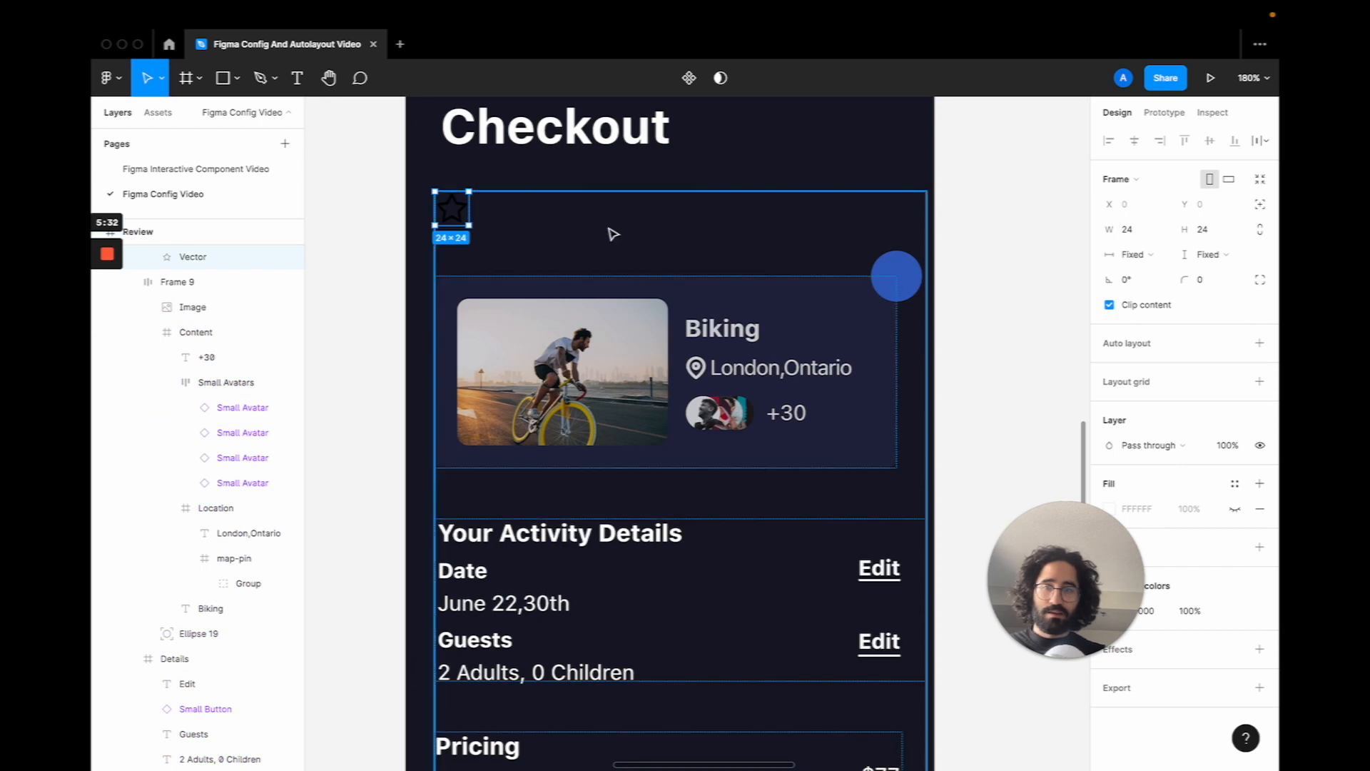
Frame the blue circle and the star icon together, and move the star onto the centre of the circle
click(894, 276)
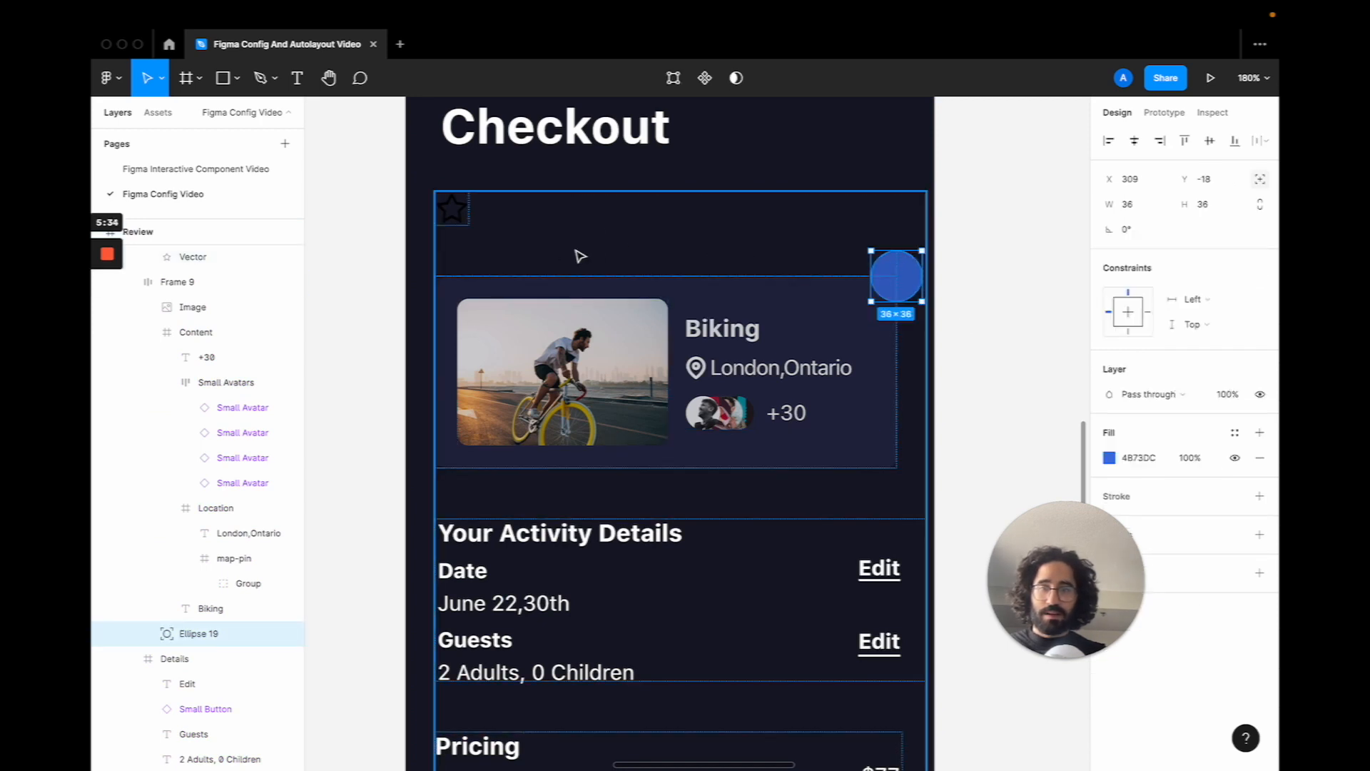
shift+click(457, 210)
key(alt+super+g)
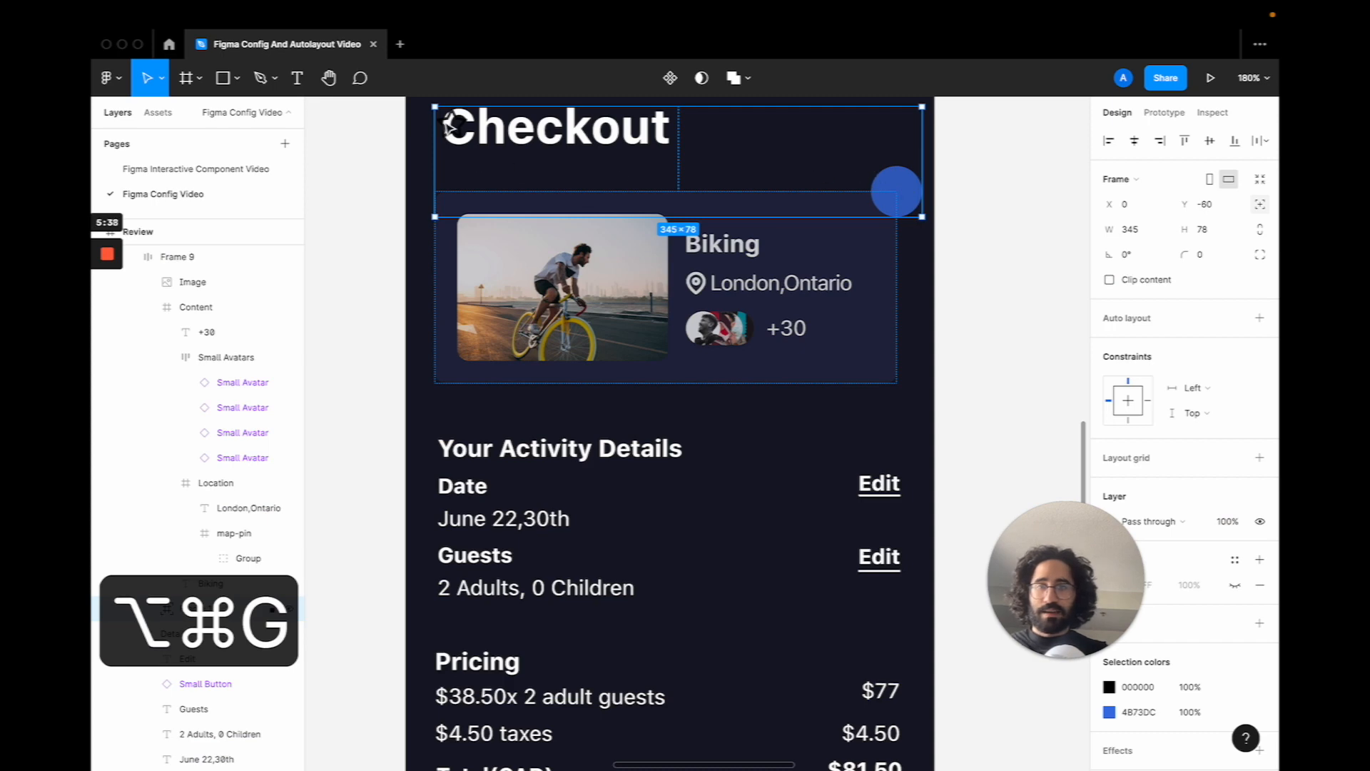
drag(449, 125, 891, 197)
Set the star icon's colour to FFFFFF and reorder its layer above the ellipse within their shared frame
click(1138, 686)
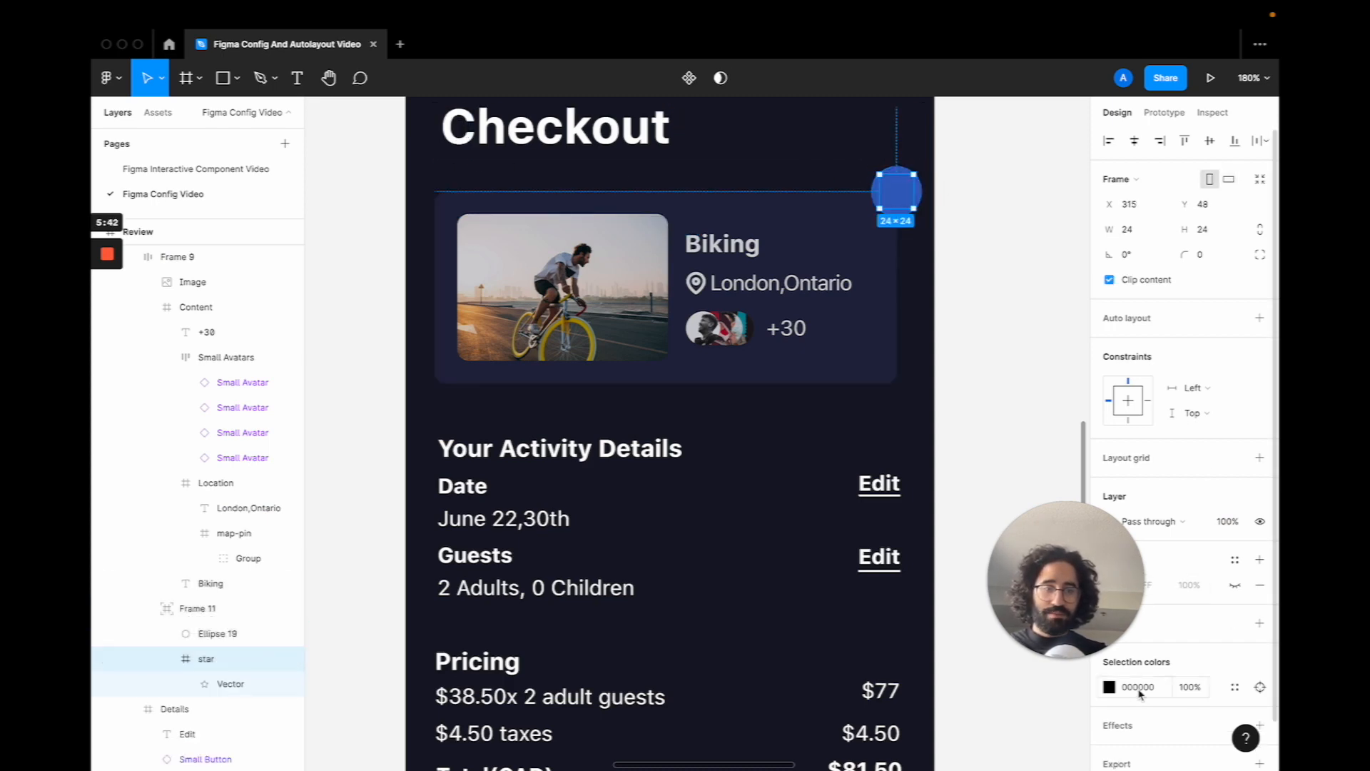
text(fff)
key(Return)
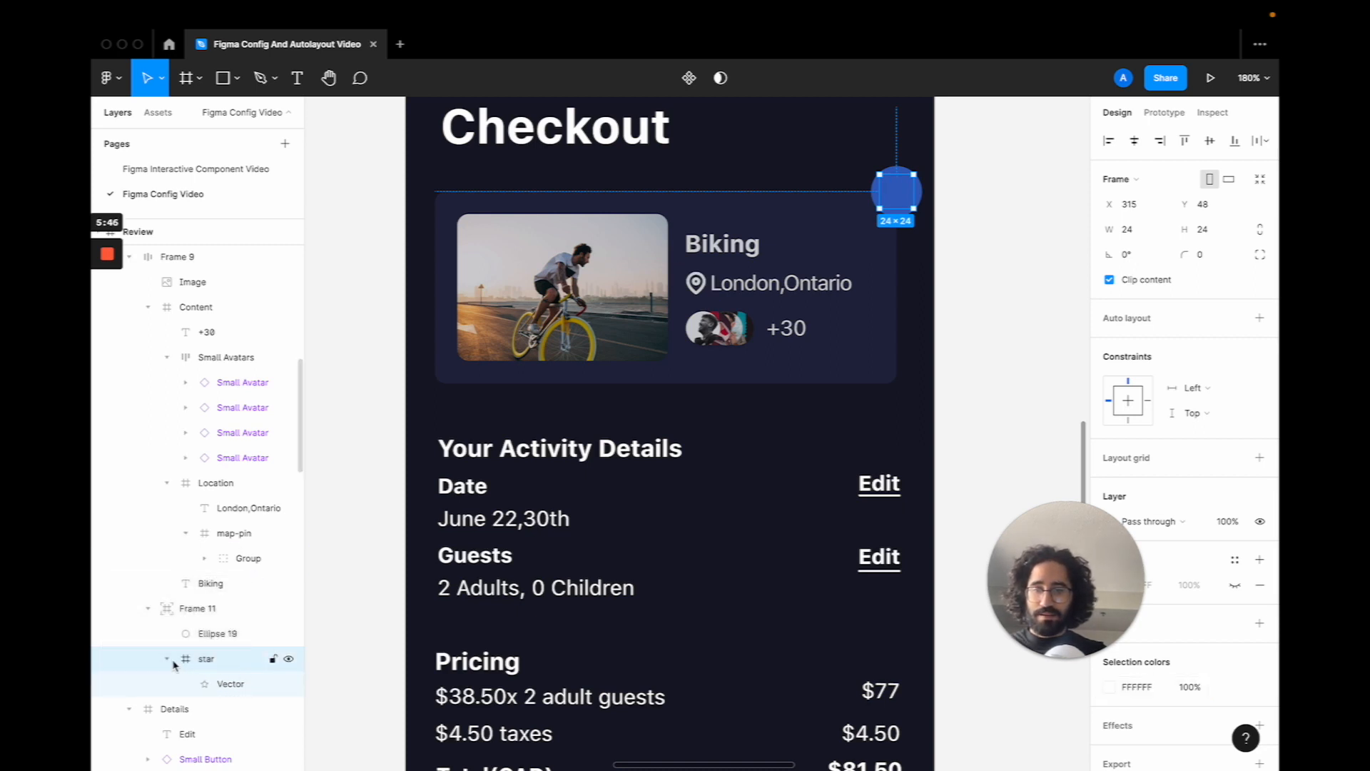
drag(202, 661, 203, 631)
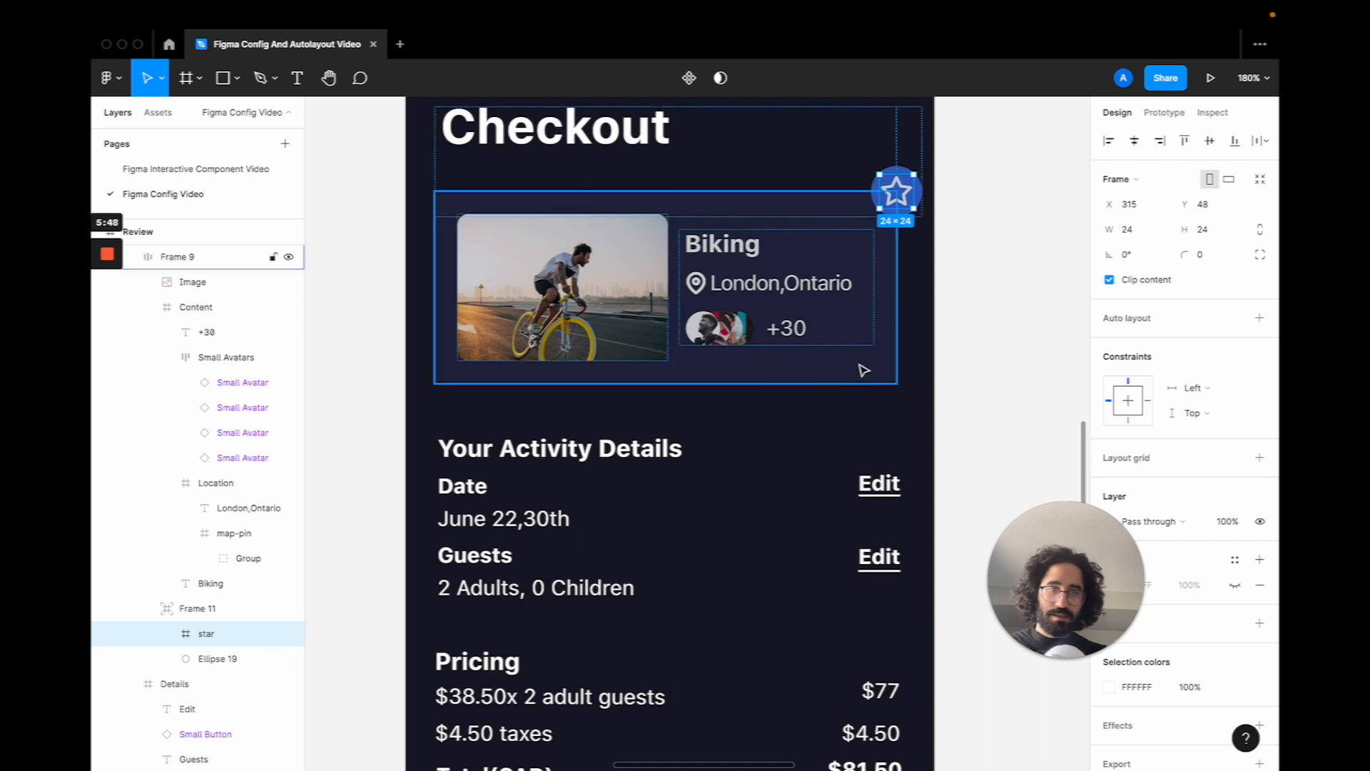
click(924, 277)
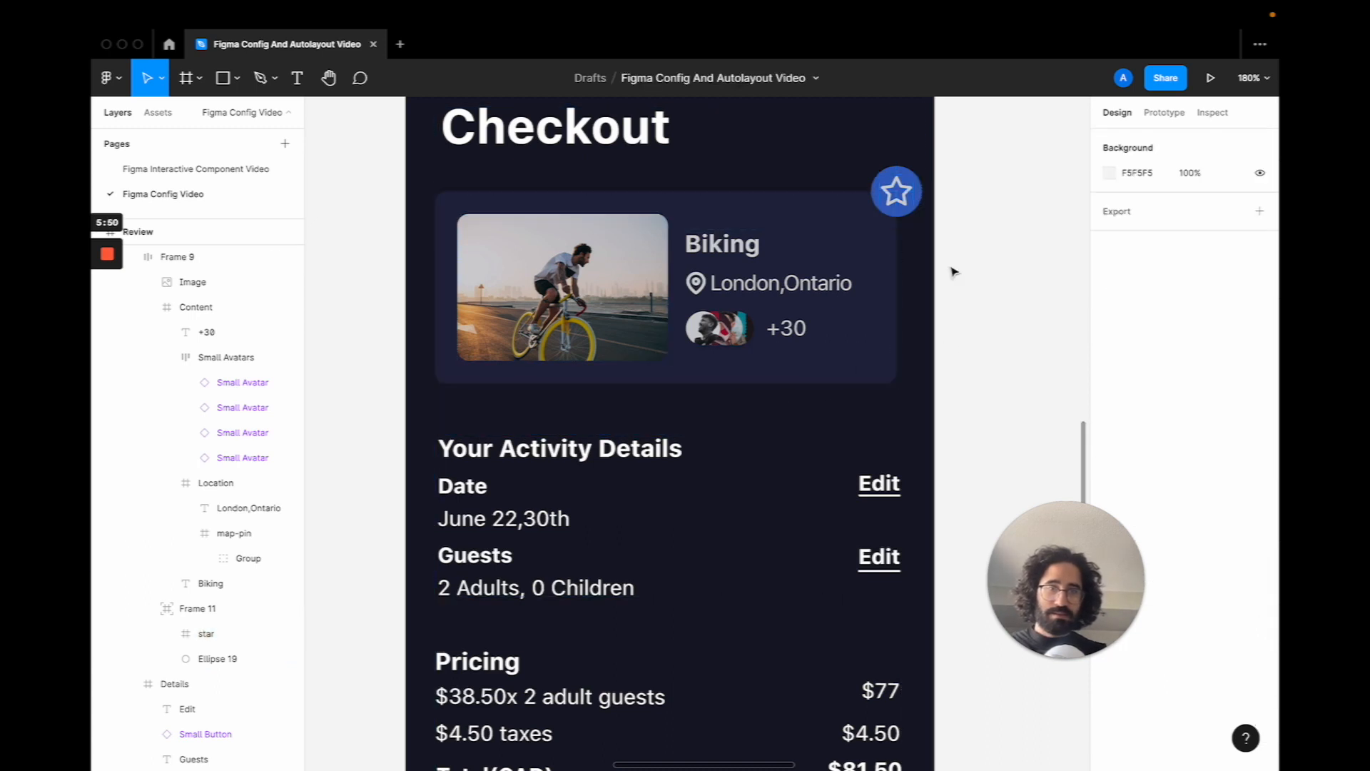
Examine the star badge on the Biking card, including its frame and circle, and compare it with the neighbouring Checkout screen
scroll(942, 274, down, 3)
scroll(949, 273, down, 3)
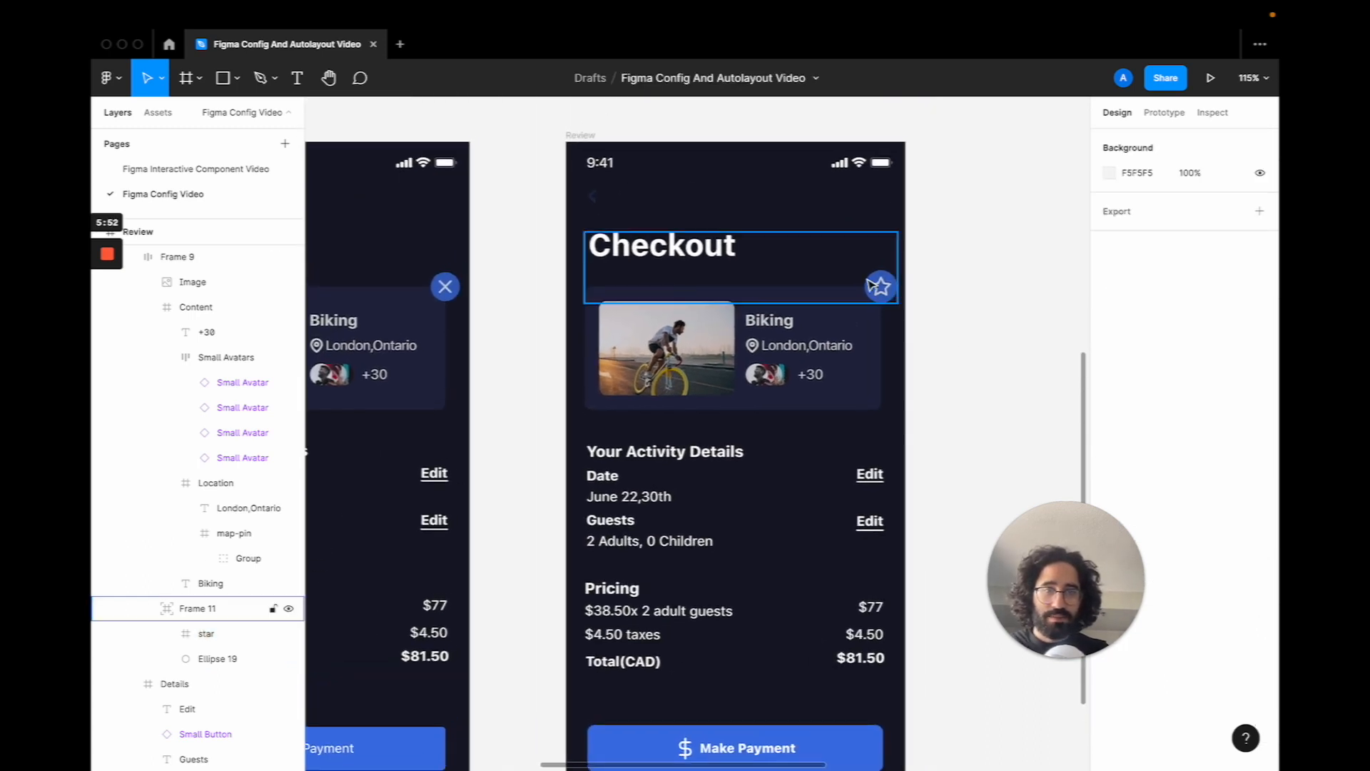
click(857, 331)
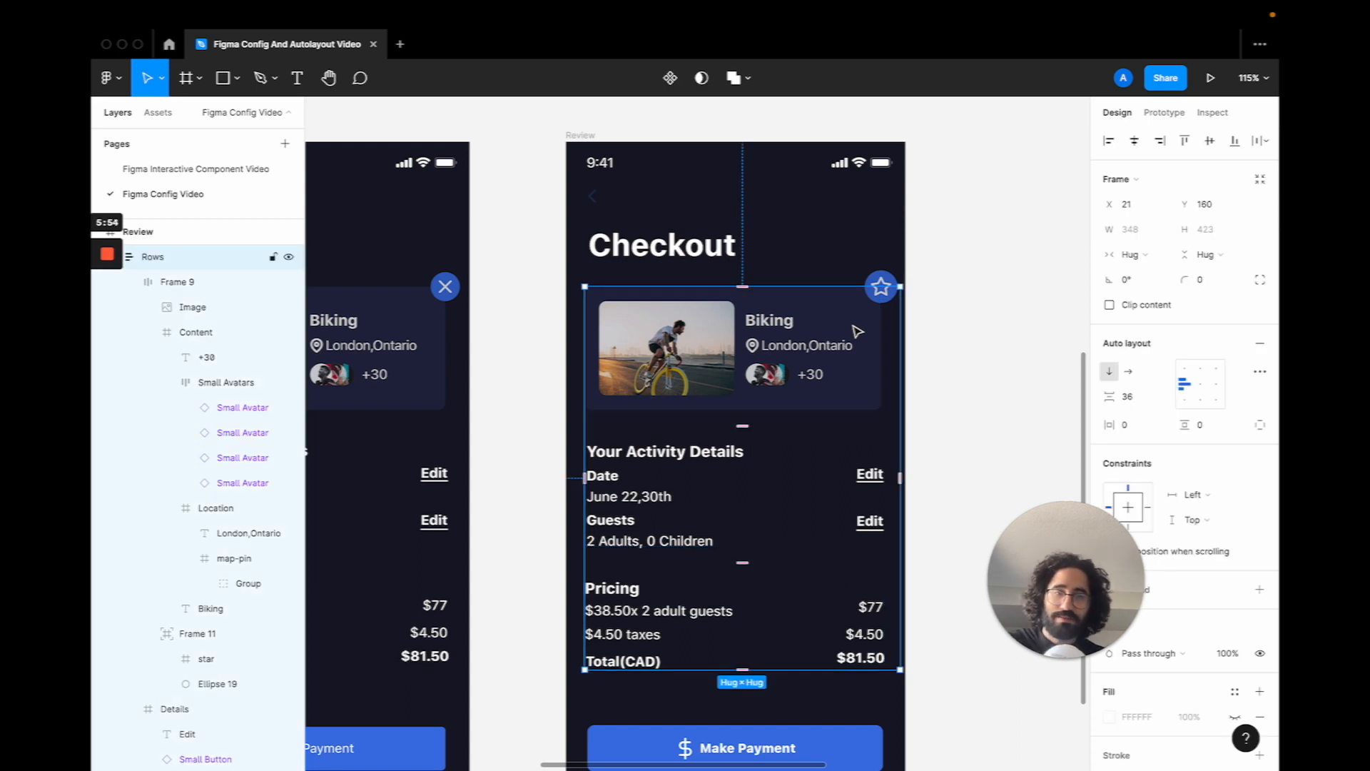
click(877, 284)
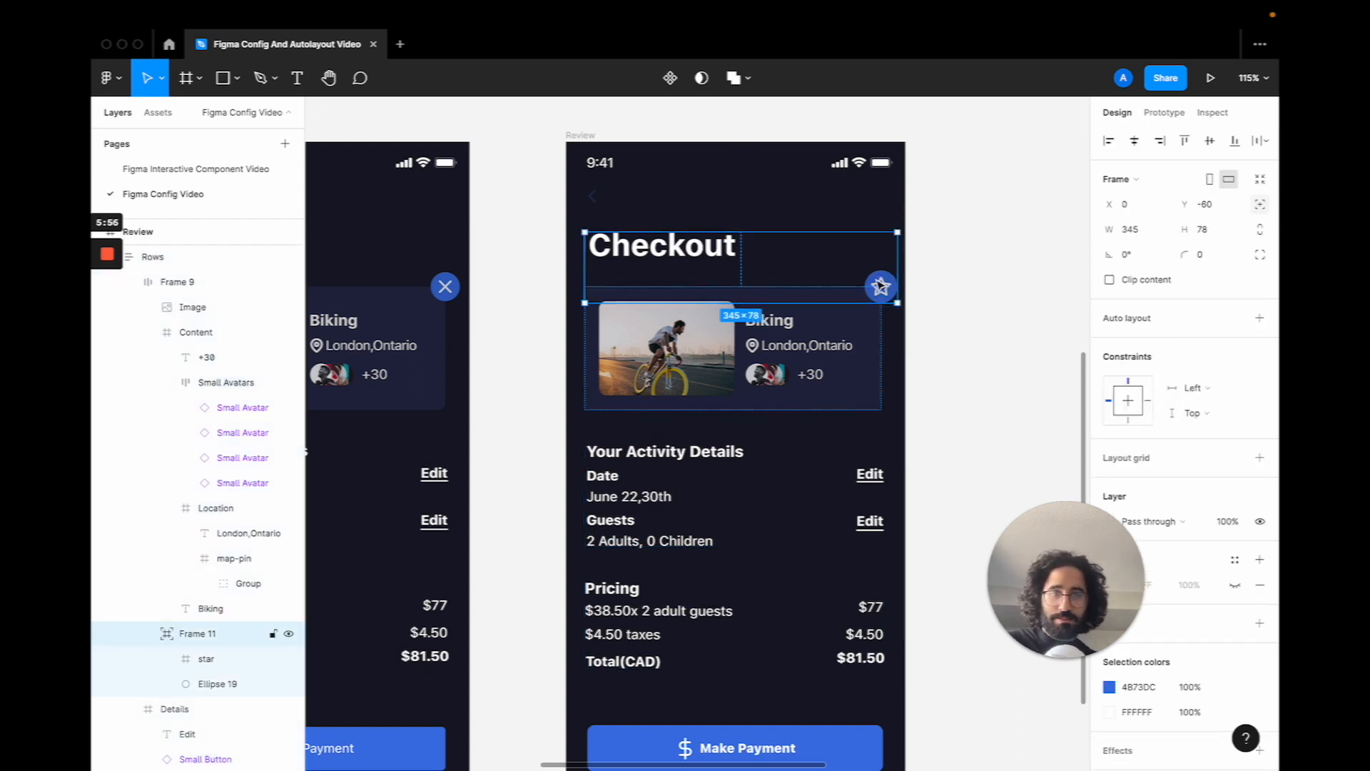
scroll(877, 284, up, 5)
click(859, 296)
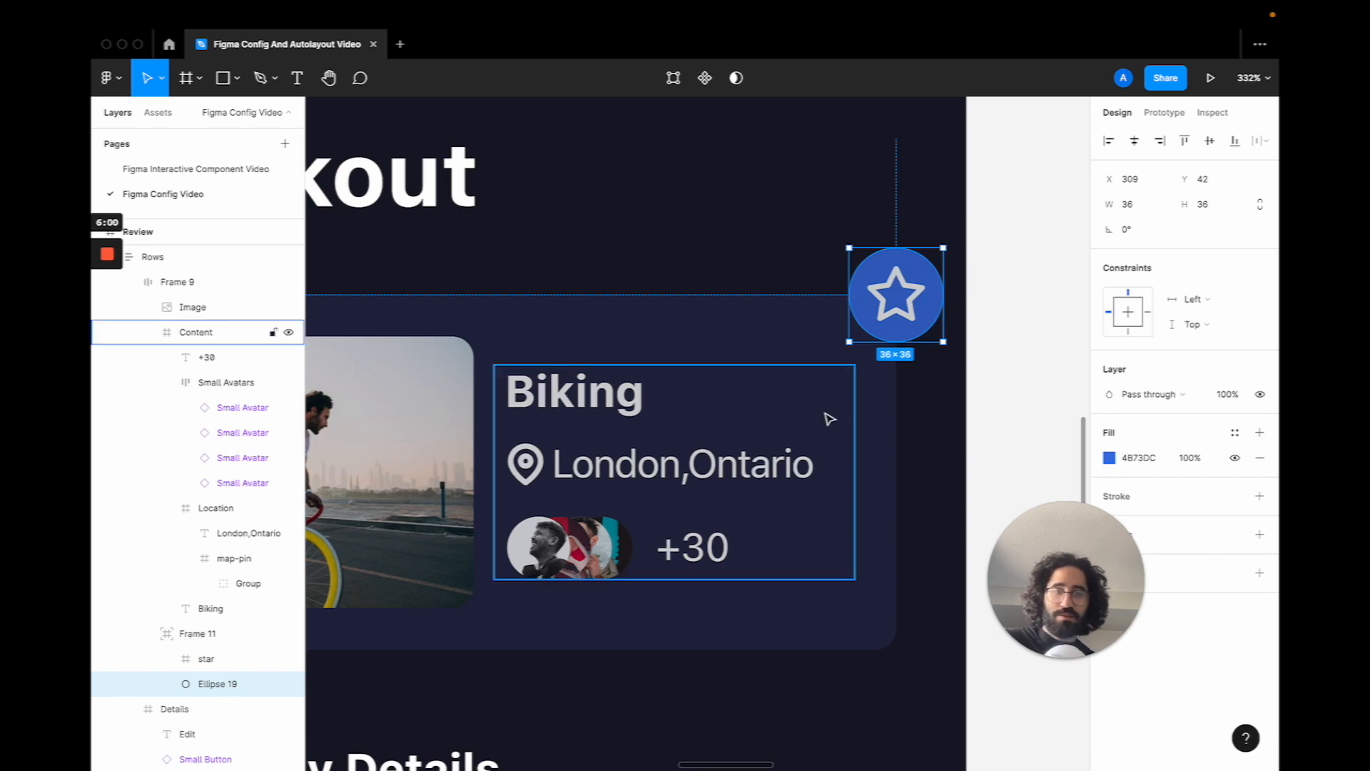
click(972, 359)
scroll(972, 360, down, 2)
scroll(972, 360, down, 4)
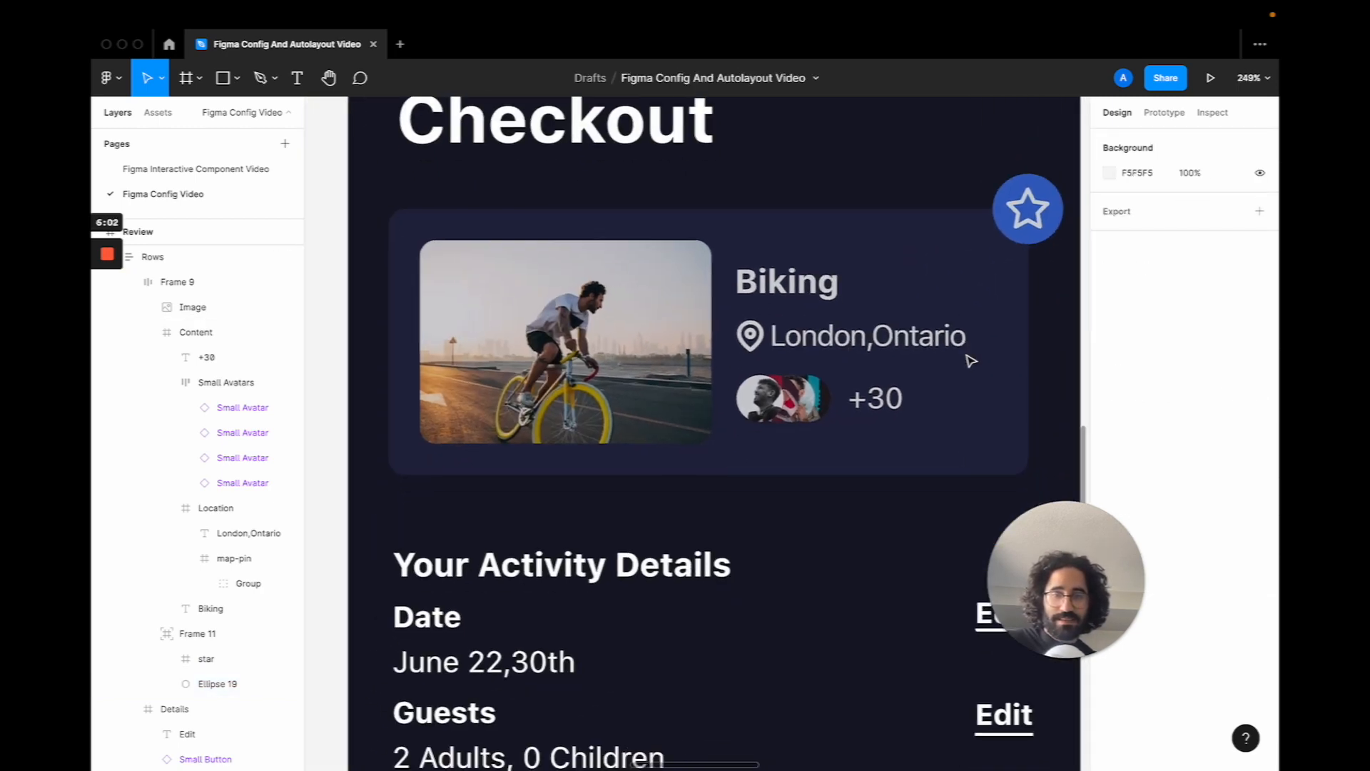
scroll(971, 360, right, 3)
scroll(971, 361, down, 1)
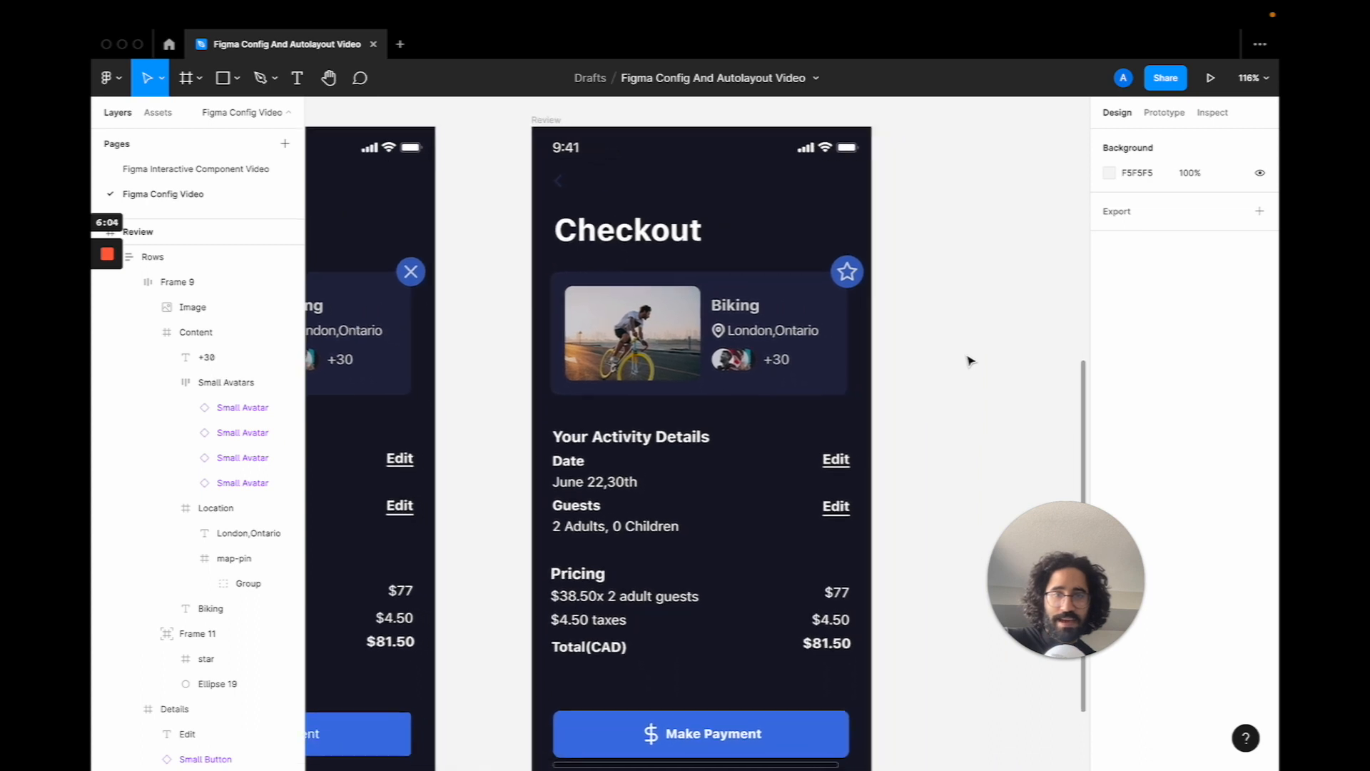
Review the Rows frame's advanced auto layout options for spacing mode, strokes and canvas stacking, leaving them as they are
click(656, 463)
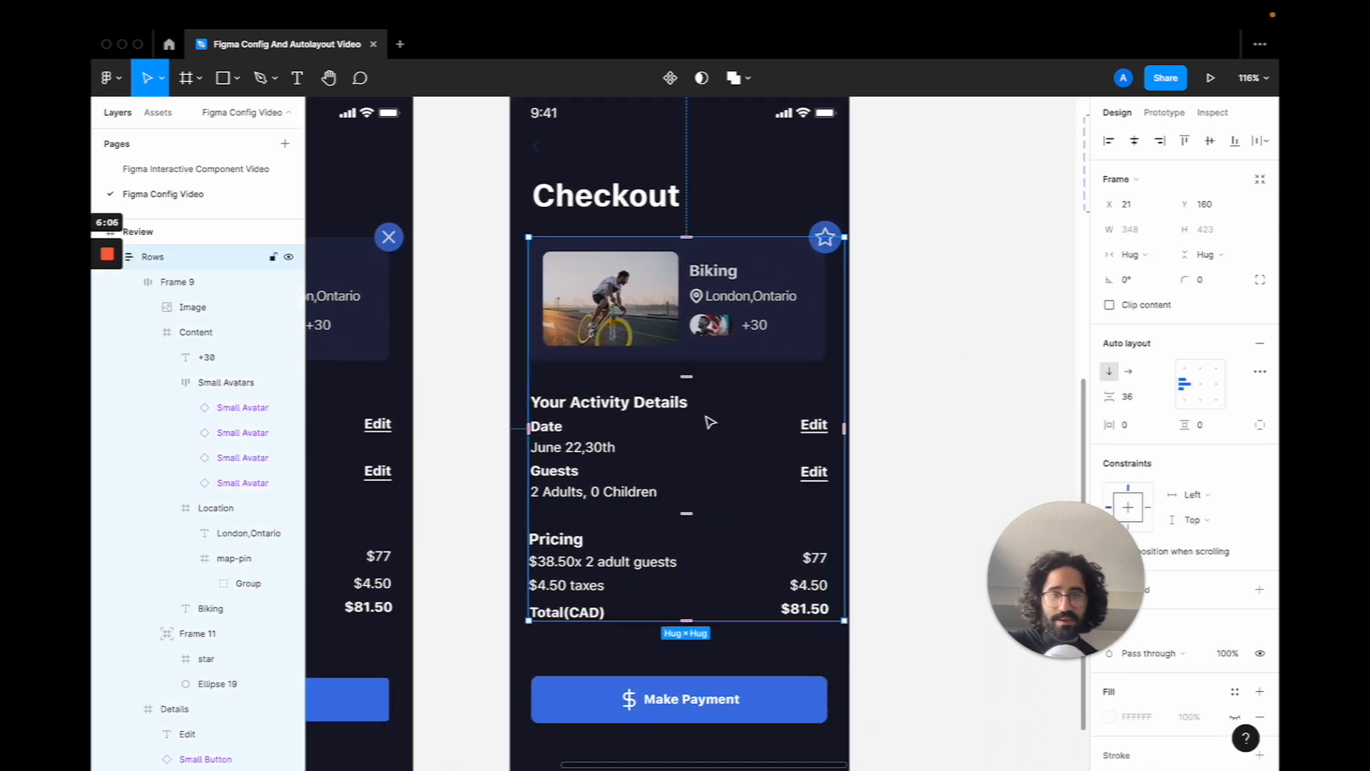
mouse_move(1065, 614)
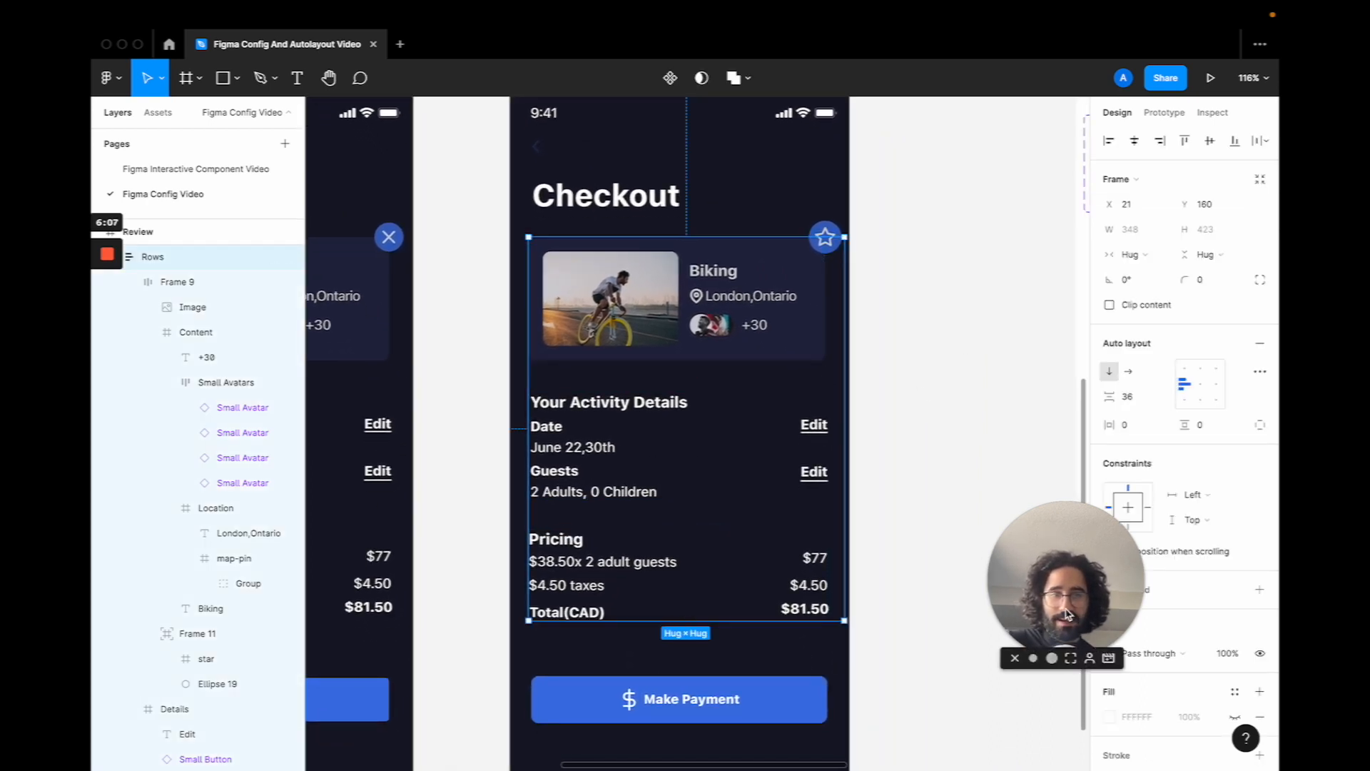
click(1203, 425)
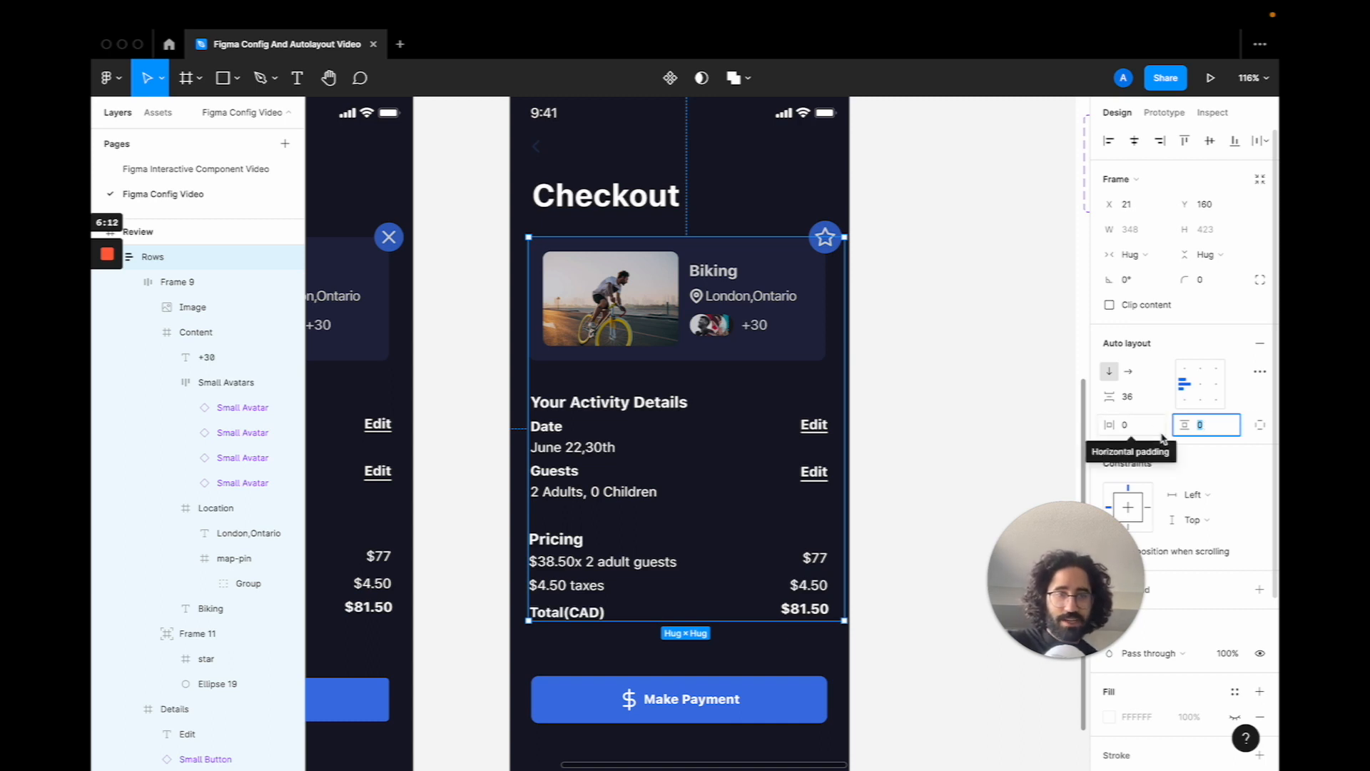
click(1259, 372)
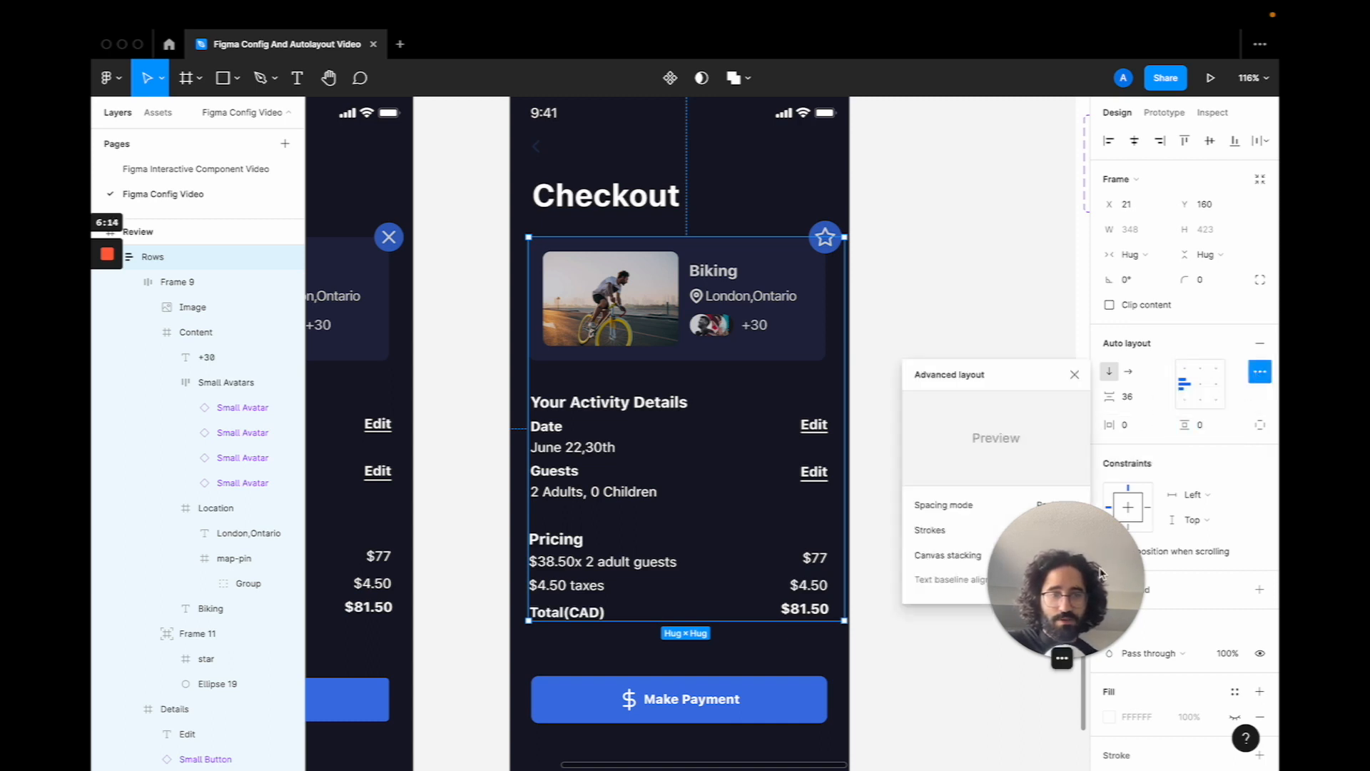
drag(1103, 585, 577, 585)
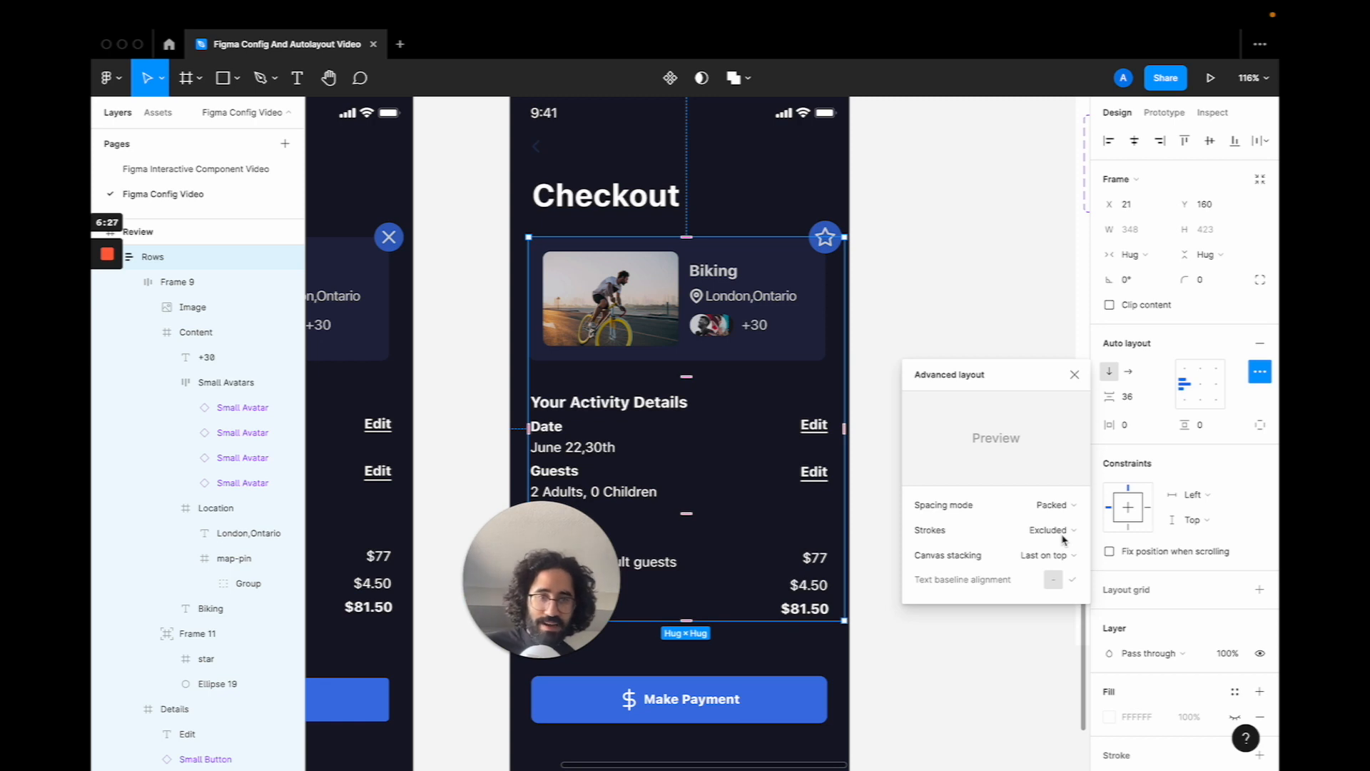
click(1074, 376)
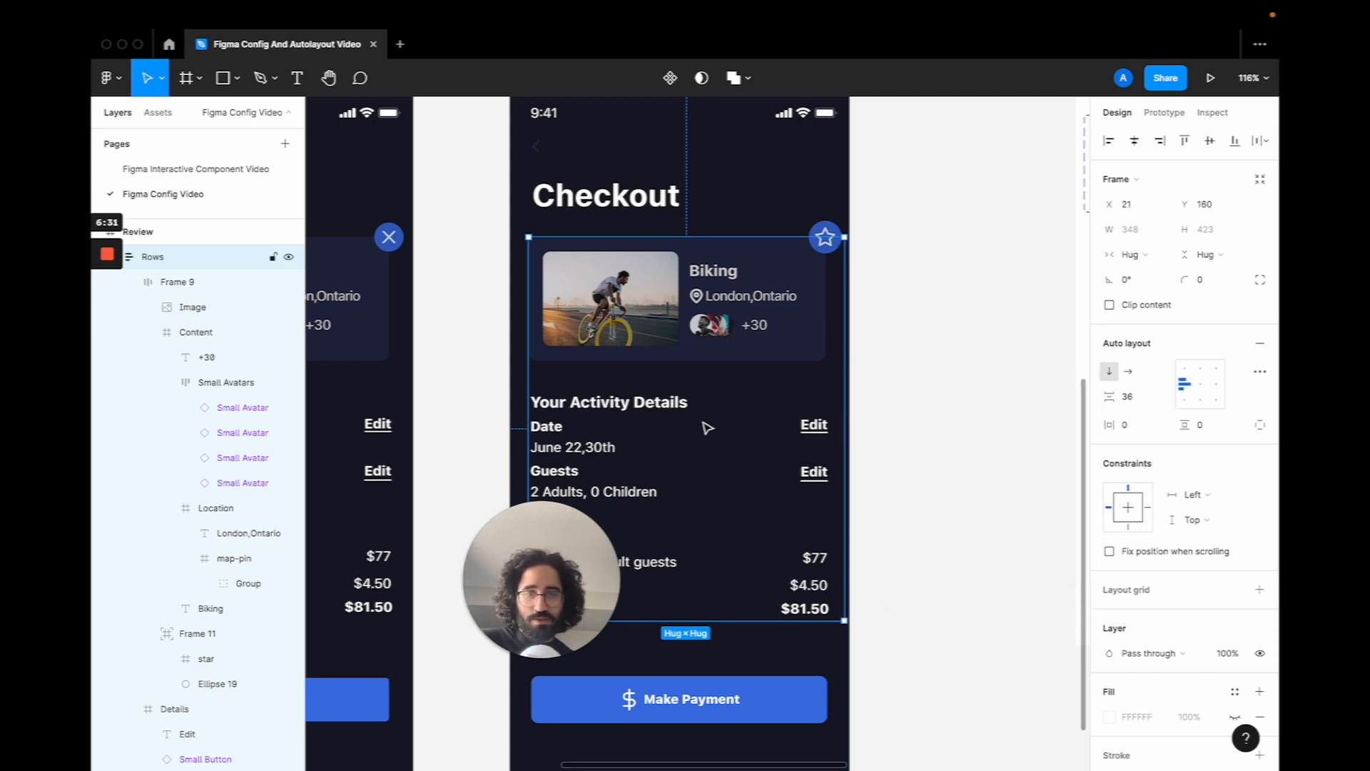
Select the Make Payment button on the Checkout screen with the star badge and view both Checkout screens together
scroll(707, 427, down, 2)
scroll(785, 435, left, 2)
click(956, 526)
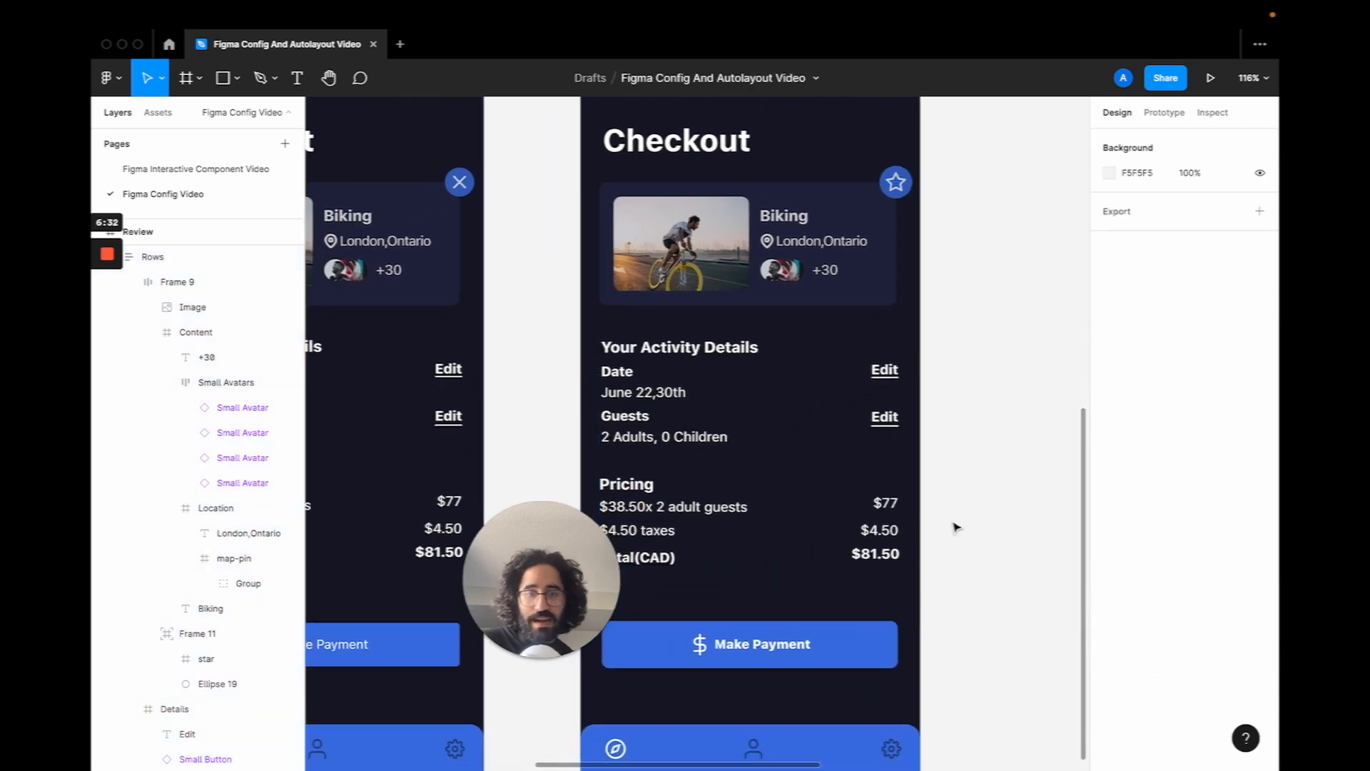
click(830, 662)
scroll(830, 662, down, 3)
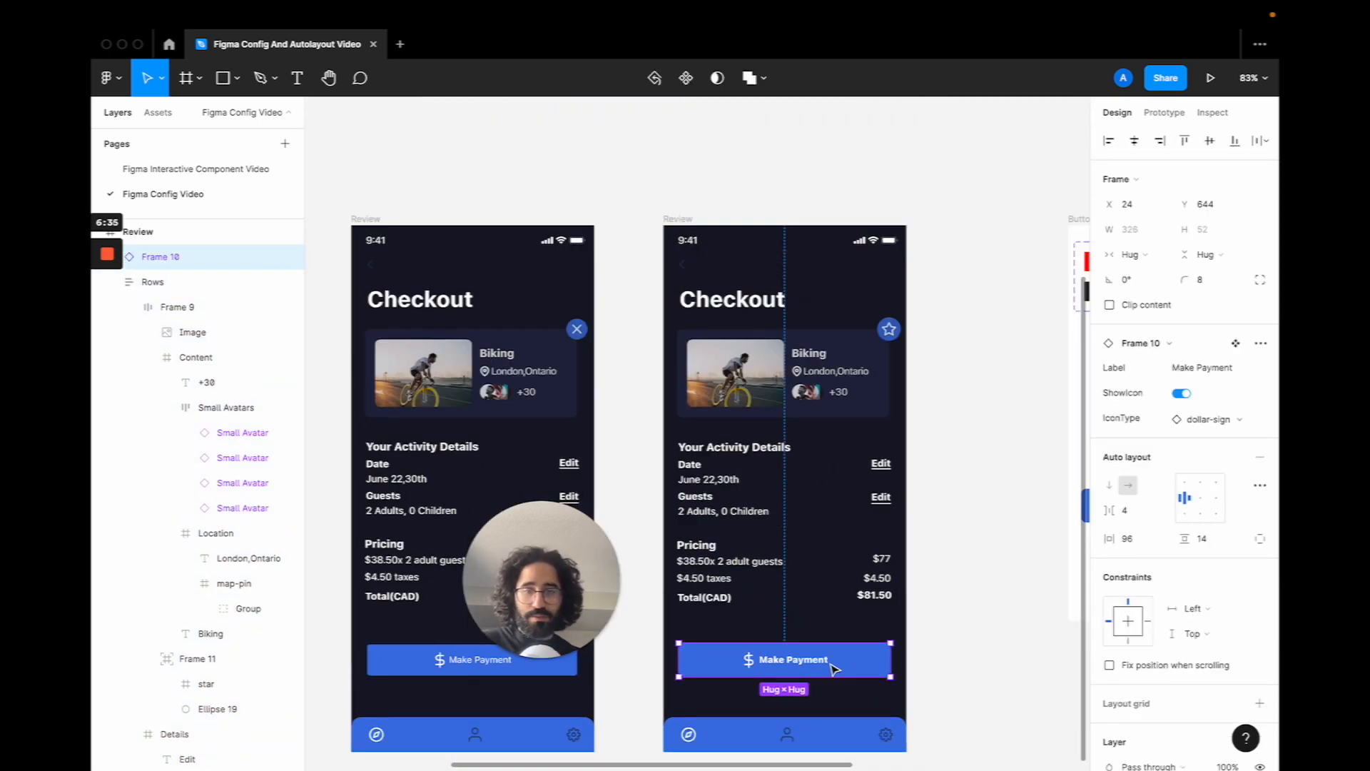